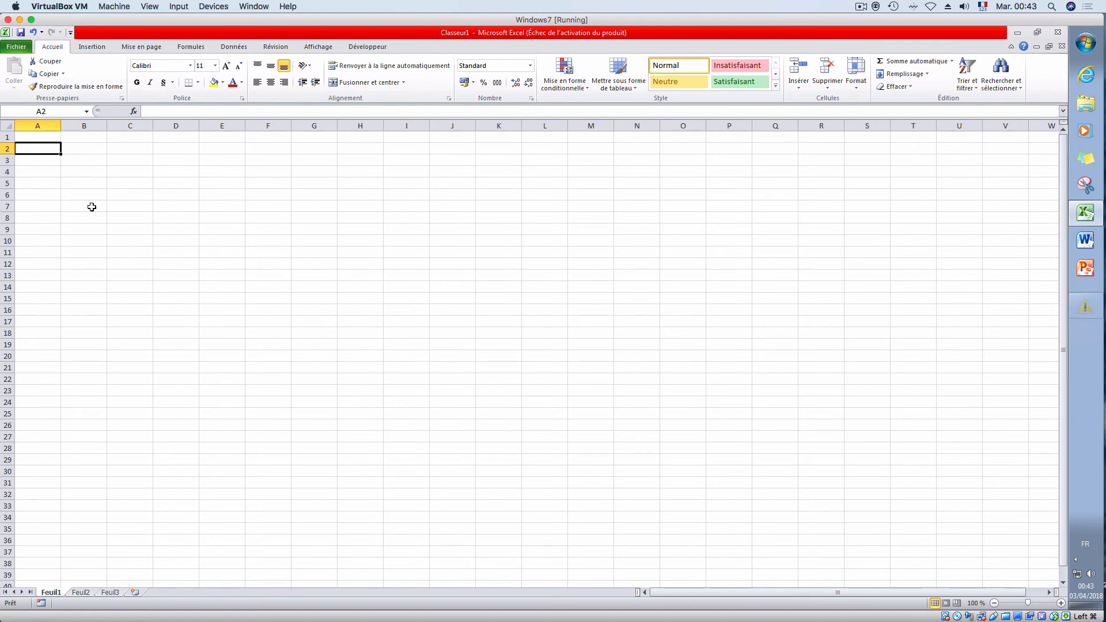
Step: Enter 1/1/2018 in A2 and 1/2/2018 in A3, and extend the monthly date series down to A13
{"action": "type", "text": "1/"}
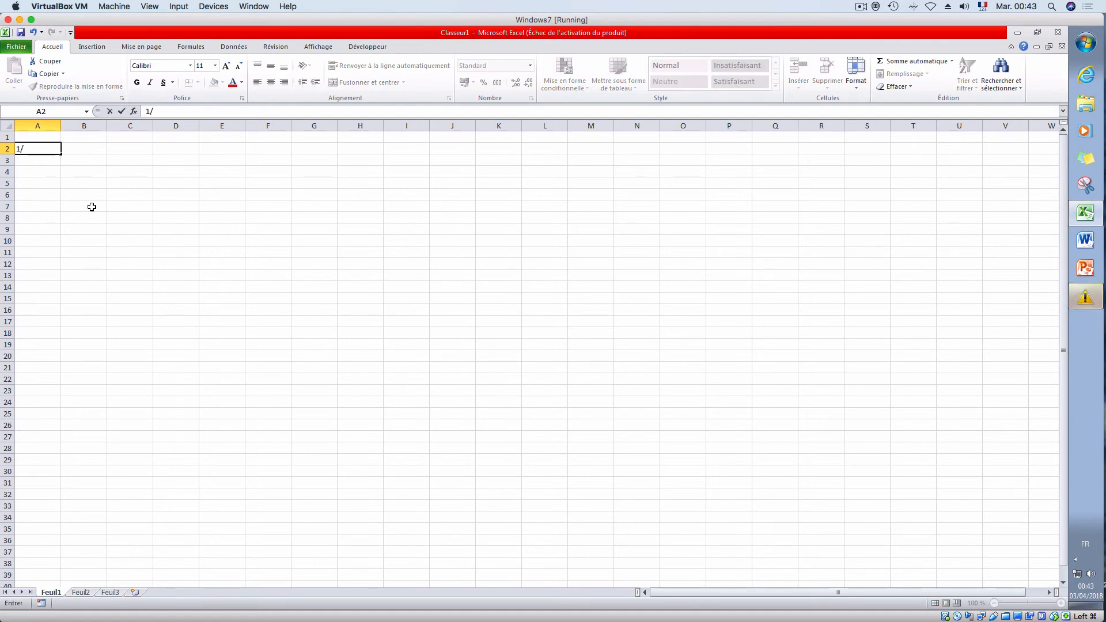
{"action": "type", "text": "1/2018"}
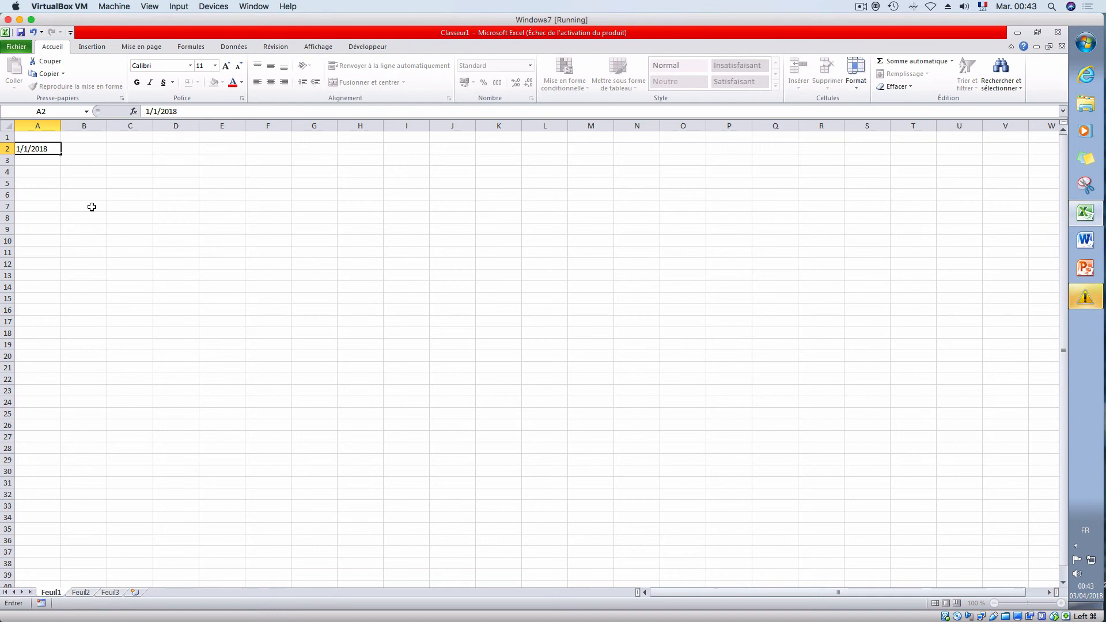
{"action": "key", "text": "Return"}
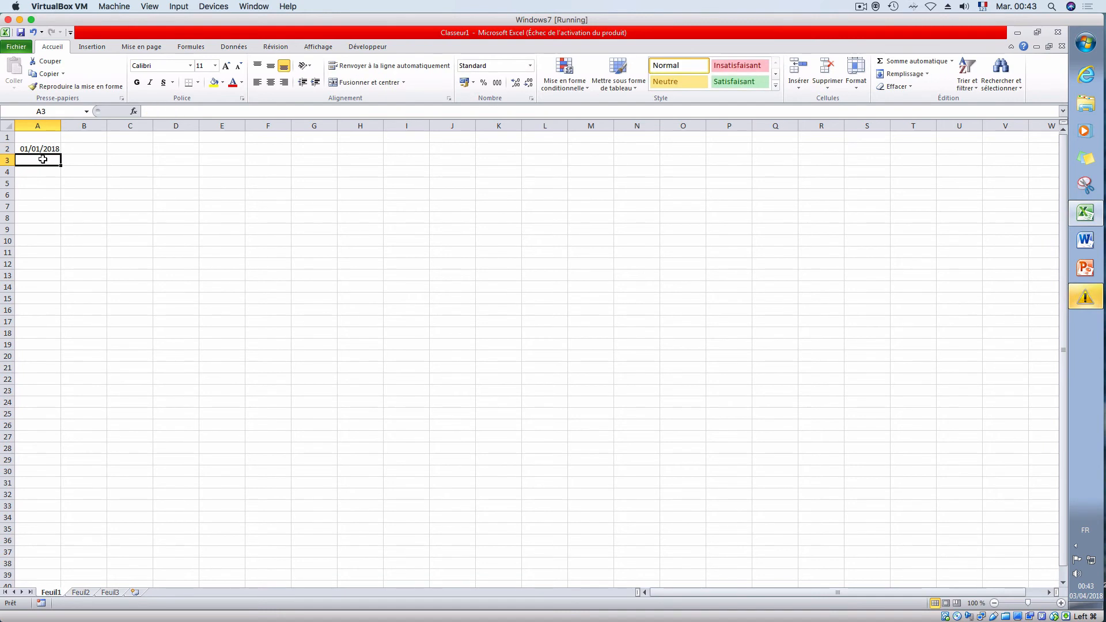
{"action": "type", "text": "1/02/2018"}
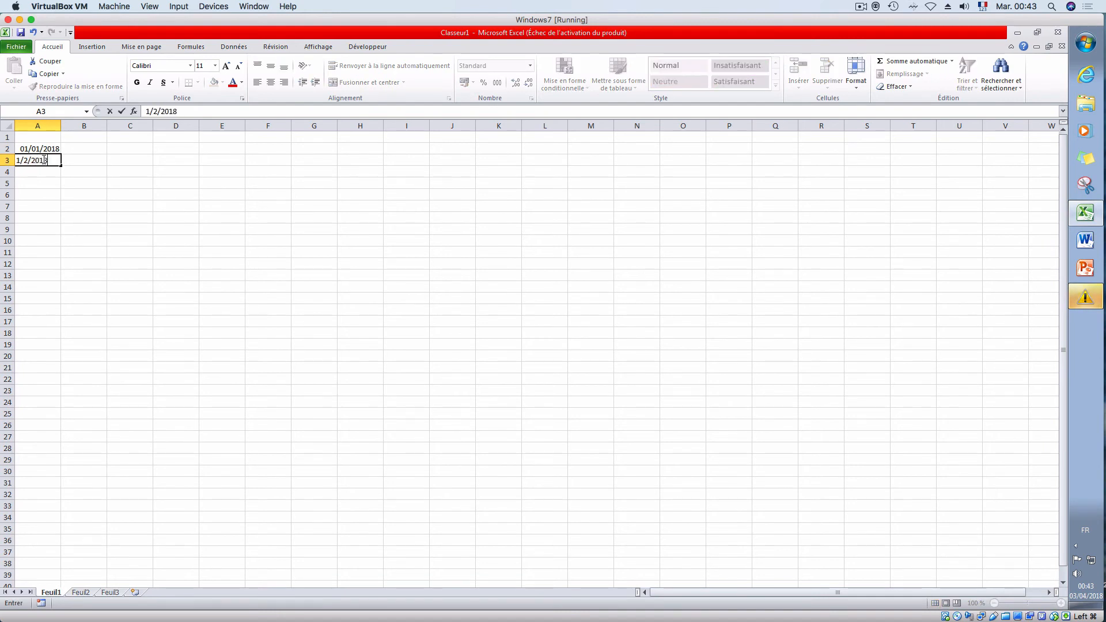
{"action": "key", "text": "Return"}
{"action": "left_click_drag", "start_coordinate": [41, 149], "coordinate": [65, 282]}
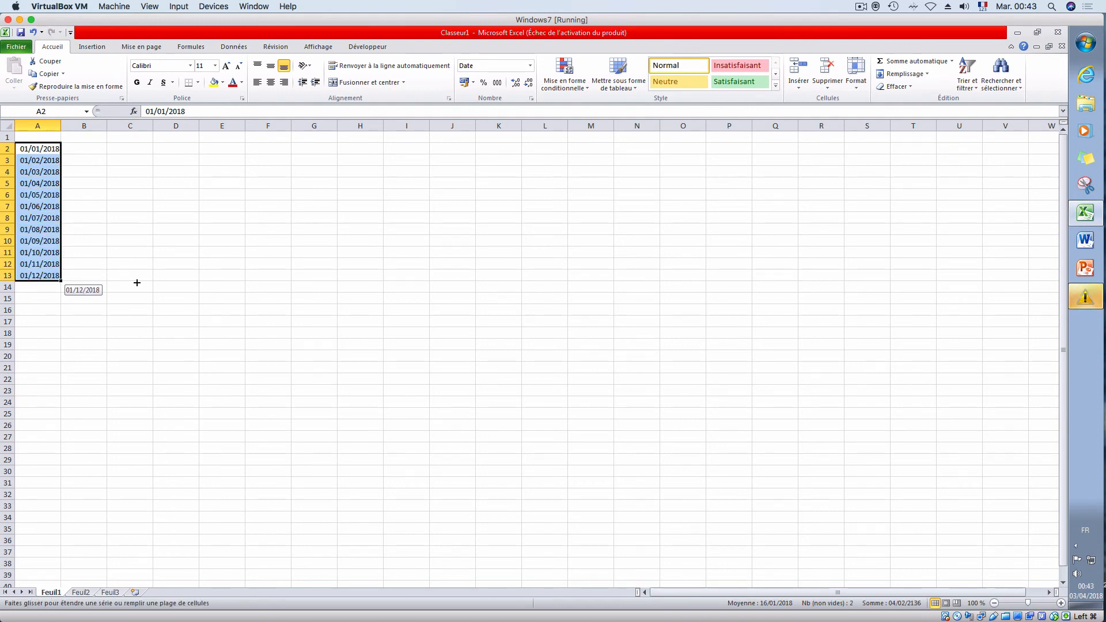
Step: Open the additional number formats for A2:A13 and choose the first mars-01 date type
{"action": "left_click", "coordinate": [531, 66]}
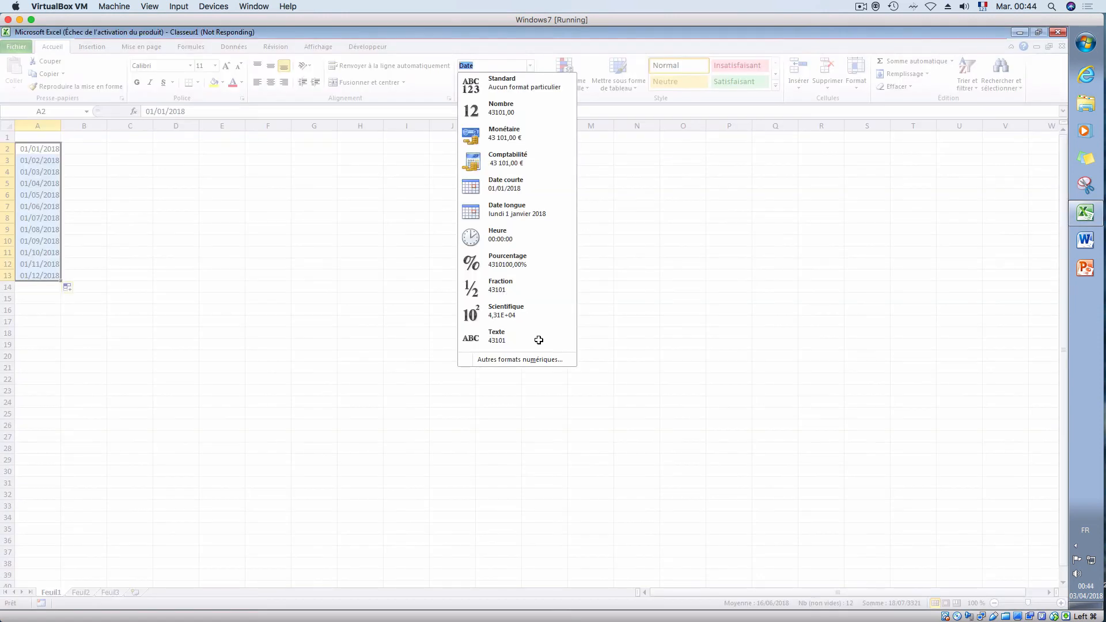
{"action": "left_click_drag", "start_coordinate": [38, 151], "coordinate": [42, 273]}
{"action": "left_click", "coordinate": [531, 66]}
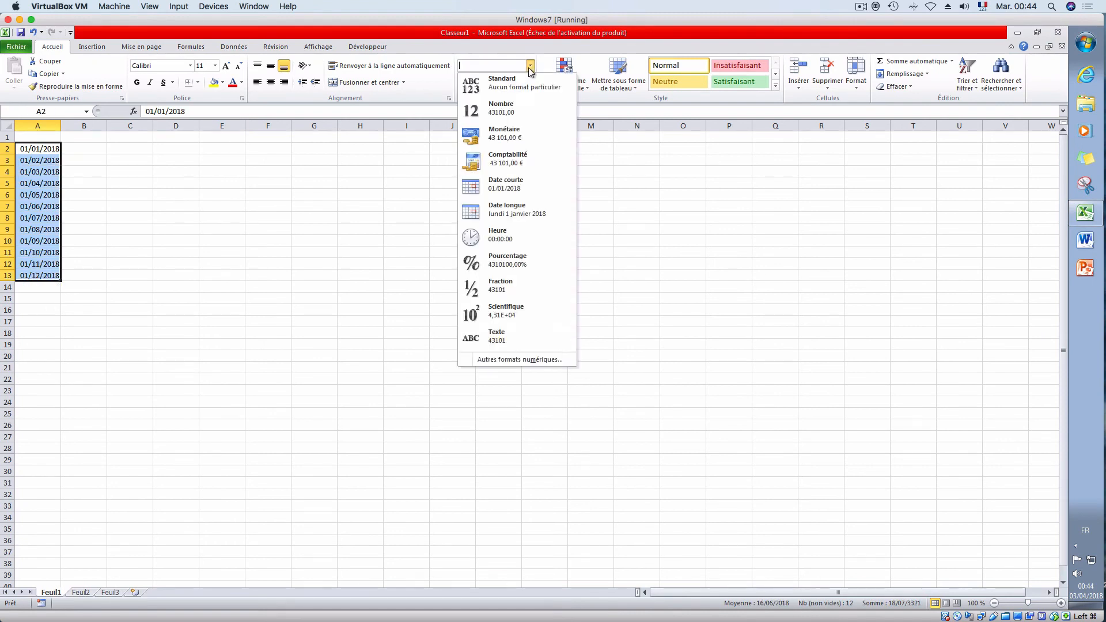
{"action": "left_click", "coordinate": [528, 364]}
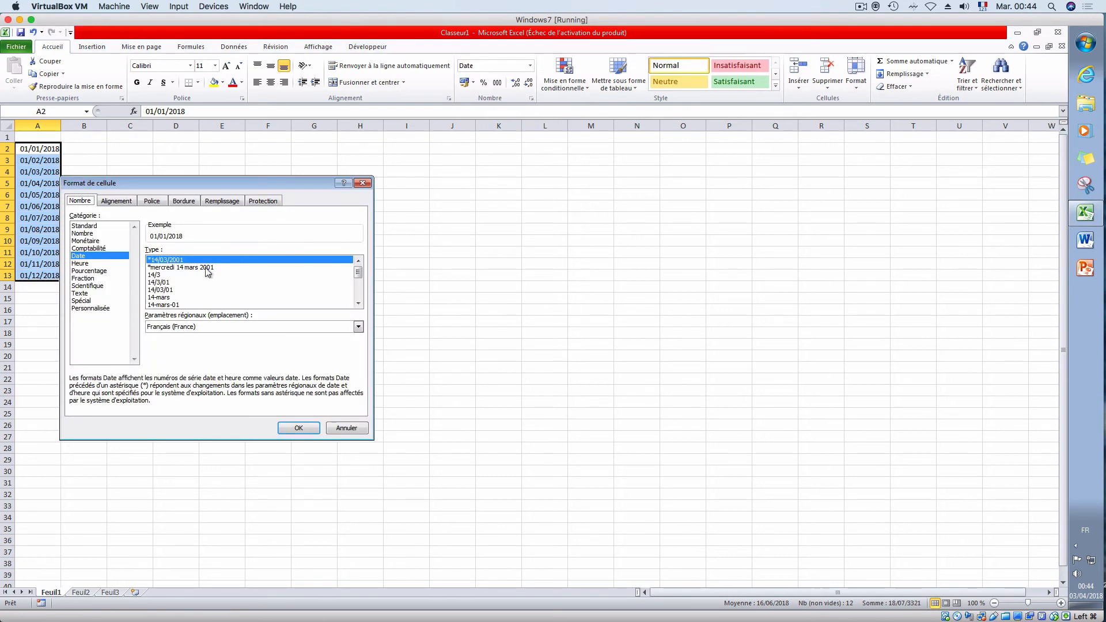
{"action": "left_click", "coordinate": [358, 298]}
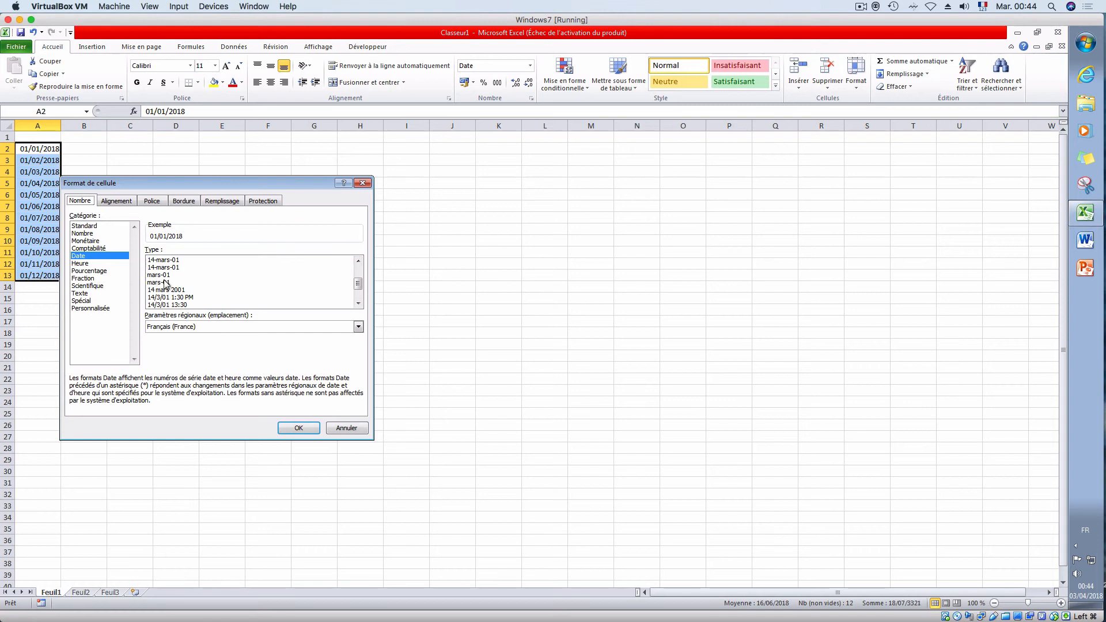
{"action": "left_click", "coordinate": [164, 274]}
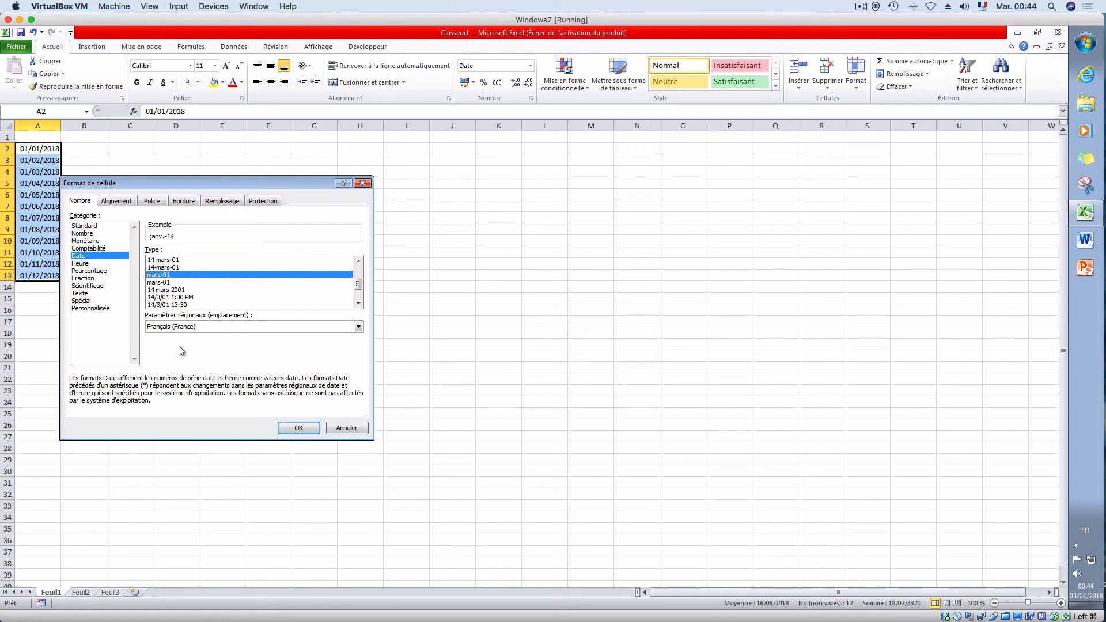
Step: Turn the format of A2:A13 into a custom one, trimming [$-40C]mmm-aa;@ so only the abbreviated month is shown
{"action": "left_click", "coordinate": [107, 311]}
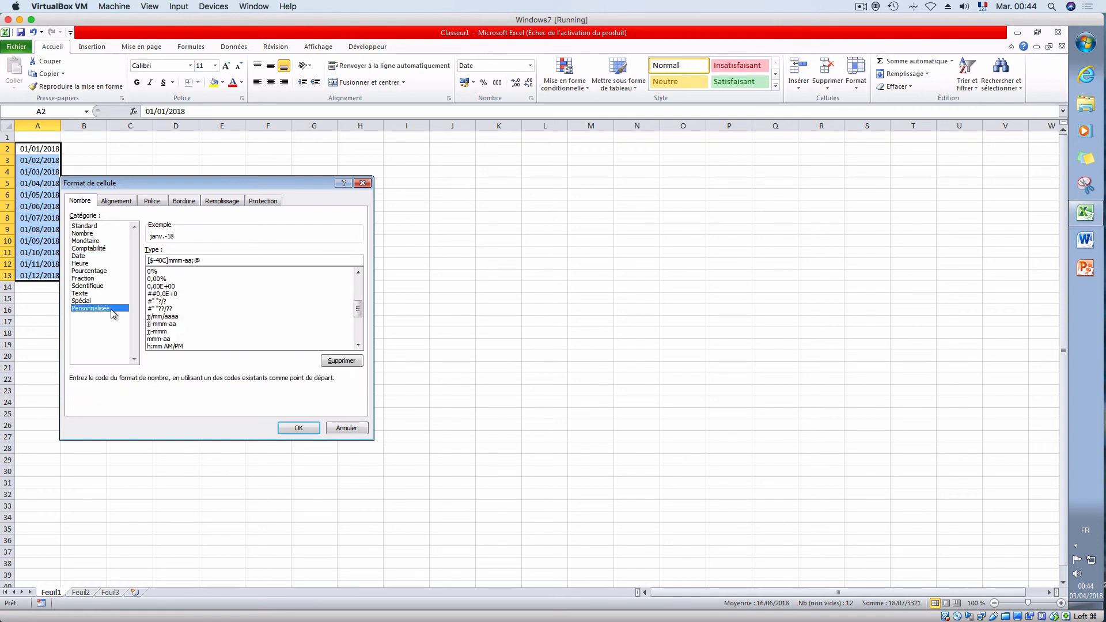
{"action": "double_click", "coordinate": [170, 262]}
{"action": "left_click", "coordinate": [170, 262]}
{"action": "key", "text": "BackSpace"}
{"action": "key", "text": "BackSpace"}
{"action": "key", "text": "BackSpace"}
{"action": "key", "text": "BackSpace"}
{"action": "key", "text": "BackSpace"}
{"action": "key", "text": "BackSpace"}
{"action": "key", "text": "BackSpace"}
{"action": "left_click", "coordinate": [184, 261]}
{"action": "key", "text": "BackSpace"}
{"action": "key", "text": "BackSpace"}
{"action": "key", "text": "BackSpace"}
{"action": "key", "text": "BackSpace"}
{"action": "key", "text": "BackSpace"}
{"action": "left_click", "coordinate": [297, 428]}
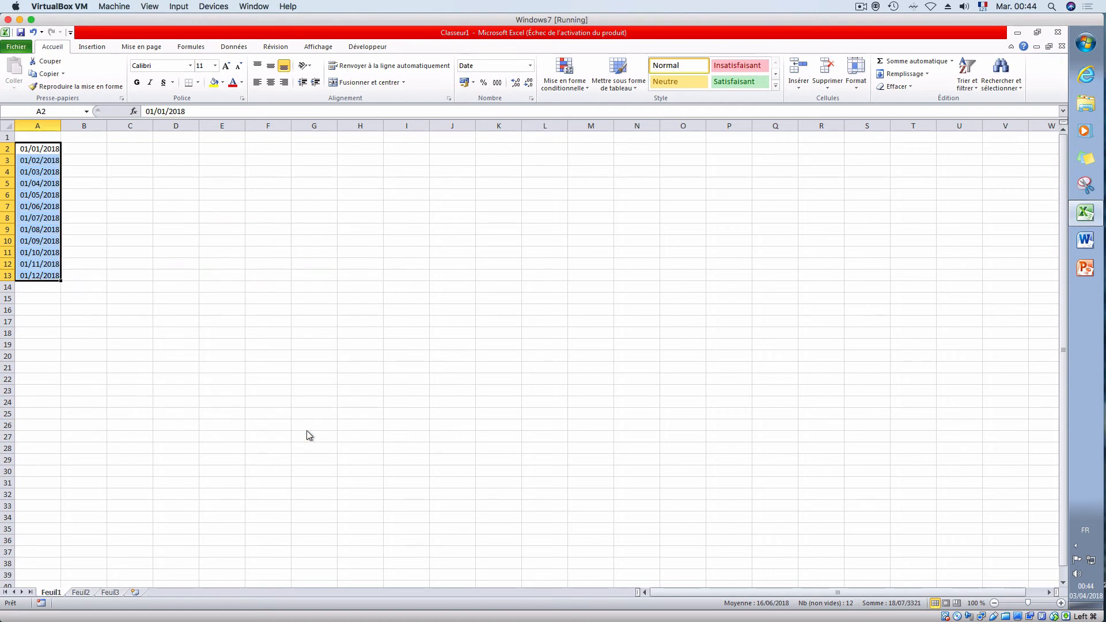
{"action": "left_click", "coordinate": [47, 218]}
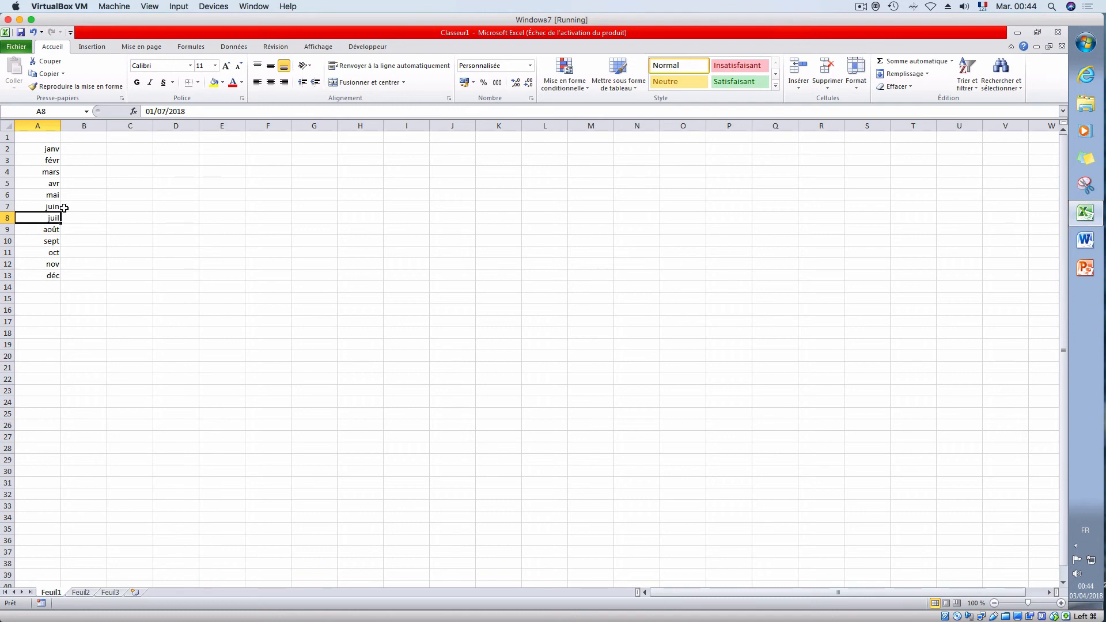
{"action": "left_click", "coordinate": [88, 207]}
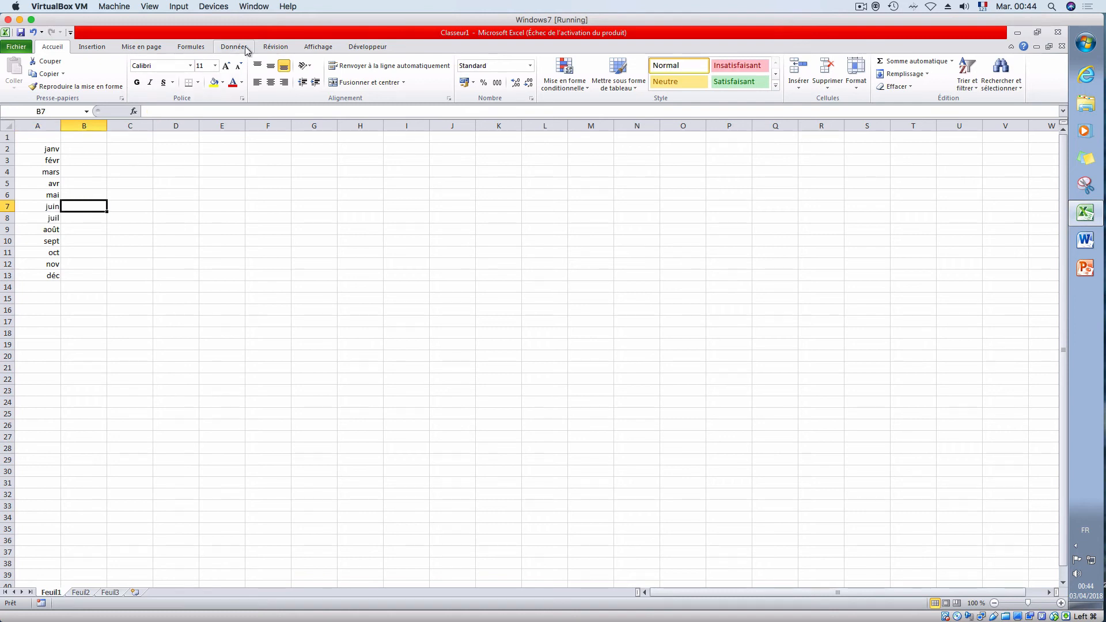
Step: Try to insert an open-high-low-close stock chart without selected data to read the required column order
{"action": "left_click", "coordinate": [103, 48]}
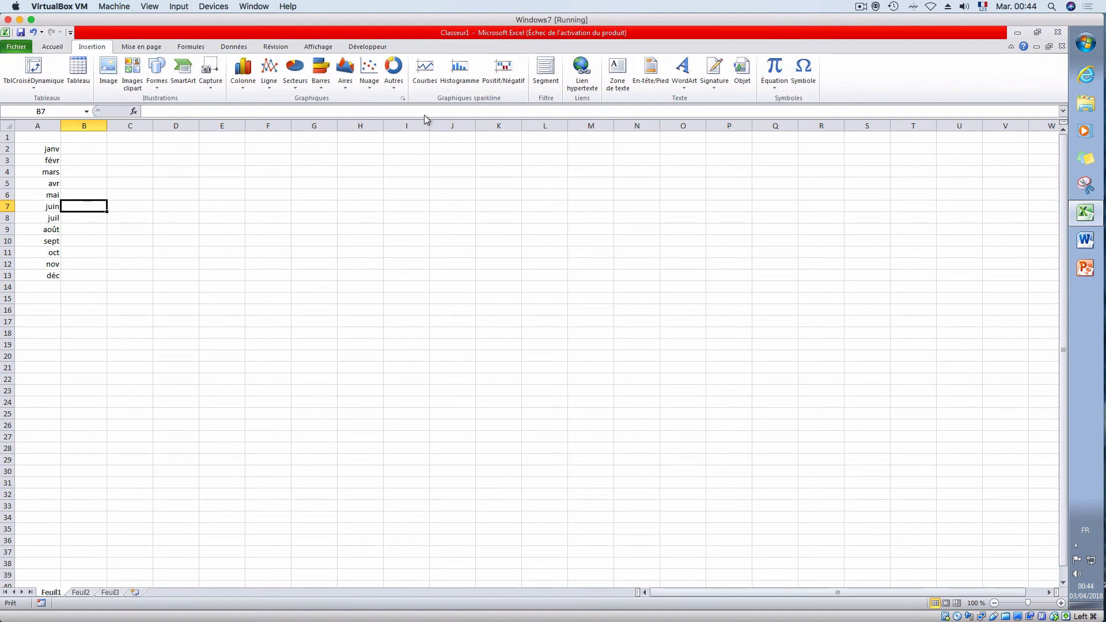
{"action": "left_click", "coordinate": [395, 88]}
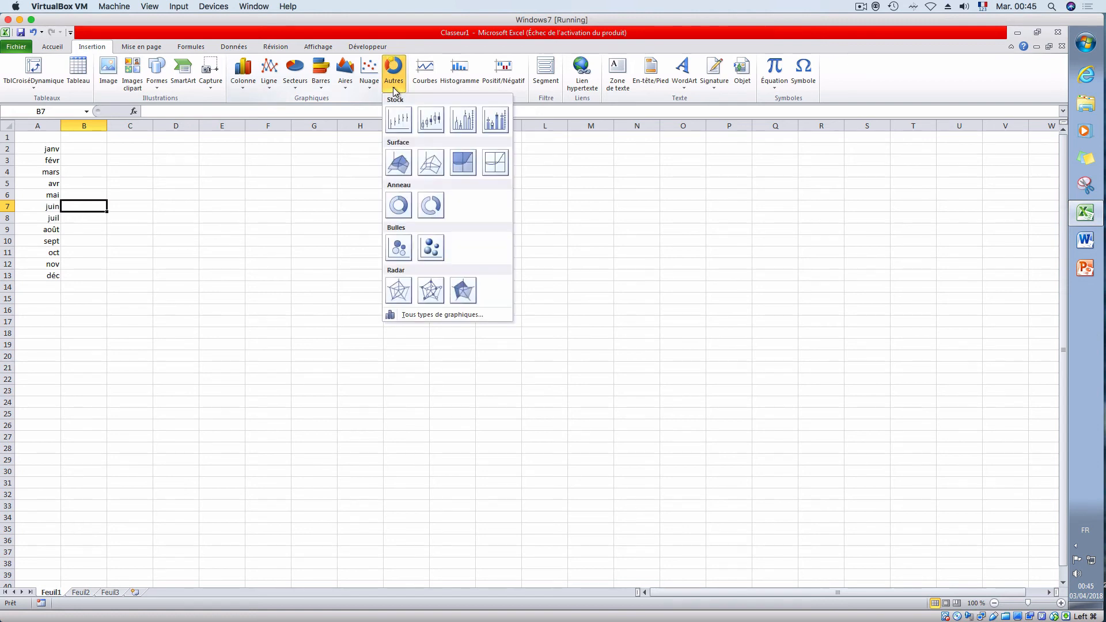
{"action": "left_click", "coordinate": [394, 87]}
{"action": "left_click", "coordinate": [394, 88]}
{"action": "left_click", "coordinate": [430, 122]}
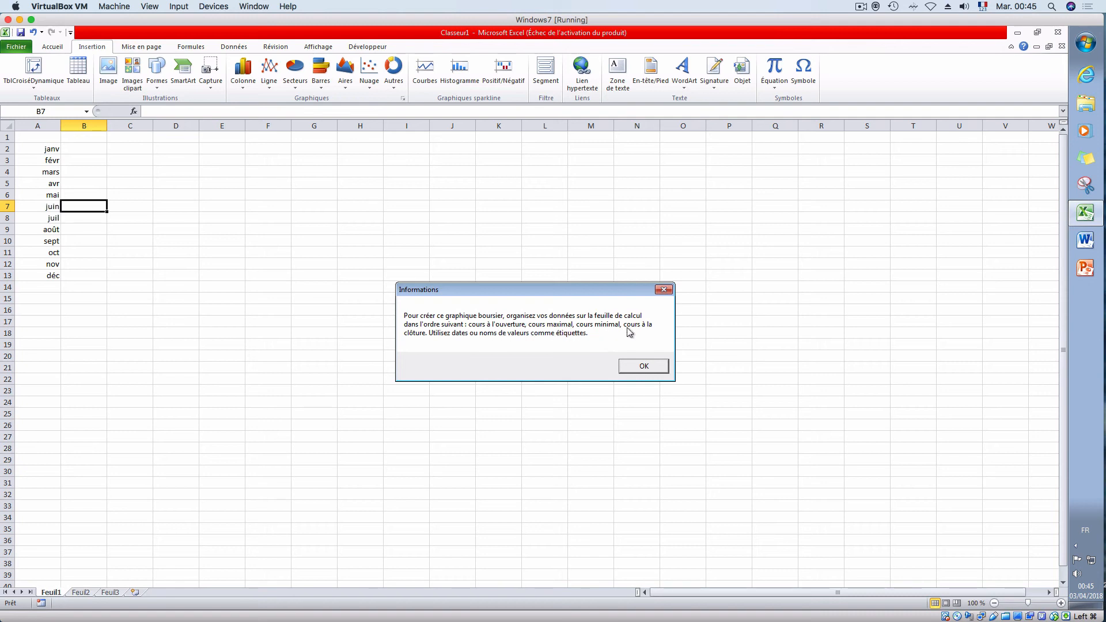
{"action": "left_click", "coordinate": [643, 369]}
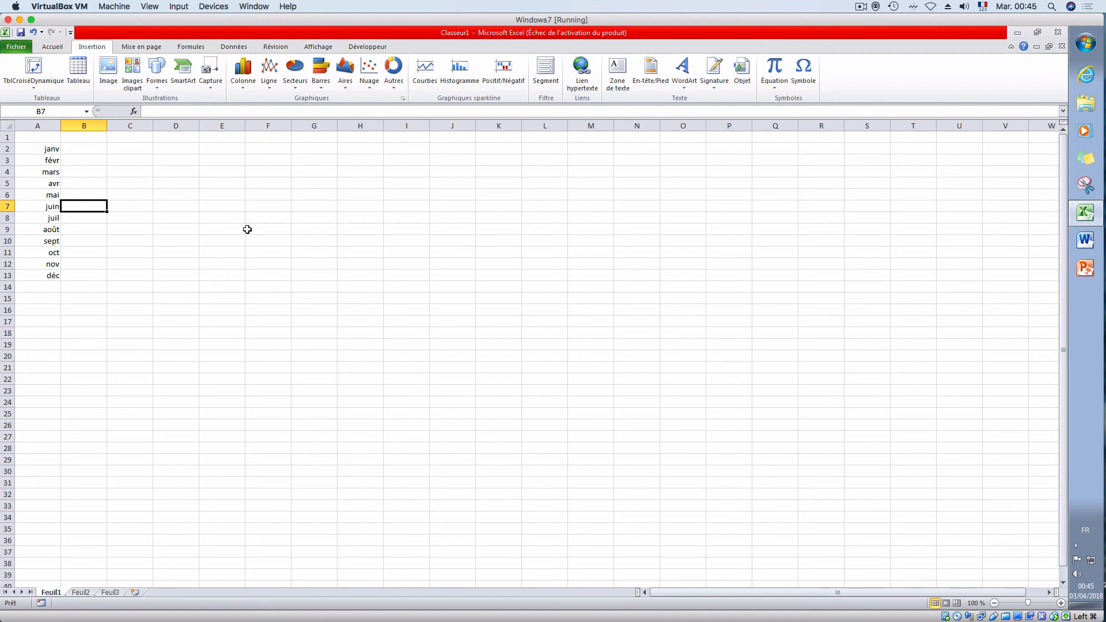
Step: Enter the column headers ouverture, max, mini and cloture in B1:E1
{"action": "left_click", "coordinate": [86, 137]}
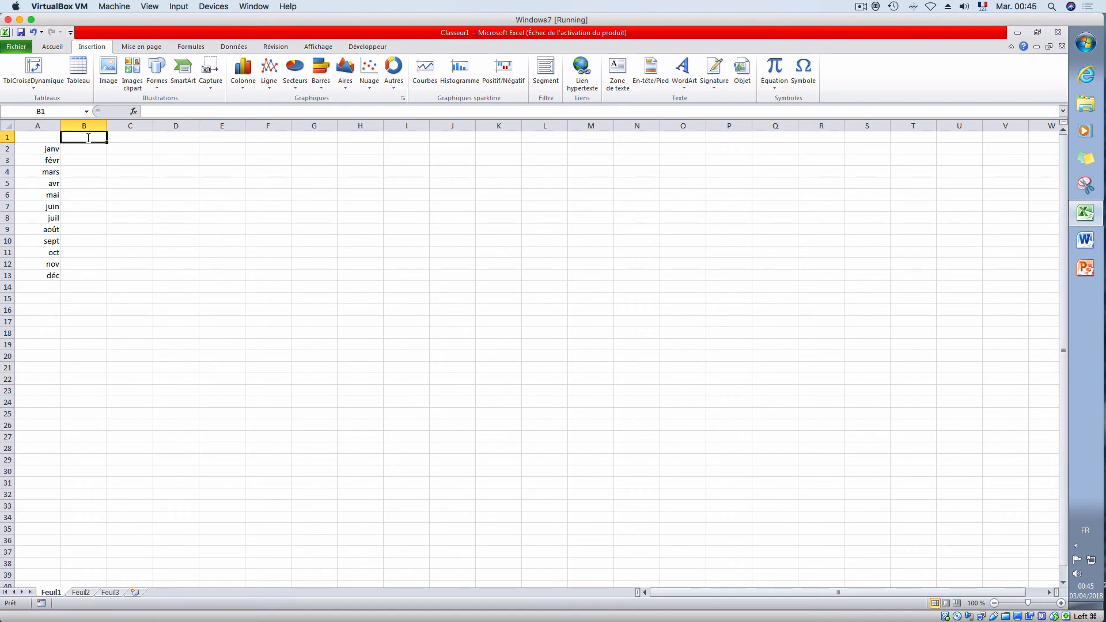
{"action": "type", "text": "ouverture"}
{"action": "key", "text": "Tab"}
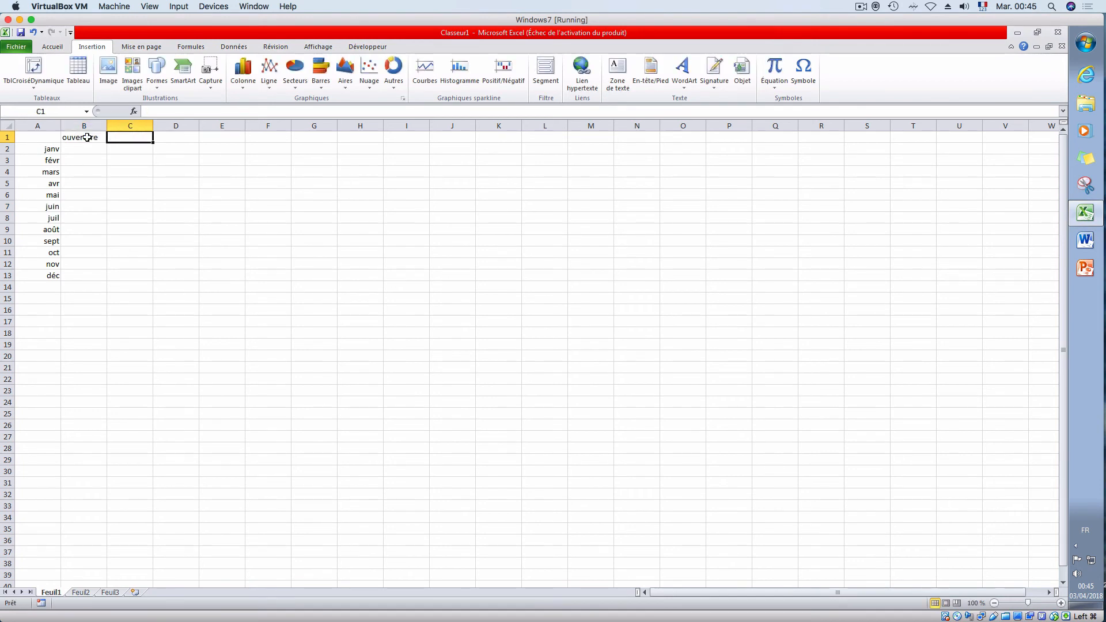
{"action": "type", "text": "mac"}
{"action": "key", "text": "Tab"}
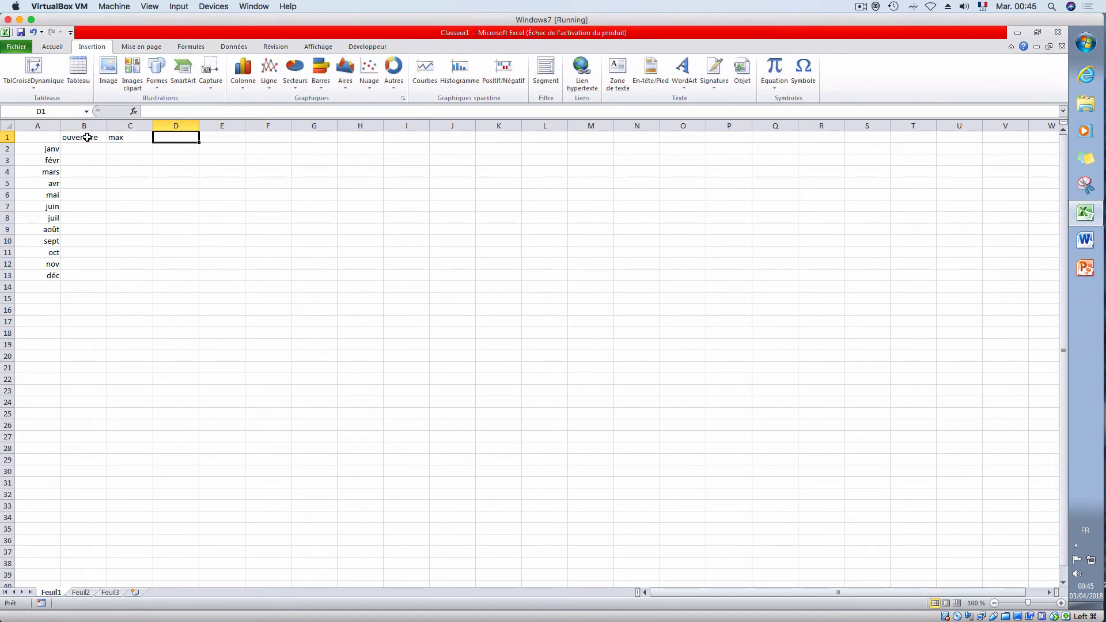
{"action": "type", "text": "mini"}
{"action": "key", "text": "Tab"}
{"action": "type", "text": "clo"}
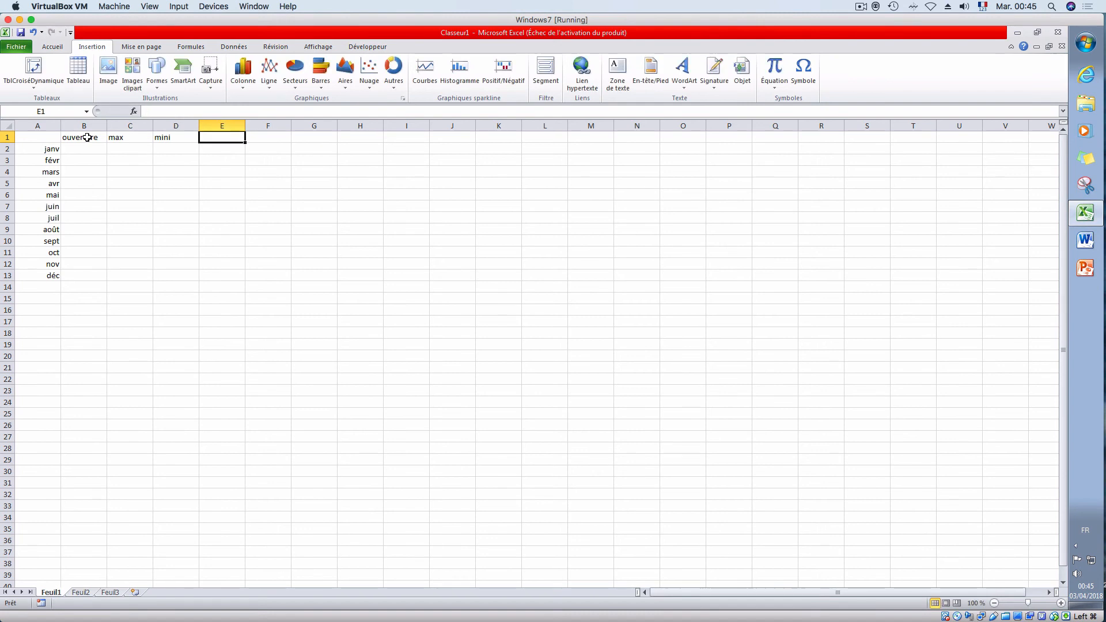
{"action": "type", "text": "ture"}
{"action": "key", "text": "Return"}
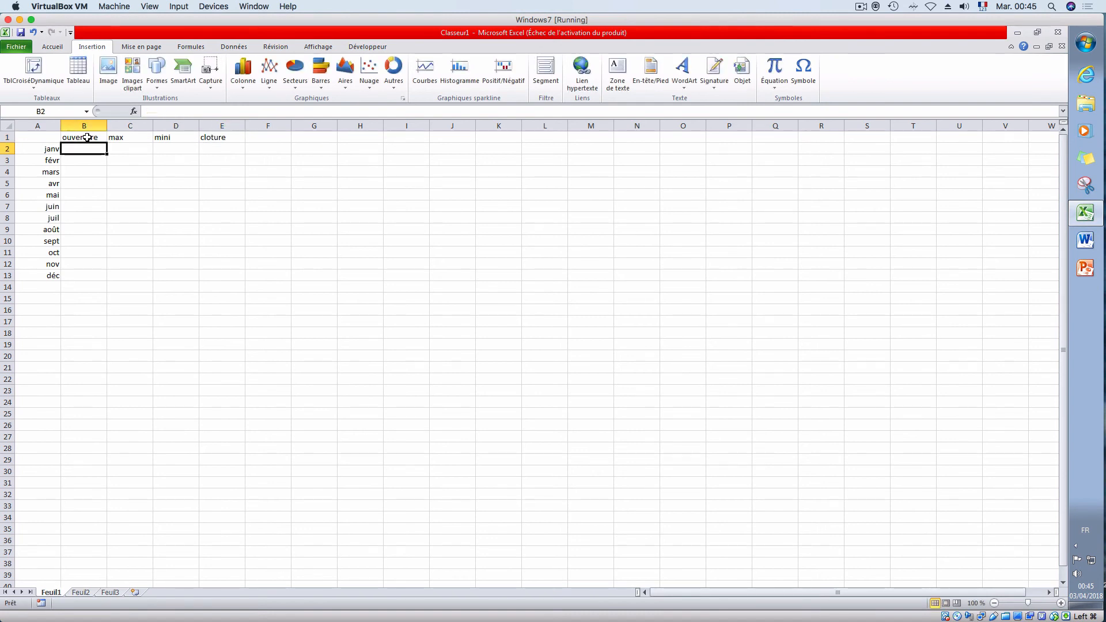
Step: Insert an open-high-low-close stock chart based on the range A1:E13
{"action": "left_click_drag", "start_coordinate": [42, 140], "coordinate": [233, 278]}
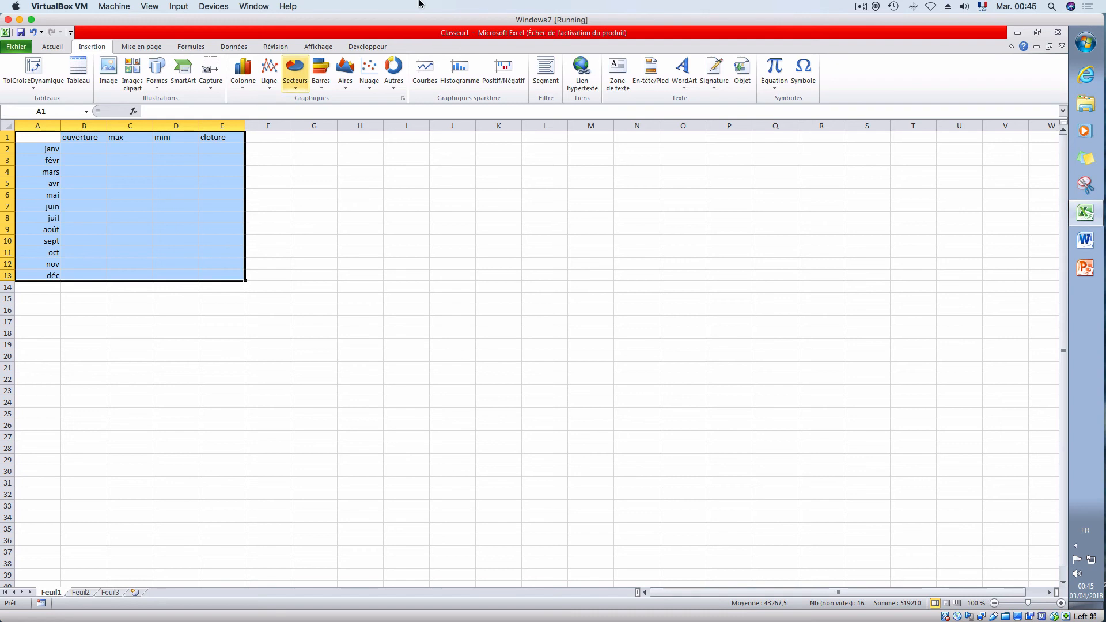
{"action": "left_click", "coordinate": [374, 86]}
{"action": "left_click", "coordinate": [393, 78]}
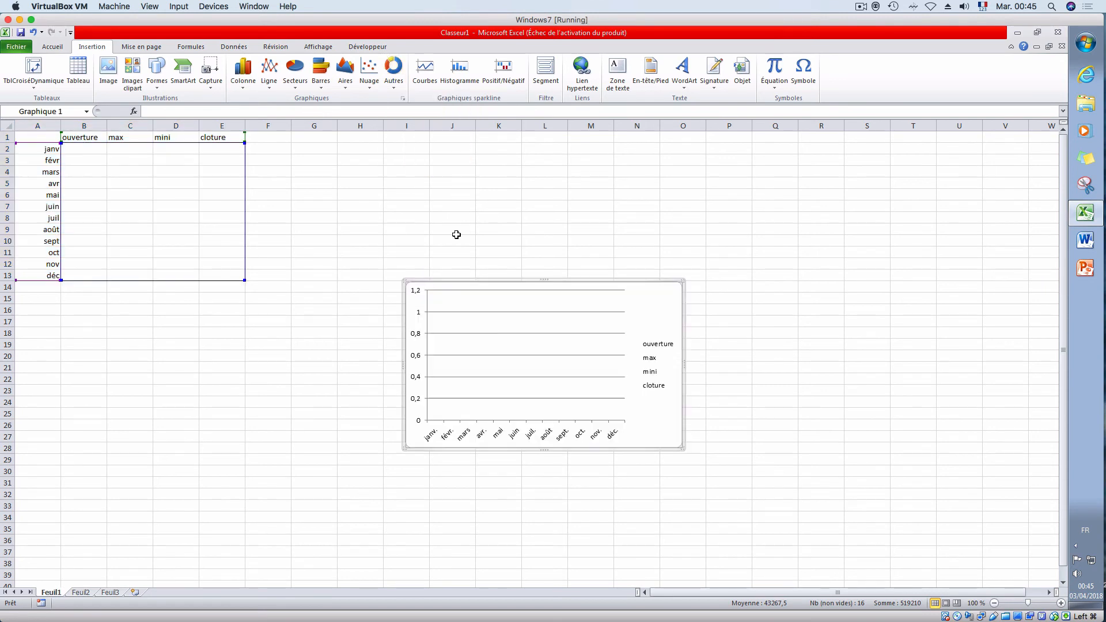
{"action": "left_click", "coordinate": [156, 196]}
Step: Enter 100 as January's ouverture value in B2 and 110 as its cloture value in E2
{"action": "left_click", "coordinate": [87, 150]}
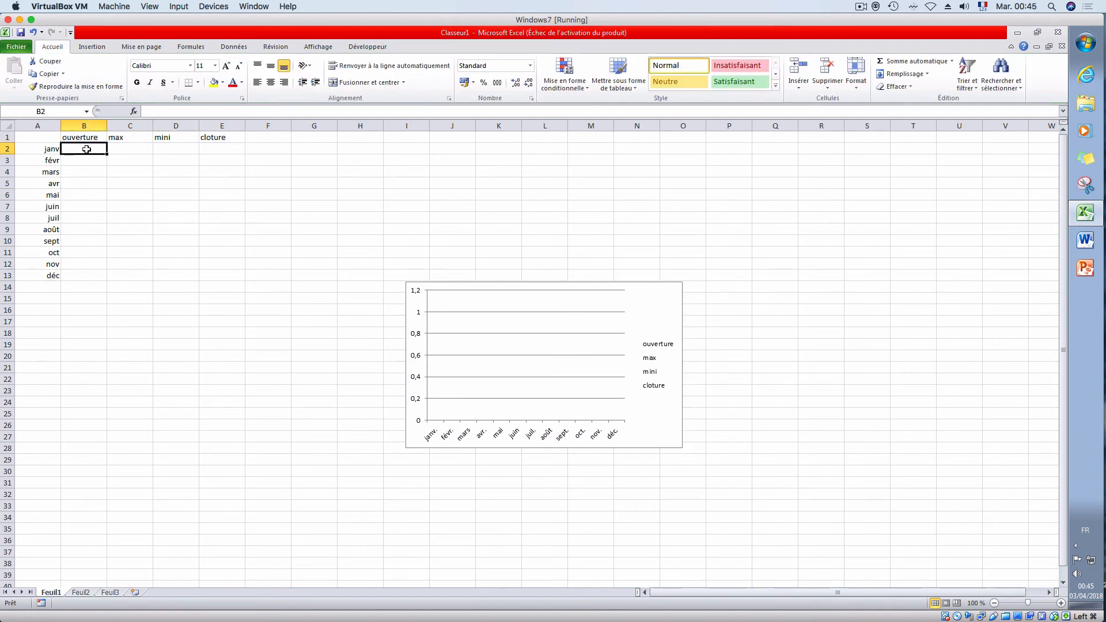
{"action": "type", "text": "100"}
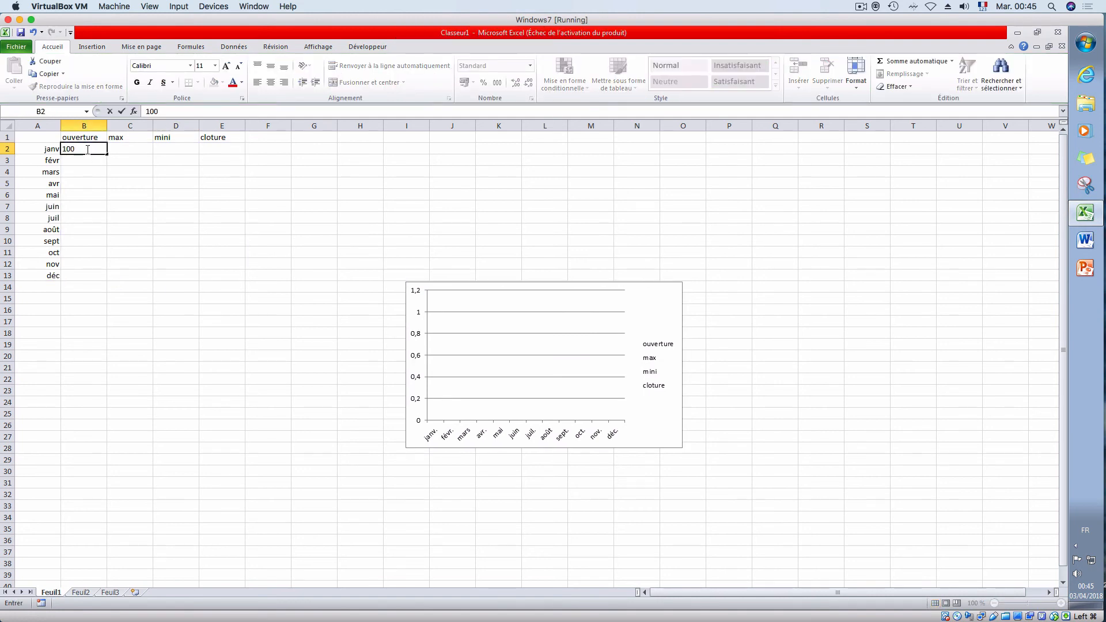
{"action": "key", "text": "Return"}
{"action": "left_click", "coordinate": [226, 148]}
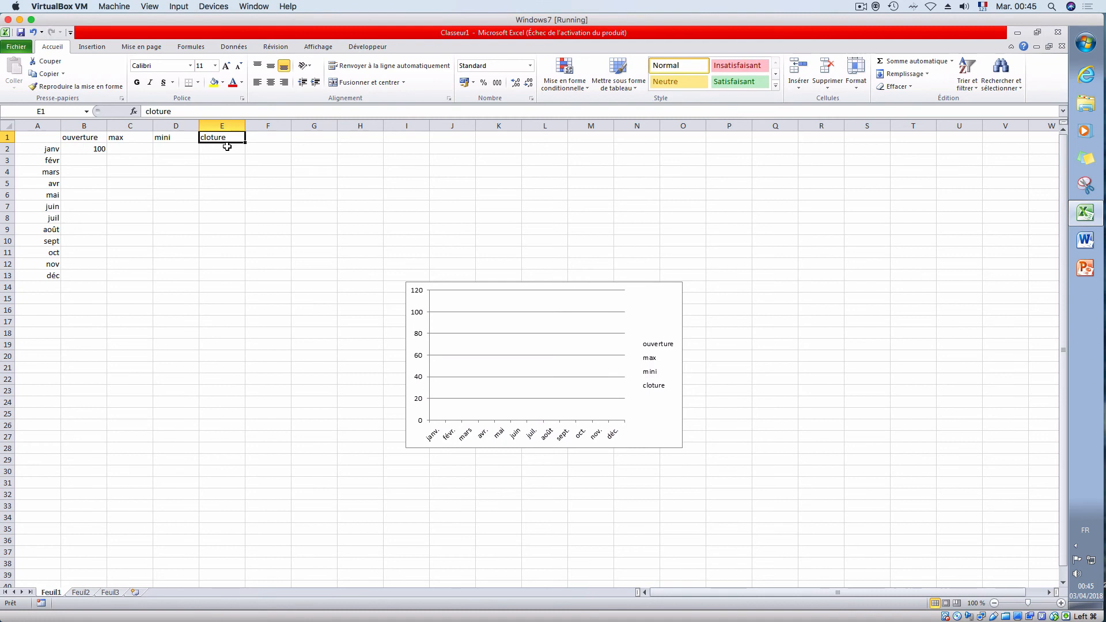
{"action": "type", "text": "110"}
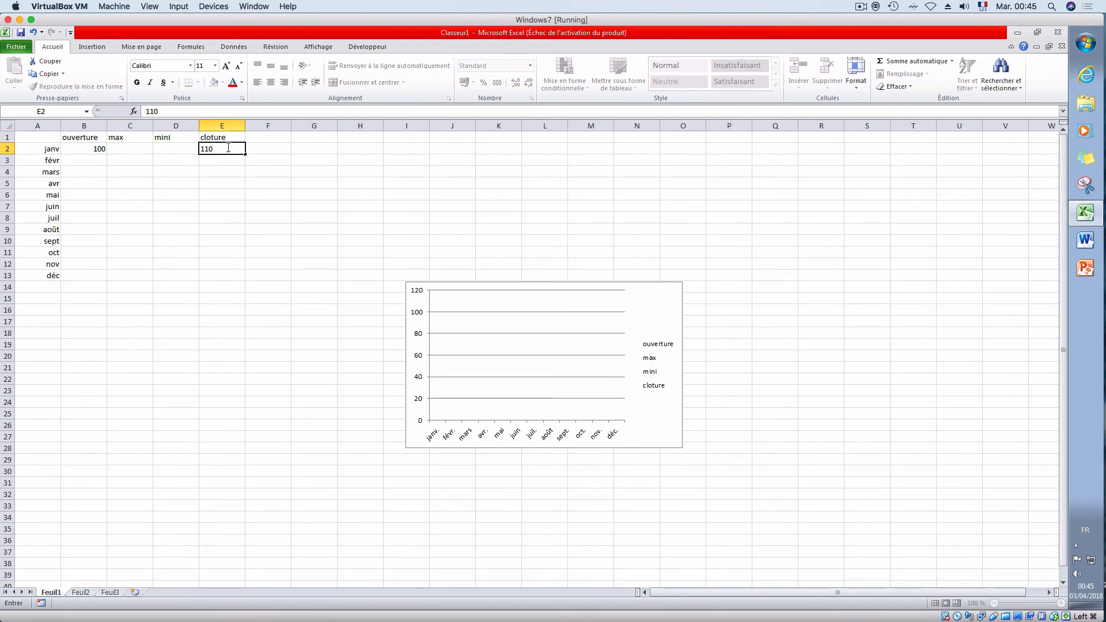
{"action": "key", "text": "Return"}
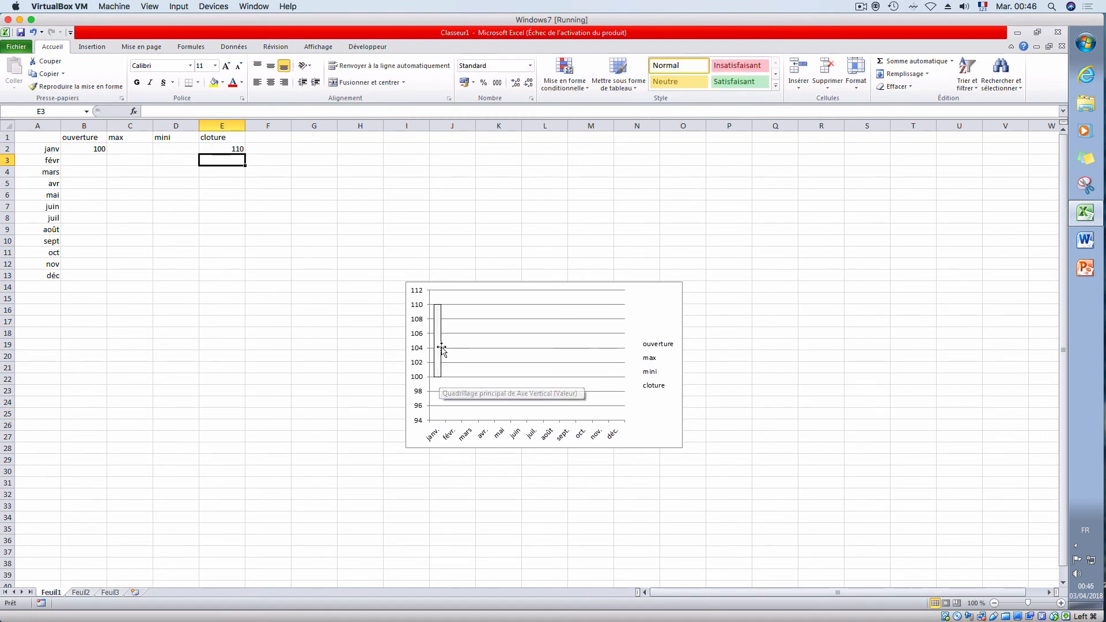
Step: Set January's ouverture value in B2 to 0 and its cloture value in E2 to 20
{"action": "left_click", "coordinate": [84, 140]}
{"action": "left_click", "coordinate": [84, 149]}
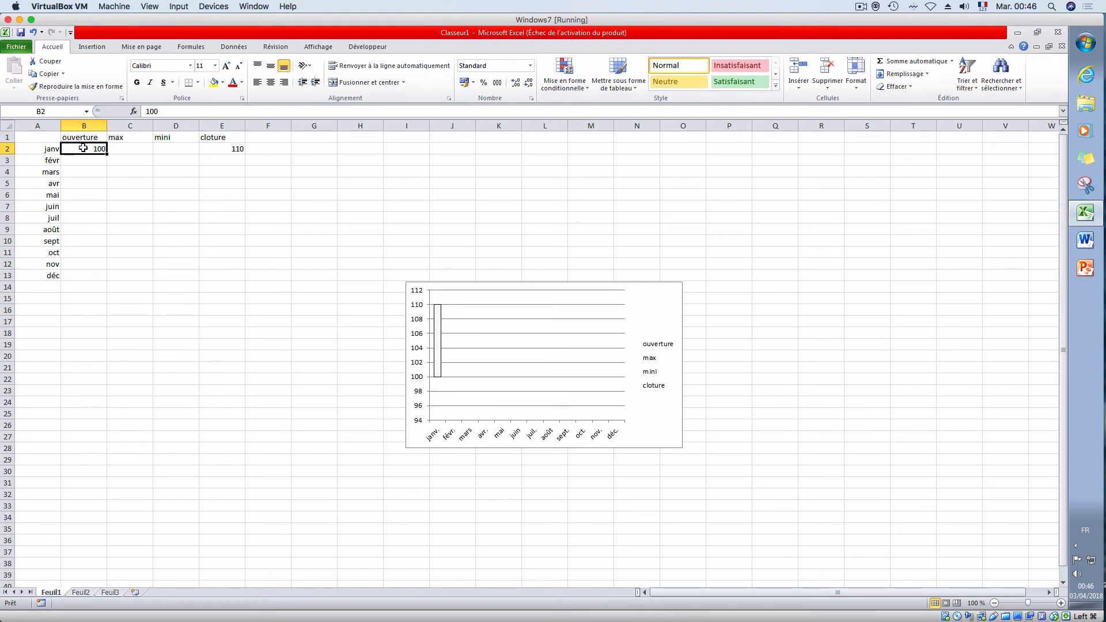
{"action": "type", "text": "0"}
{"action": "key", "text": "Return"}
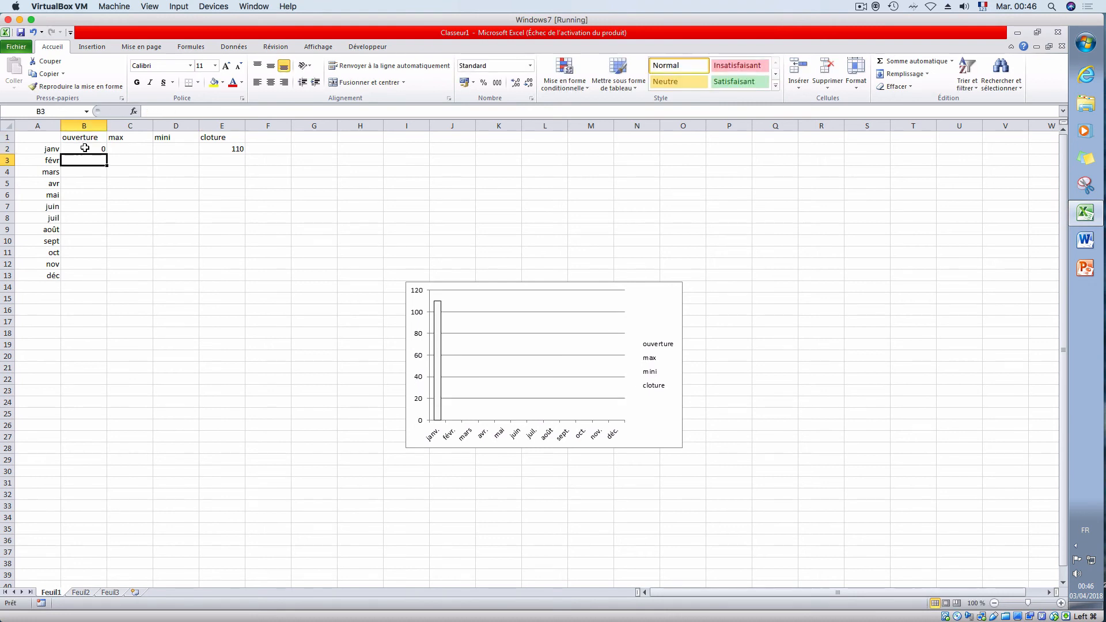
{"action": "left_click", "coordinate": [238, 149]}
{"action": "type", "text": "20"}
{"action": "key", "text": "Return"}
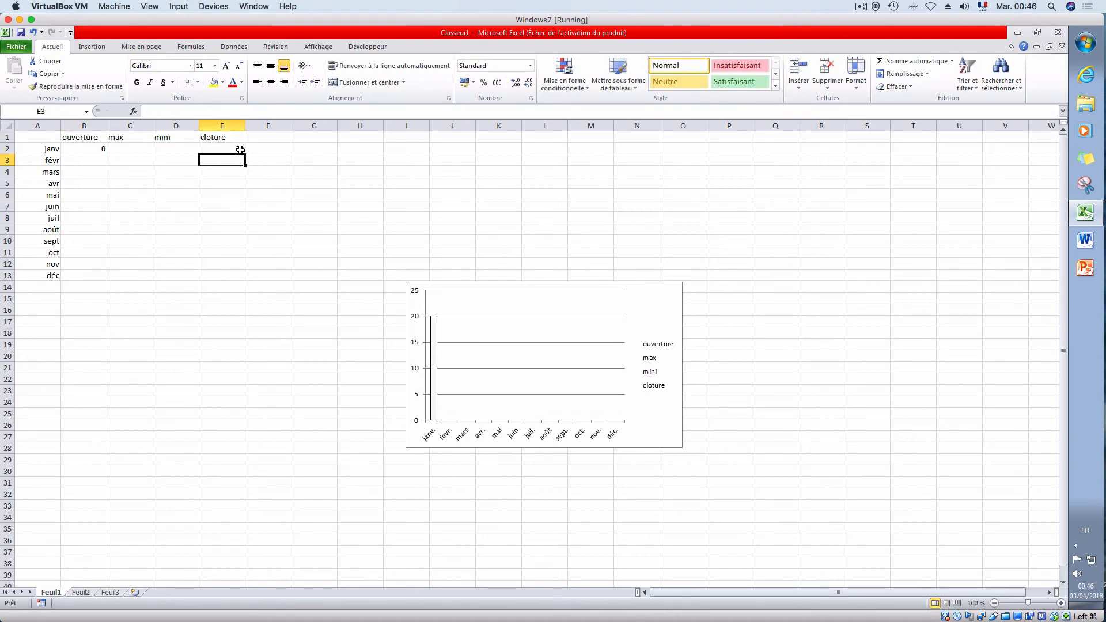
Step: Enter the formula =E2 as February's ouverture in B3 and fill it down through B13
{"action": "left_click", "coordinate": [98, 162]}
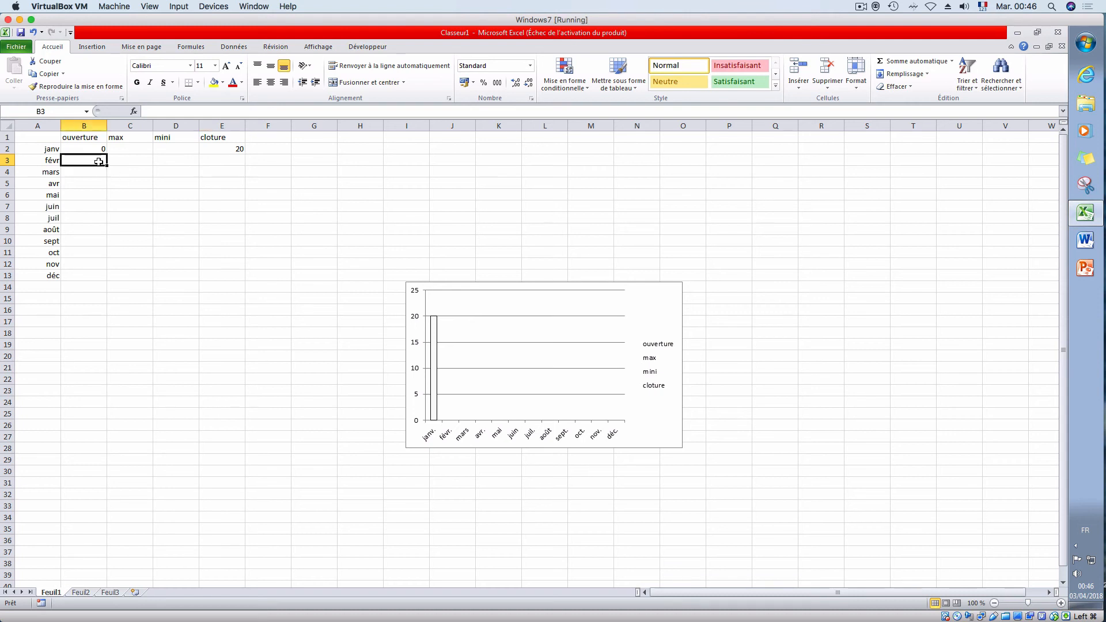
{"action": "type", "text": "="}
{"action": "left_click", "coordinate": [237, 149]}
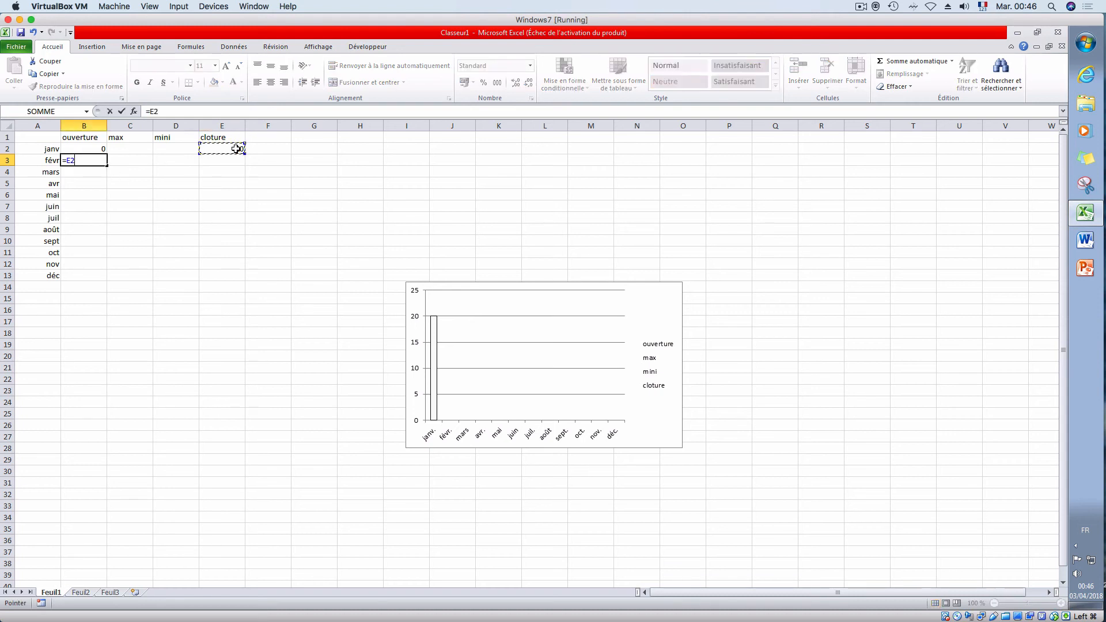
{"action": "key", "text": "Return"}
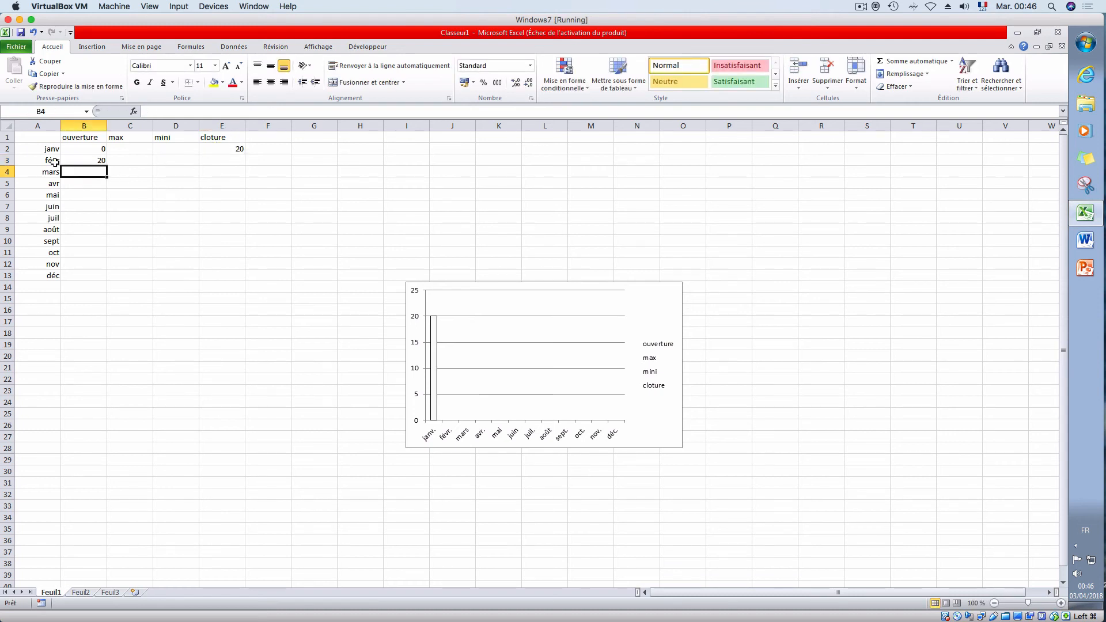
{"action": "left_click", "coordinate": [102, 162]}
{"action": "left_click_drag", "start_coordinate": [107, 166], "coordinate": [100, 279]}
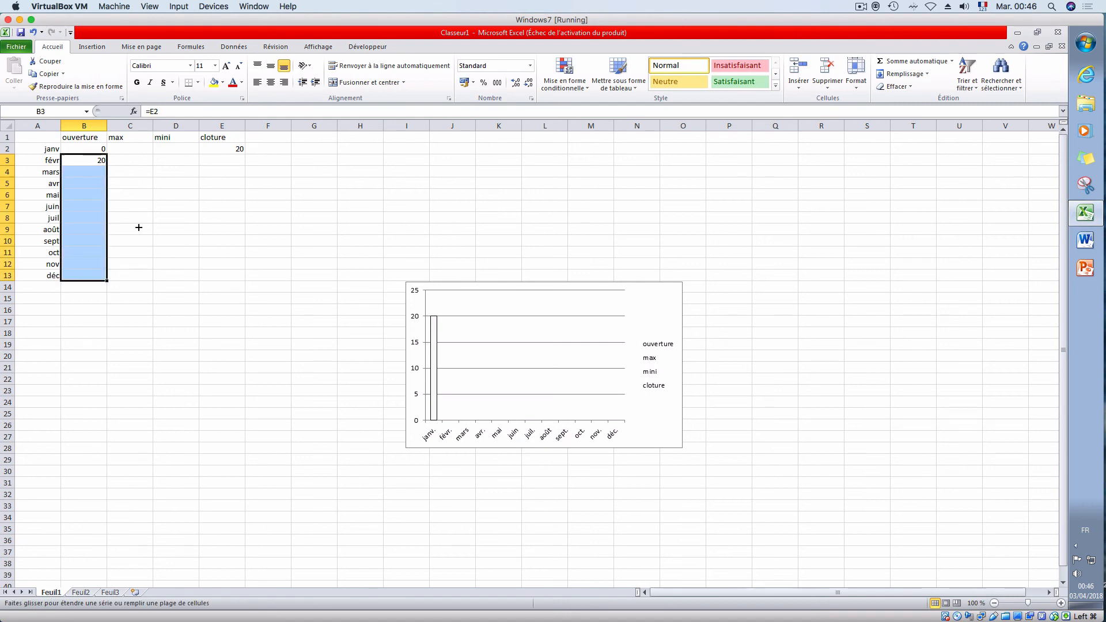
Step: Enter 10 as February's cloture value in E3
{"action": "left_click", "coordinate": [232, 160]}
{"action": "type", "text": "10"}
{"action": "key", "text": "Return"}
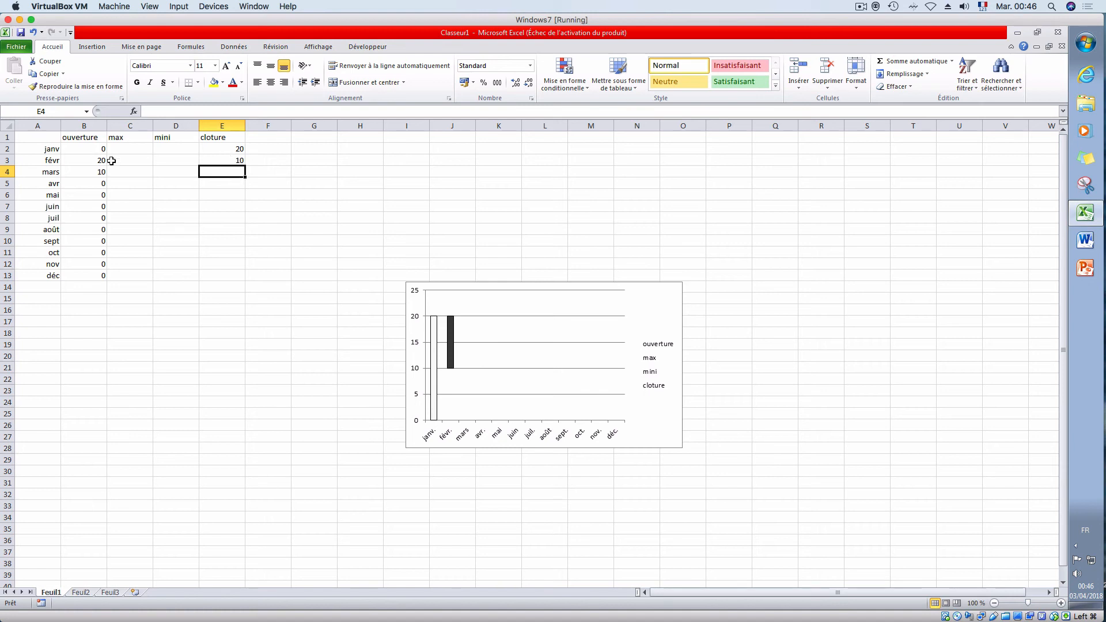
{"action": "left_click", "coordinate": [222, 161]}
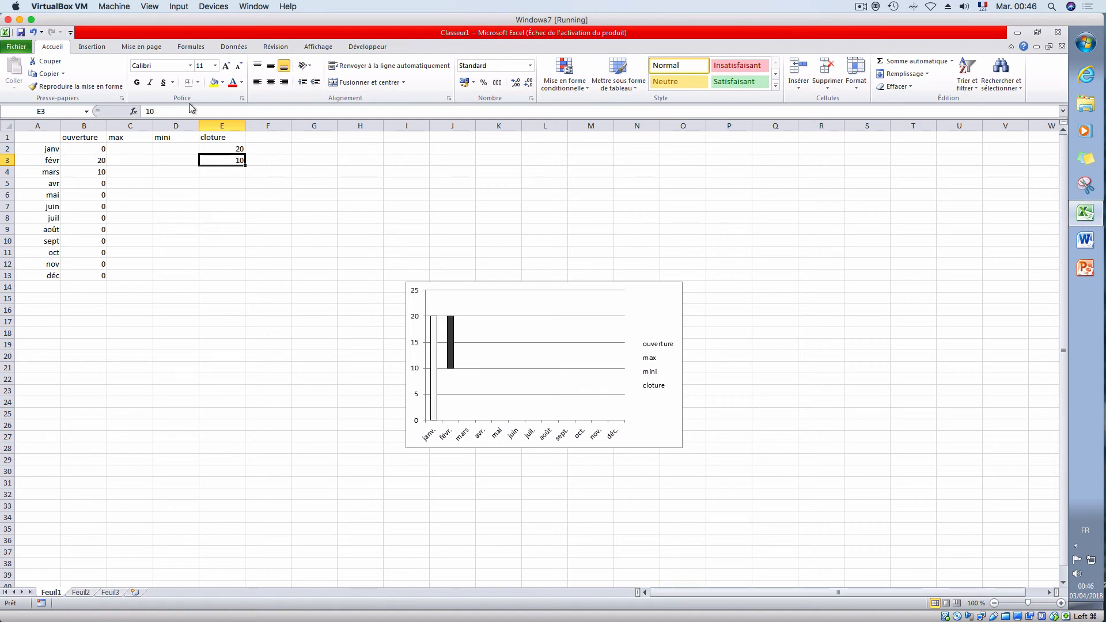
Step: Enter 10 in F3 and set February's cloture in E3 to the formula =E2+F3
{"action": "left_click", "coordinate": [276, 158]}
{"action": "type", "text": "10"}
{"action": "key", "text": "Return"}
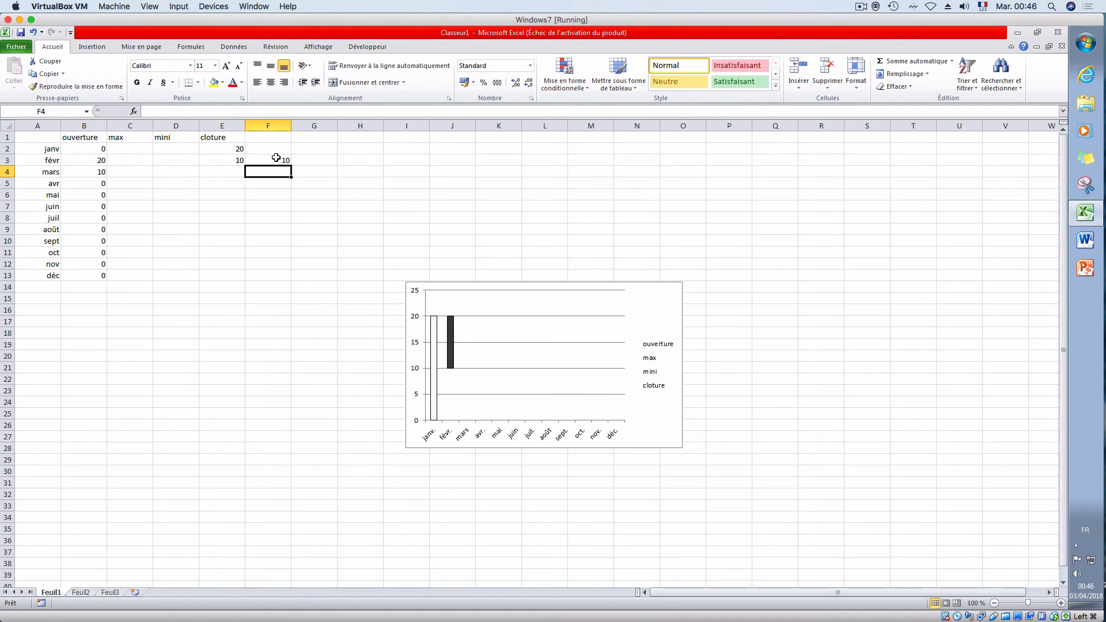
{"action": "left_click", "coordinate": [234, 160]}
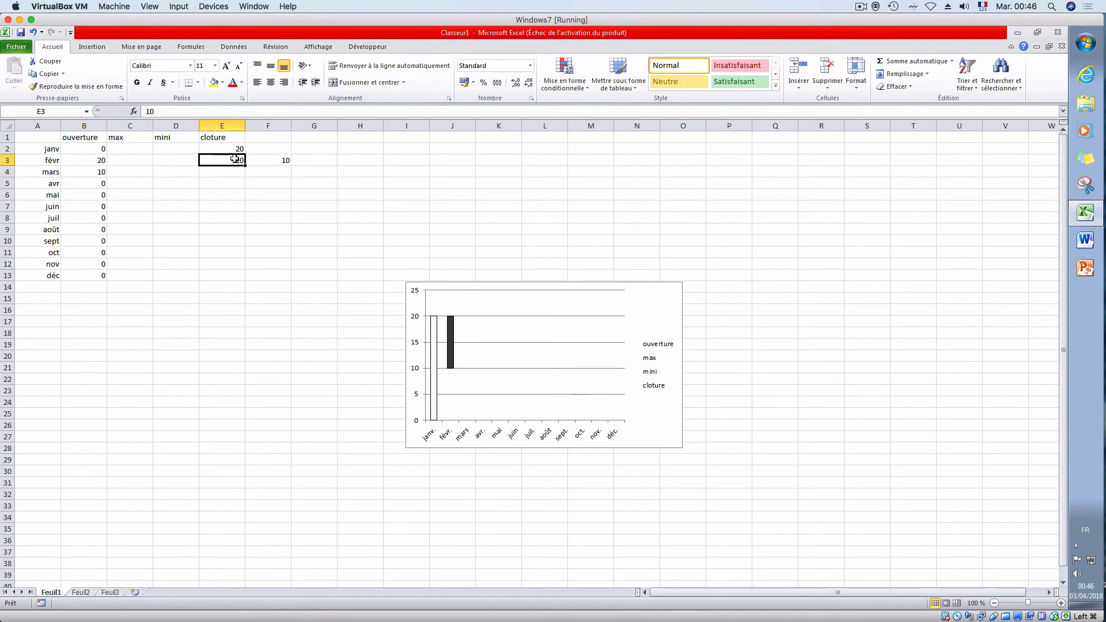
{"action": "type", "text": "="}
{"action": "left_click", "coordinate": [236, 148]}
{"action": "type", "text": "+"}
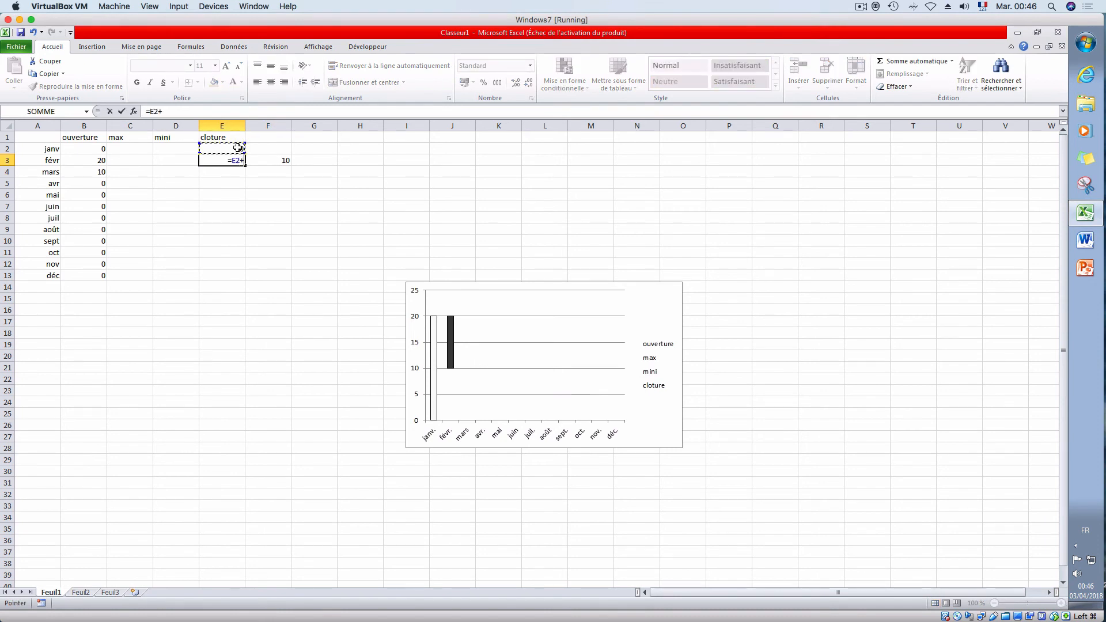
{"action": "left_click", "coordinate": [287, 161]}
{"action": "key", "text": "Return"}
Step: Enter the header mes valeurs in F1 and fill the cloture formula from E3 down through E13
{"action": "left_click", "coordinate": [286, 139]}
{"action": "type", "text": "m"}
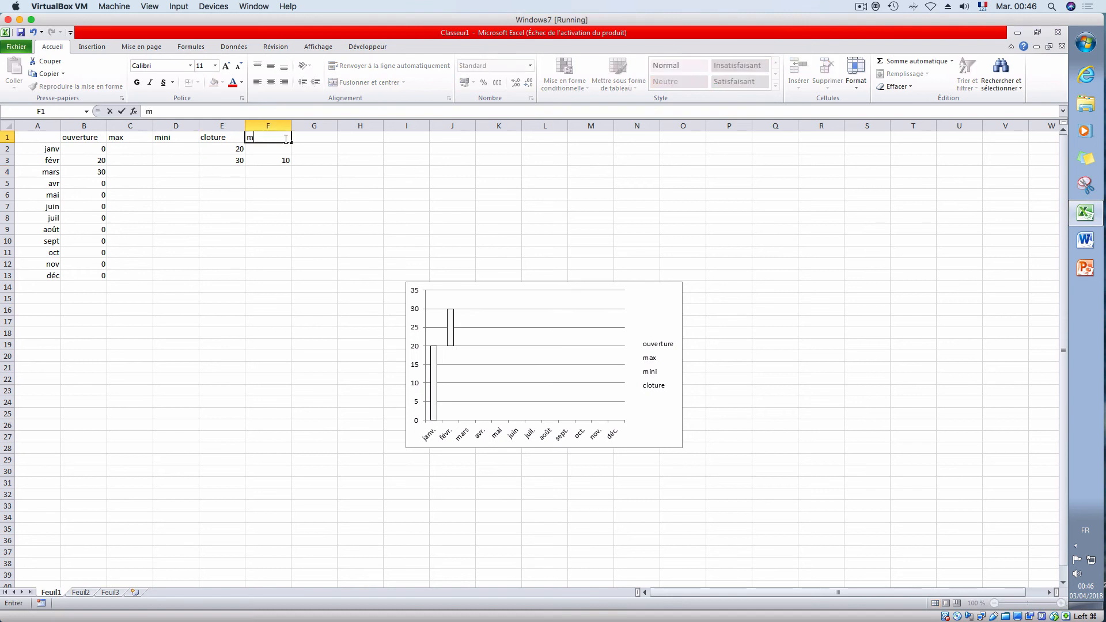
{"action": "type", "text": "es valeurs"}
{"action": "key", "text": "Return"}
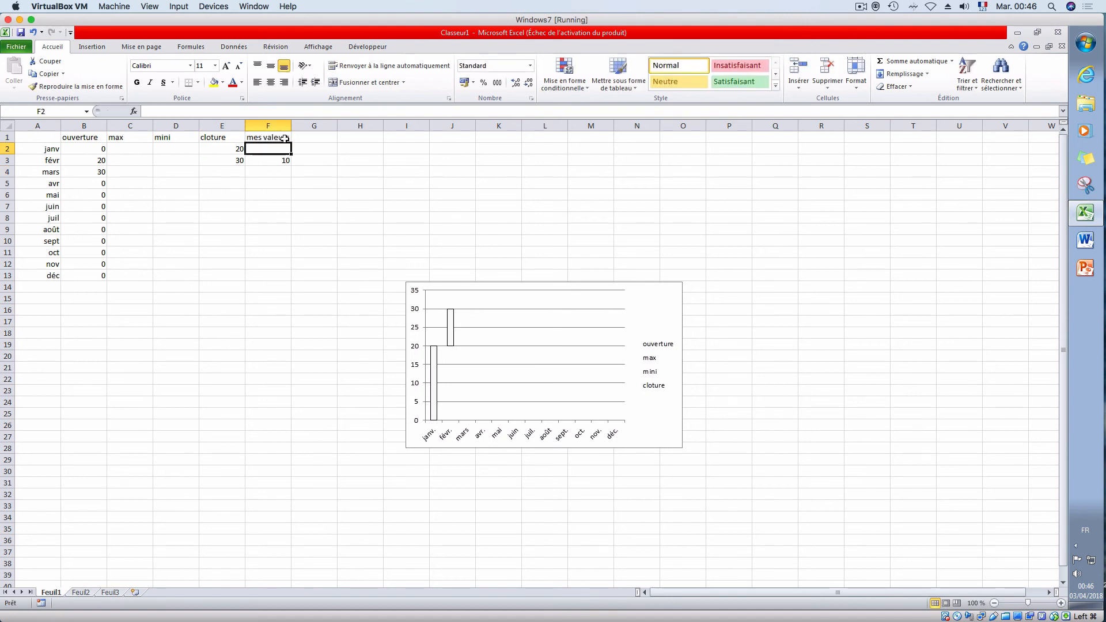
{"action": "left_click", "coordinate": [239, 161]}
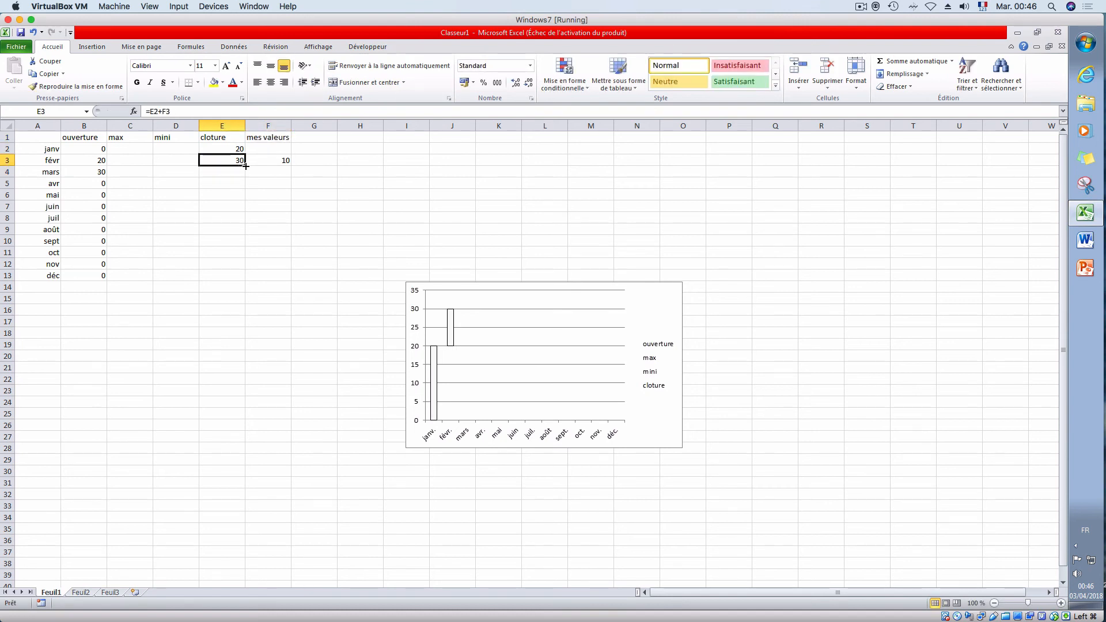
{"action": "left_click_drag", "start_coordinate": [245, 166], "coordinate": [247, 285]}
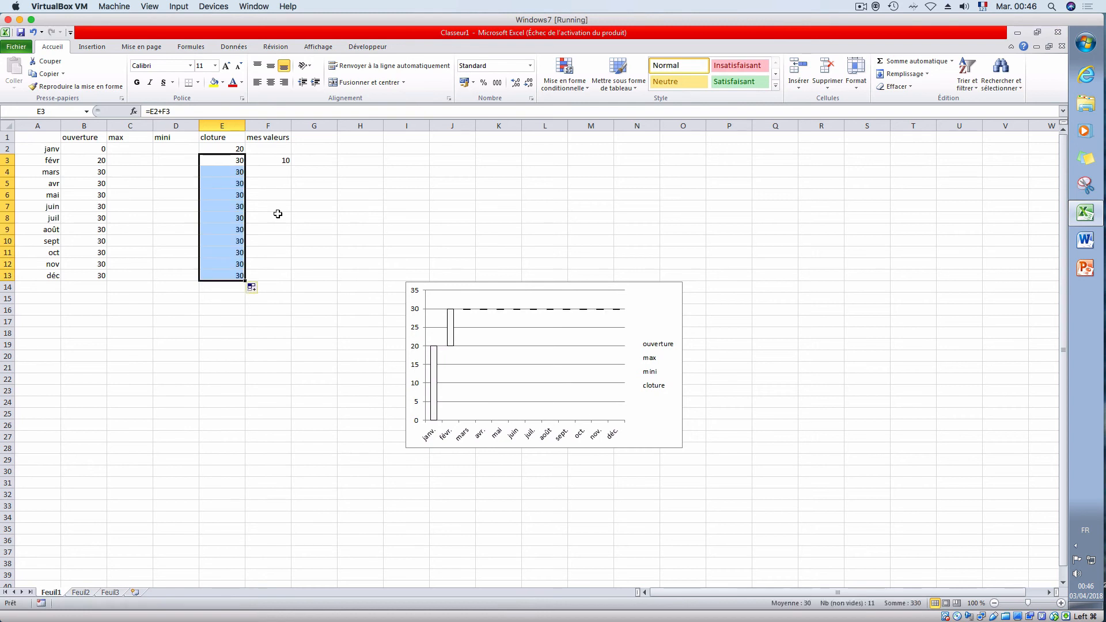
Step: Enter 10 for March, -20 for April and 30 for May in the mes valeurs cells F4:F6
{"action": "left_click", "coordinate": [282, 171]}
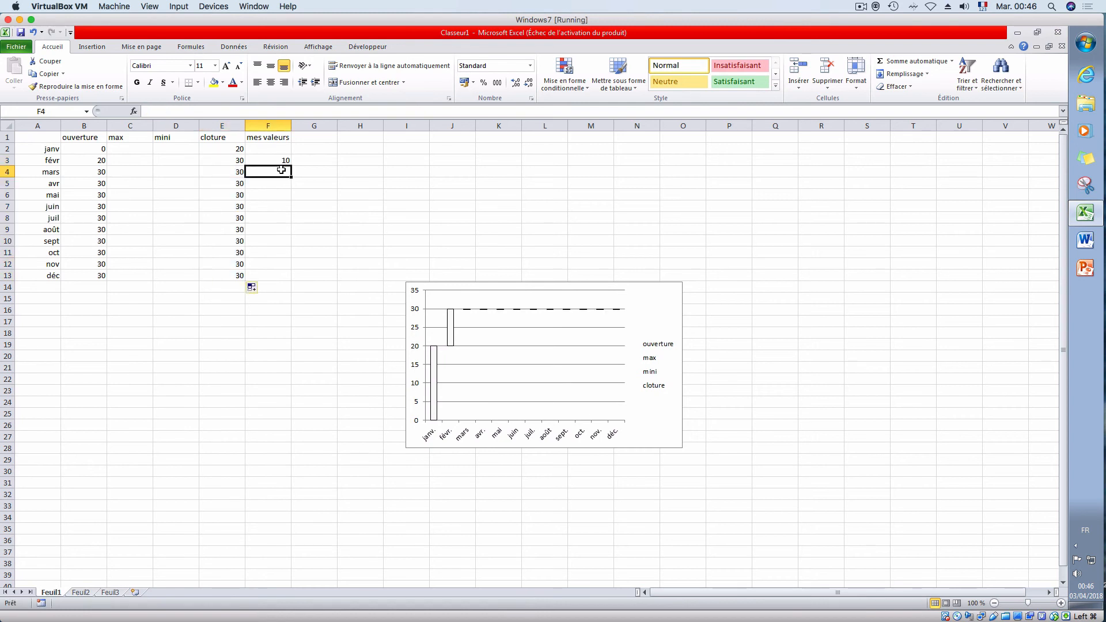
{"action": "type", "text": "10"}
{"action": "key", "text": "Return"}
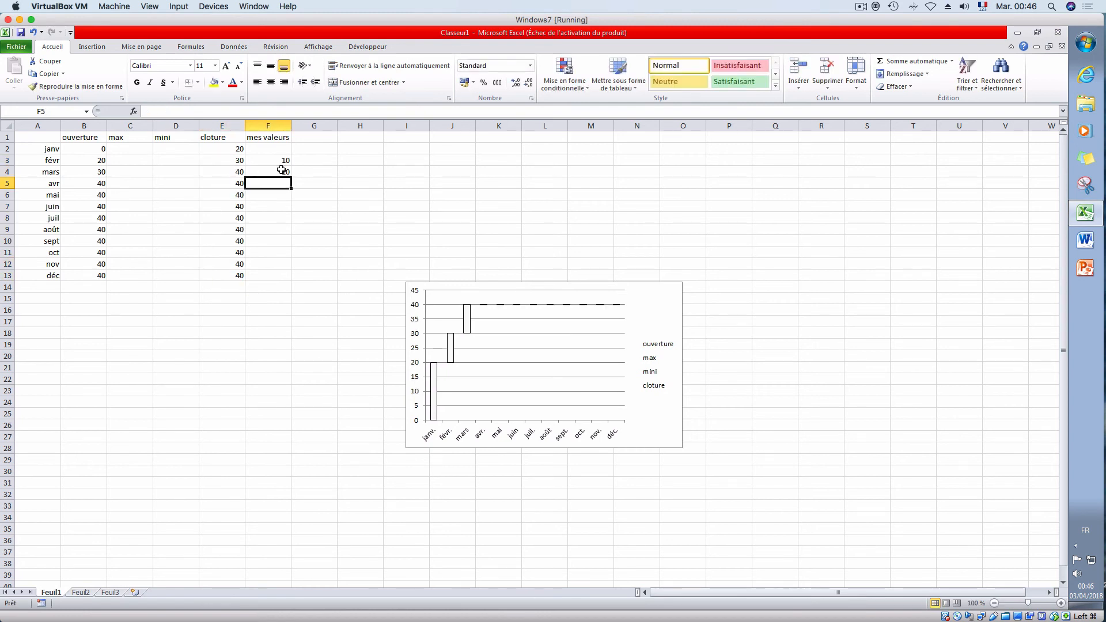
{"action": "key", "text": "Return"}
{"action": "type", "text": "410"}
{"action": "key", "text": "Return"}
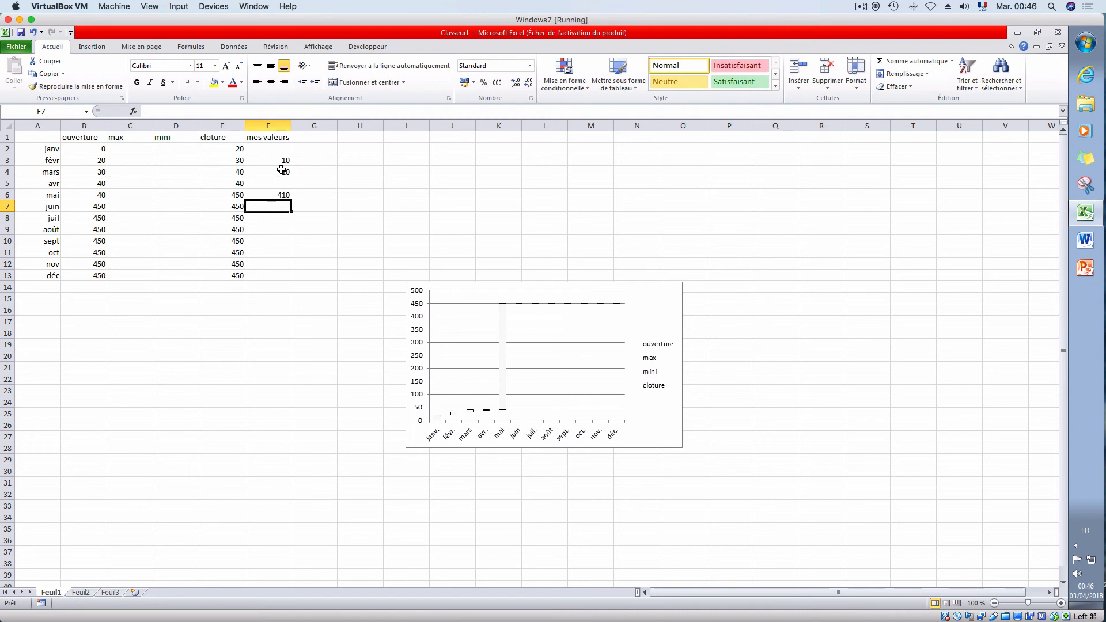
{"action": "left_click", "coordinate": [272, 184]}
{"action": "type", "text": "-20"}
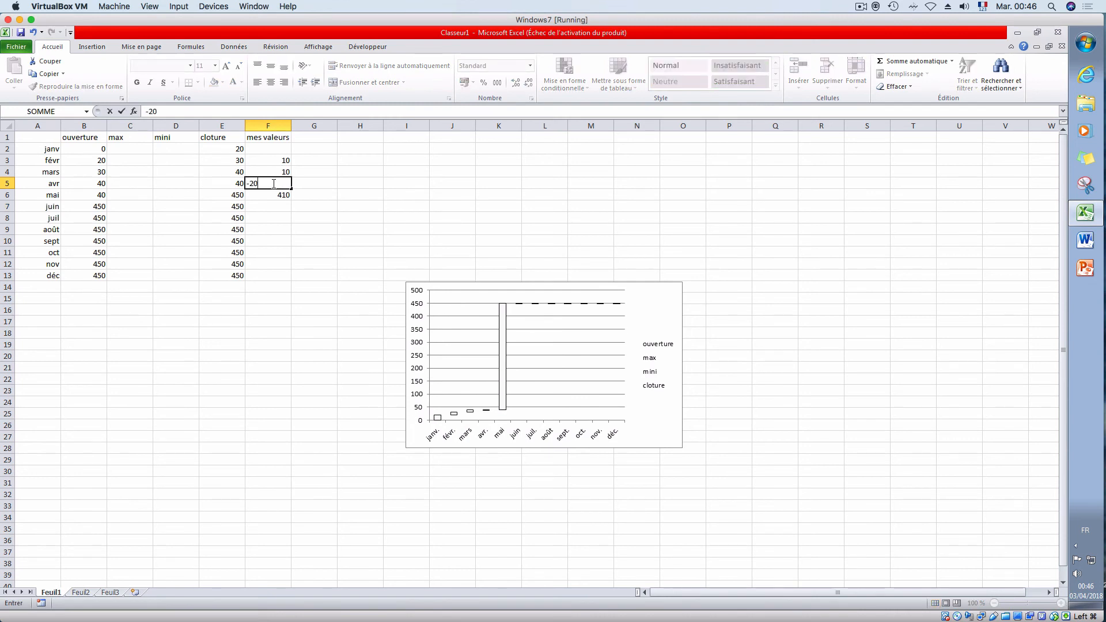
{"action": "key", "text": "Return"}
{"action": "type", "text": "30"}
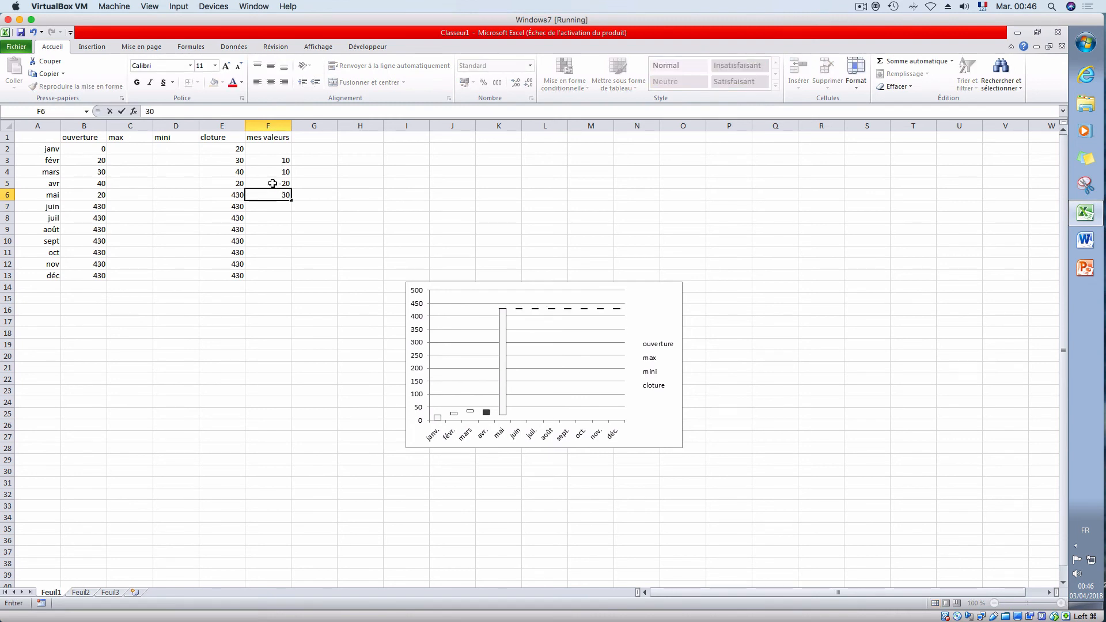
{"action": "key", "text": "Return"}
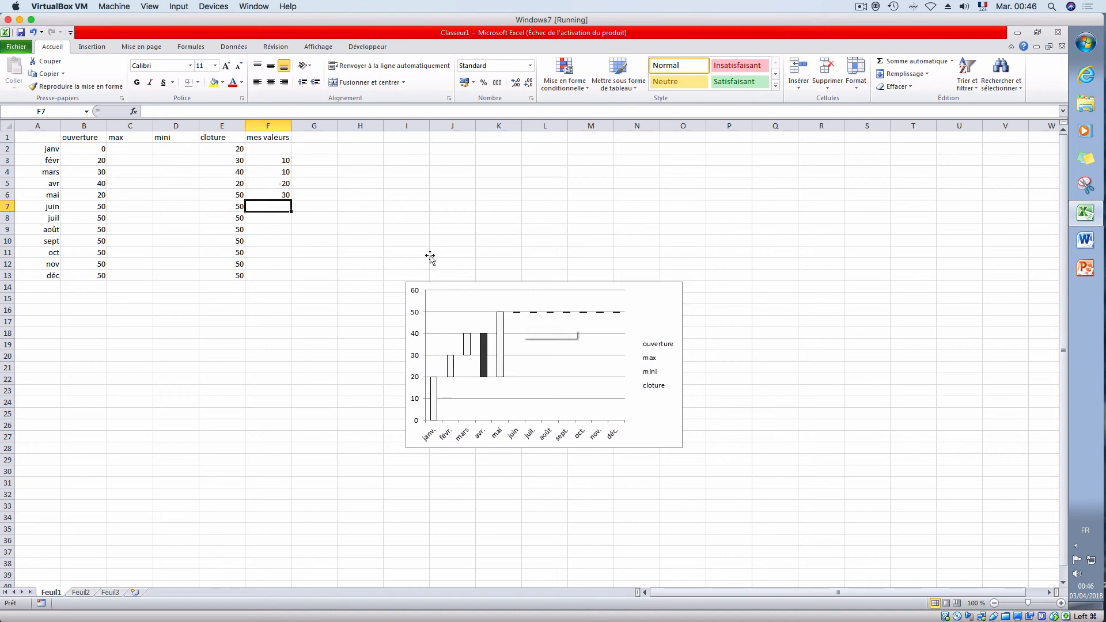
Step: Enter 5 in F7 and 6 in F8 under mes valeurs, and extend the series through F13
{"action": "type", "text": "5"}
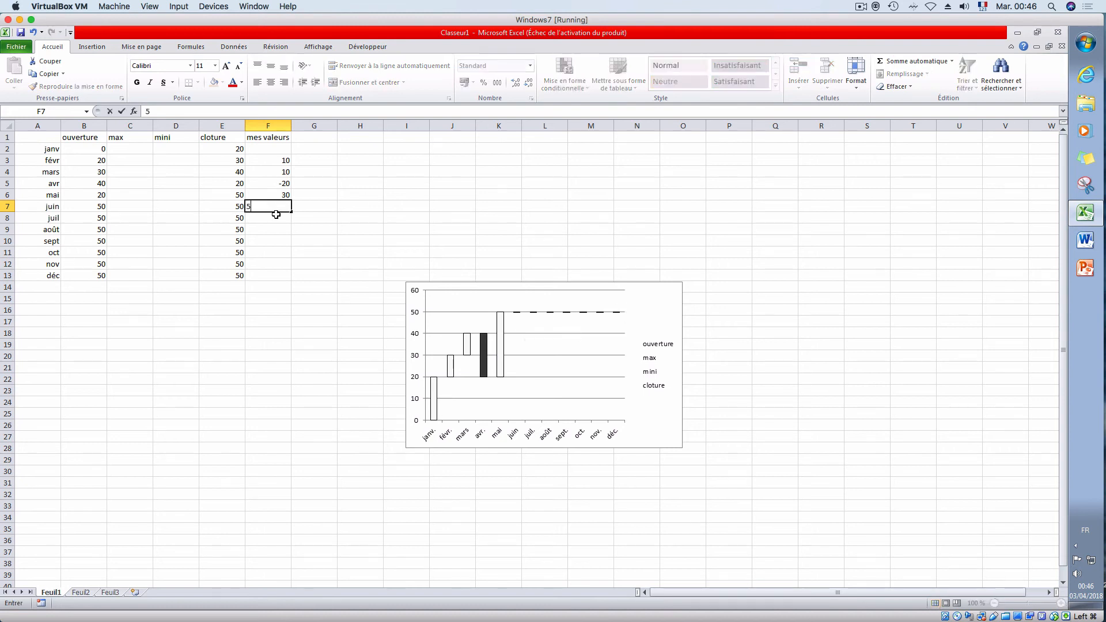
{"action": "key", "text": "Return"}
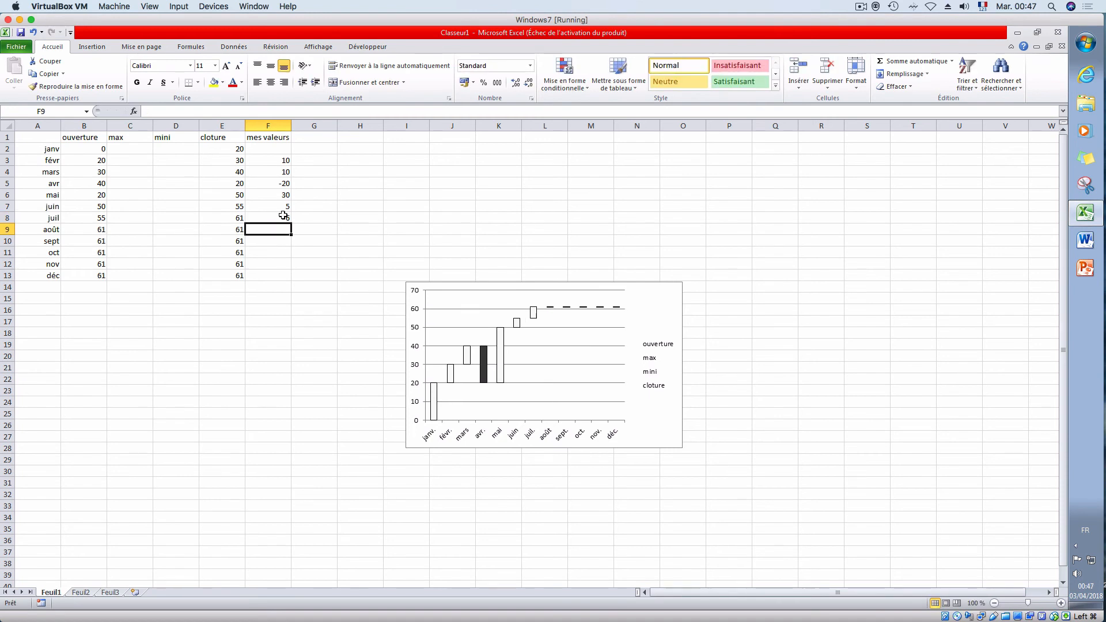
{"action": "left_click_drag", "start_coordinate": [285, 208], "coordinate": [291, 283]}
{"action": "left_click", "coordinate": [271, 345]}
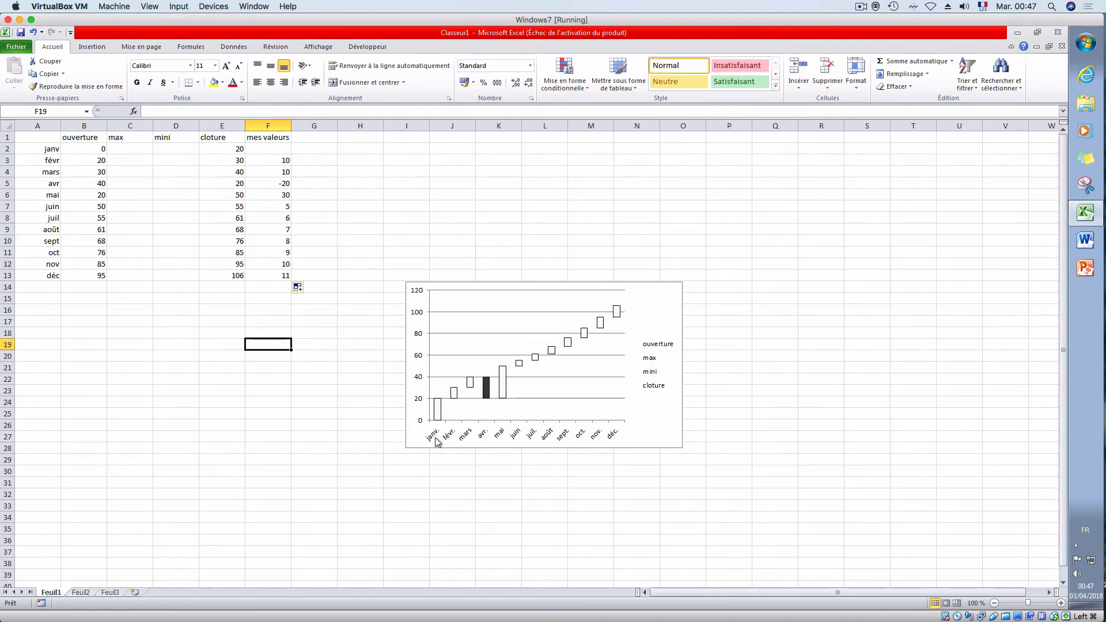
Step: Highlight January's cloture cell E2 with a yellow fill
{"action": "left_click", "coordinate": [91, 147]}
{"action": "left_click", "coordinate": [224, 150]}
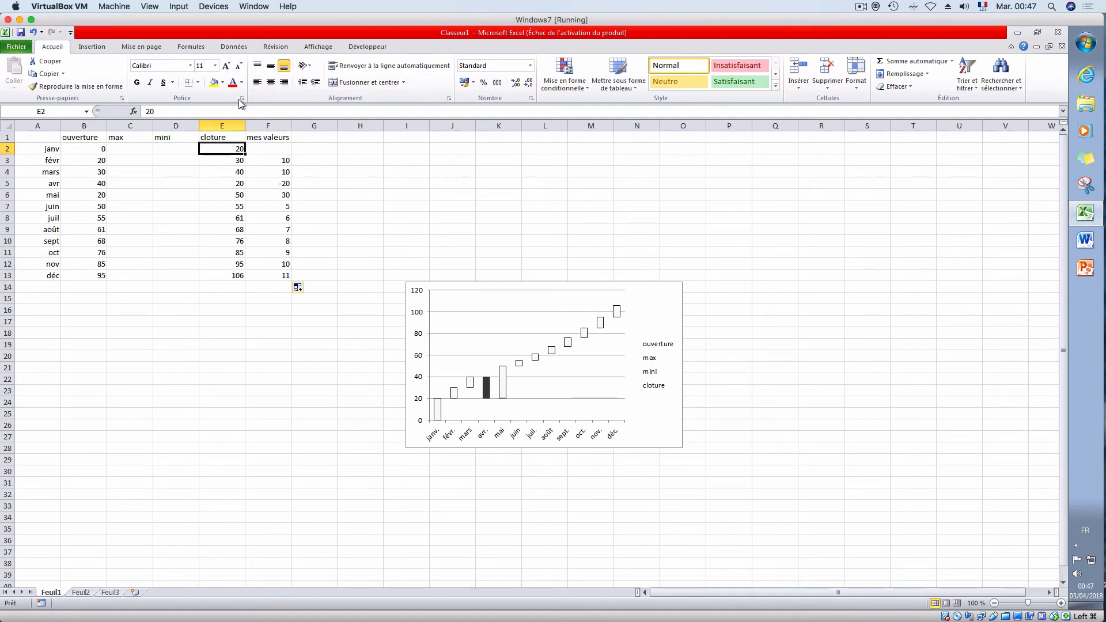
{"action": "left_click", "coordinate": [214, 83]}
{"action": "left_click", "coordinate": [274, 148]}
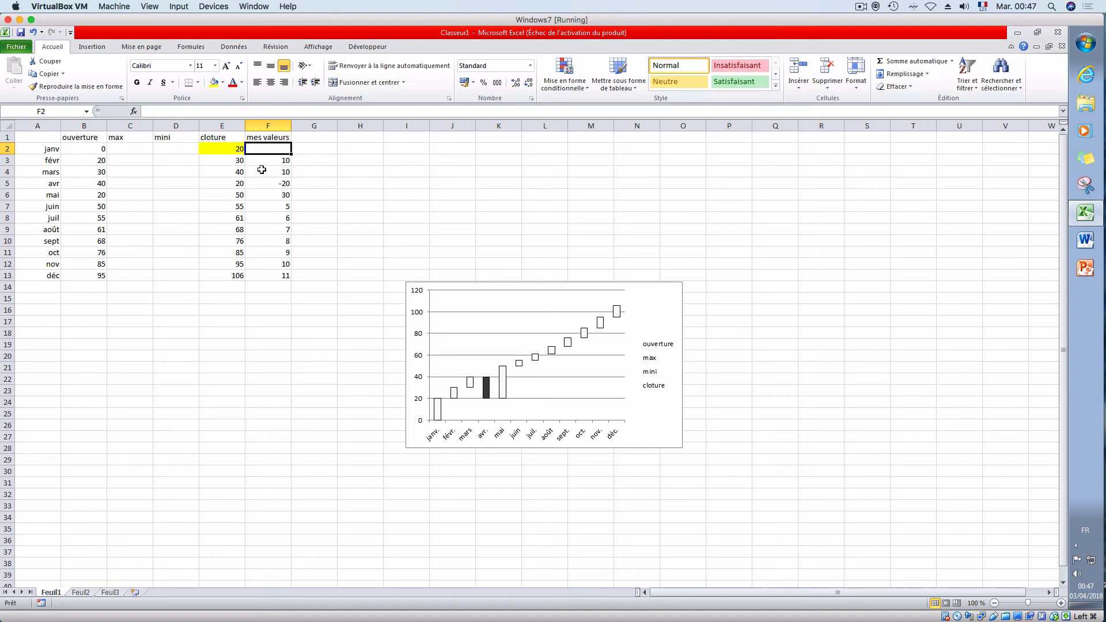
Step: Set January's cloture in E2 to the formula =F2 and enter 20 in F2
{"action": "left_click", "coordinate": [241, 161]}
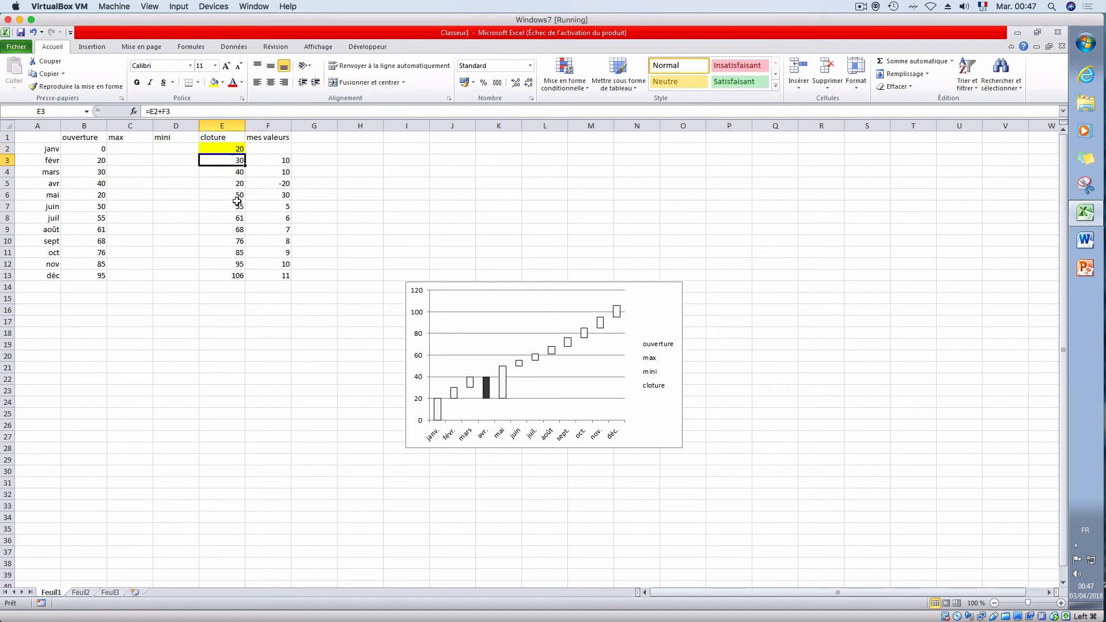
{"action": "left_click", "coordinate": [268, 157]}
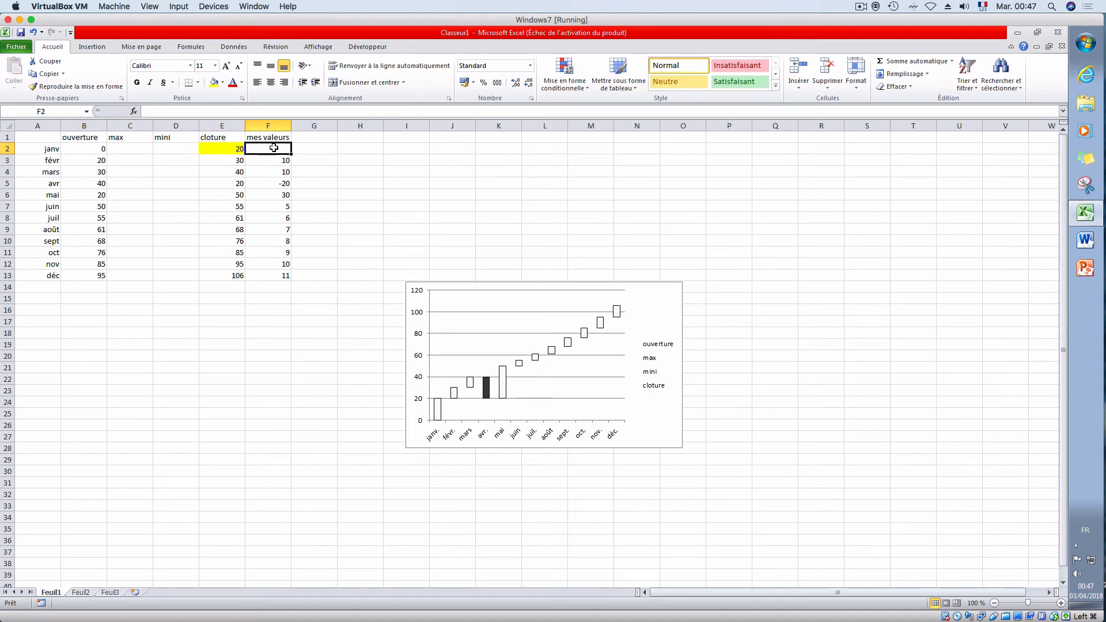
{"action": "left_click", "coordinate": [234, 149]}
{"action": "type", "text": "="}
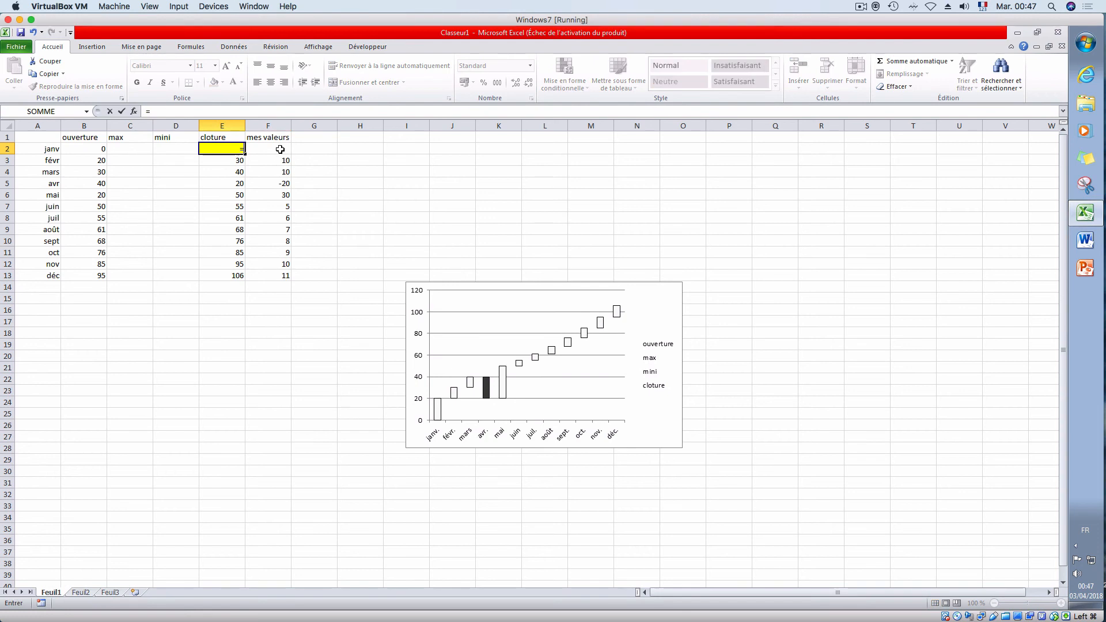
{"action": "left_click", "coordinate": [279, 149]}
{"action": "key", "text": "Return"}
{"action": "left_click", "coordinate": [280, 149]}
{"action": "type", "text": "20"}
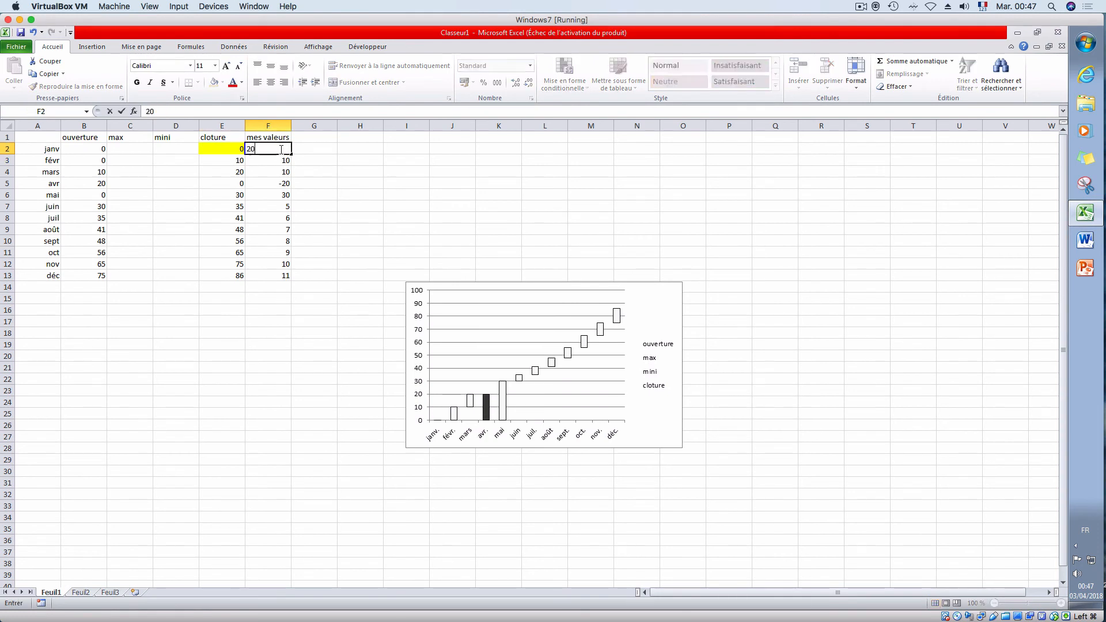
{"action": "key", "text": "Return"}
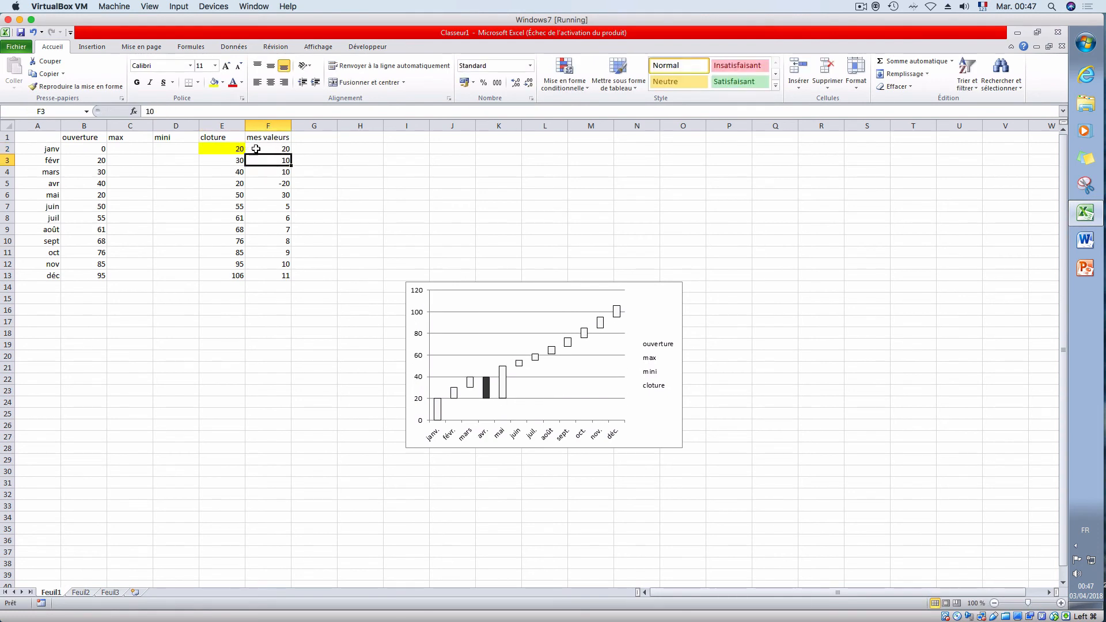
Step: Apply a yellow fill to the mes valeurs cells F2:F13 and remove the fill from E2
{"action": "left_click_drag", "start_coordinate": [276, 149], "coordinate": [277, 276]}
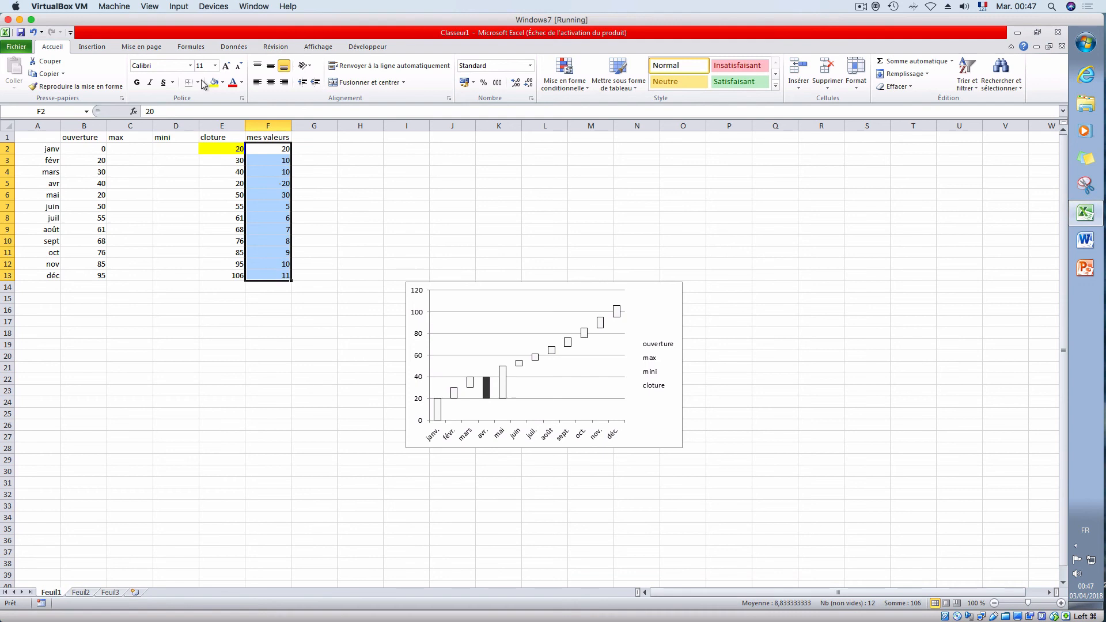
{"action": "left_click", "coordinate": [214, 82]}
{"action": "left_click", "coordinate": [221, 148]}
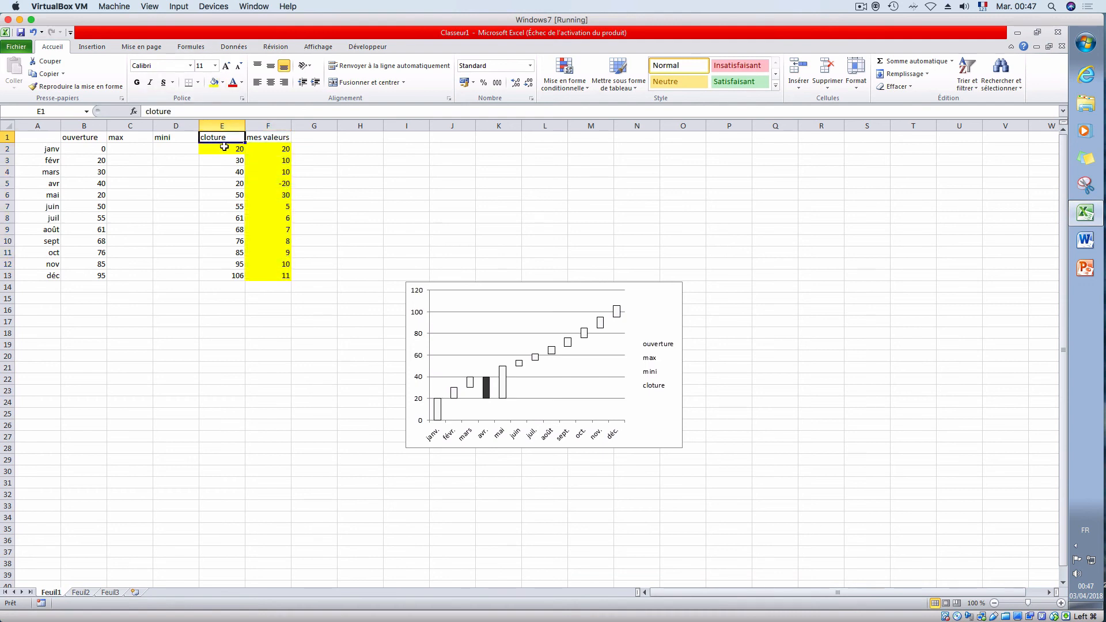
{"action": "left_click", "coordinate": [223, 83]}
{"action": "left_click", "coordinate": [255, 179]}
{"action": "left_click", "coordinate": [406, 194]}
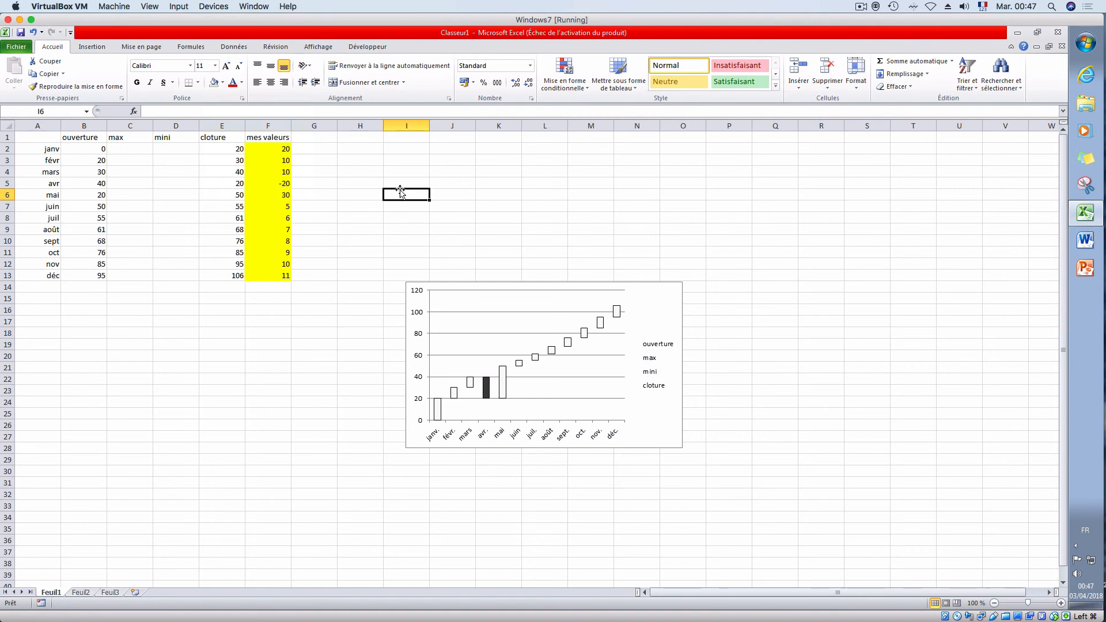
Step: Enter 5 as January's max value in C2 and 15 as its mini value in D2
{"action": "left_click", "coordinate": [140, 149]}
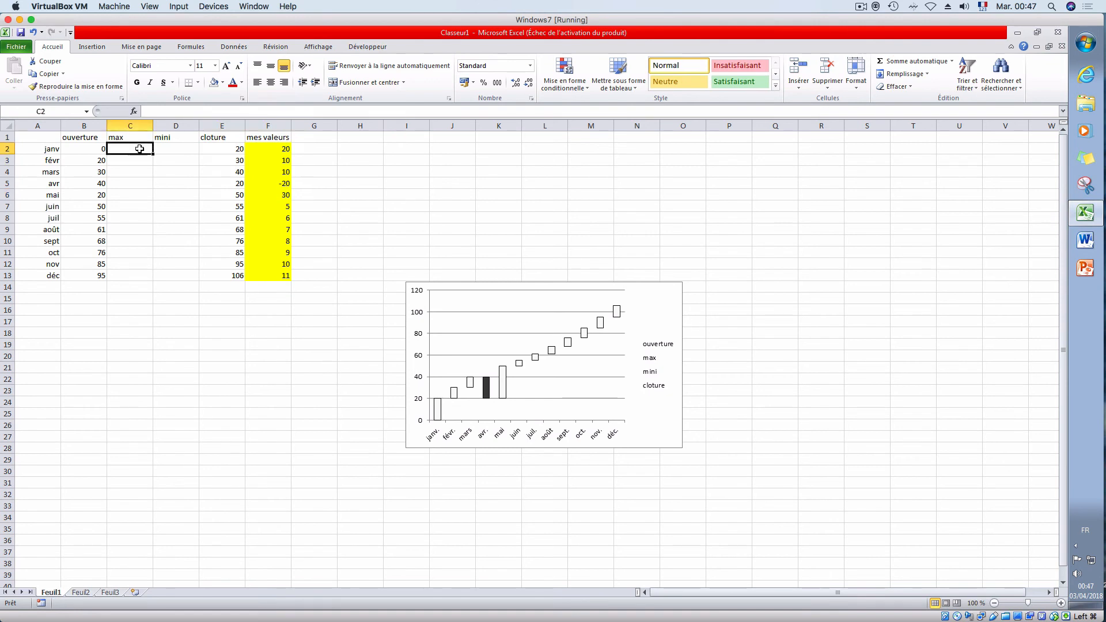
{"action": "type", "text": "5"}
{"action": "key", "text": "Return"}
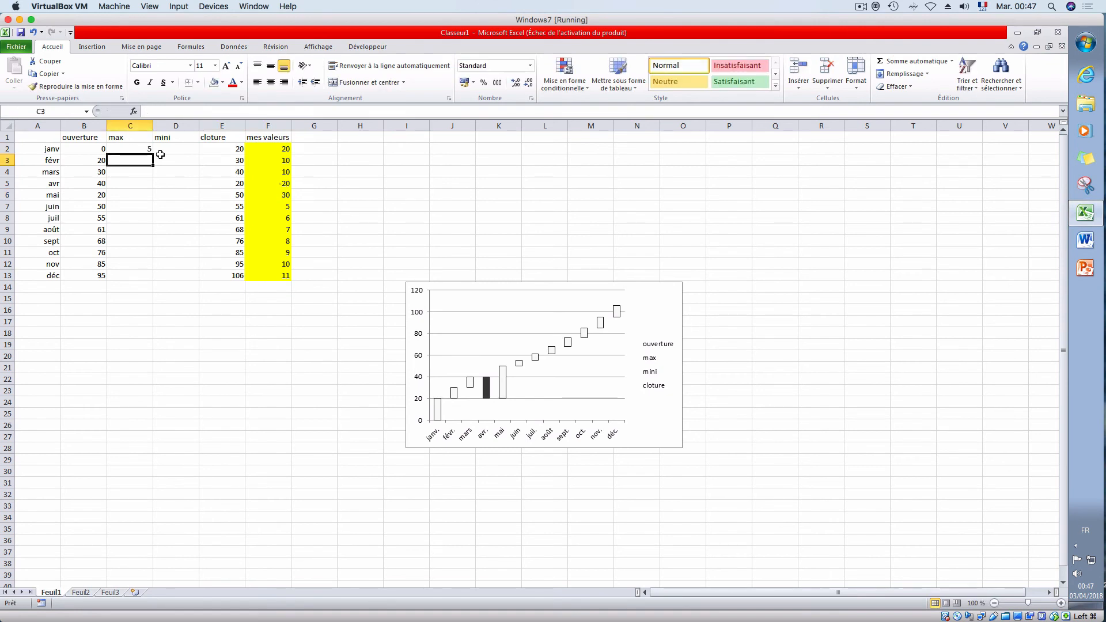
{"action": "left_click", "coordinate": [164, 149]}
{"action": "type", "text": "15"}
{"action": "key", "text": "Return"}
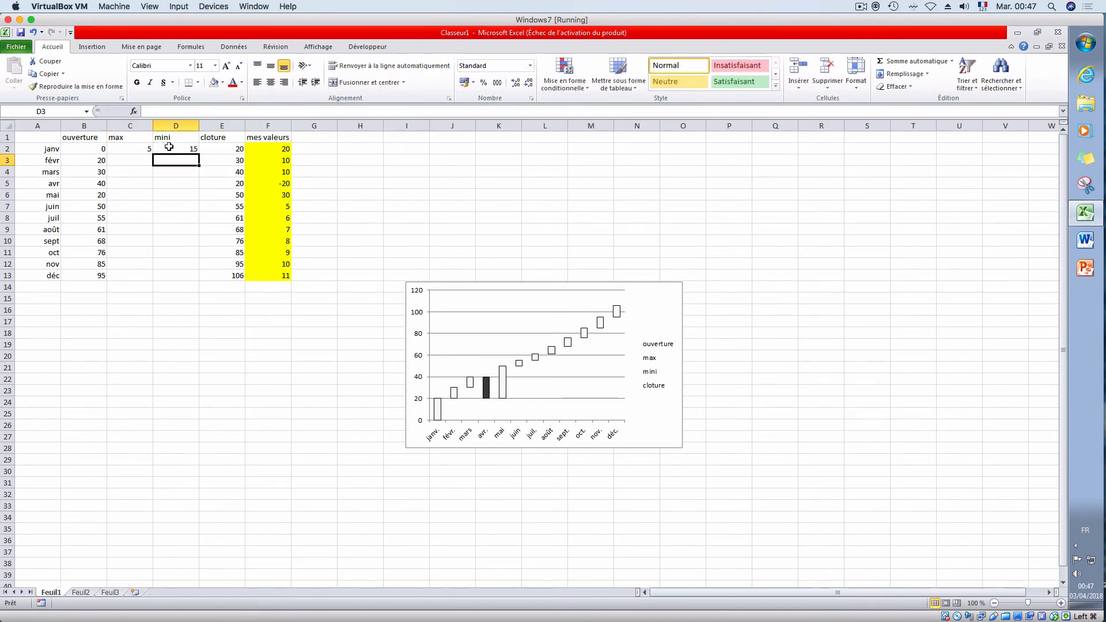
Step: Clear January's max and mini values in C2:D2
{"action": "left_click_drag", "start_coordinate": [133, 148], "coordinate": [169, 149]}
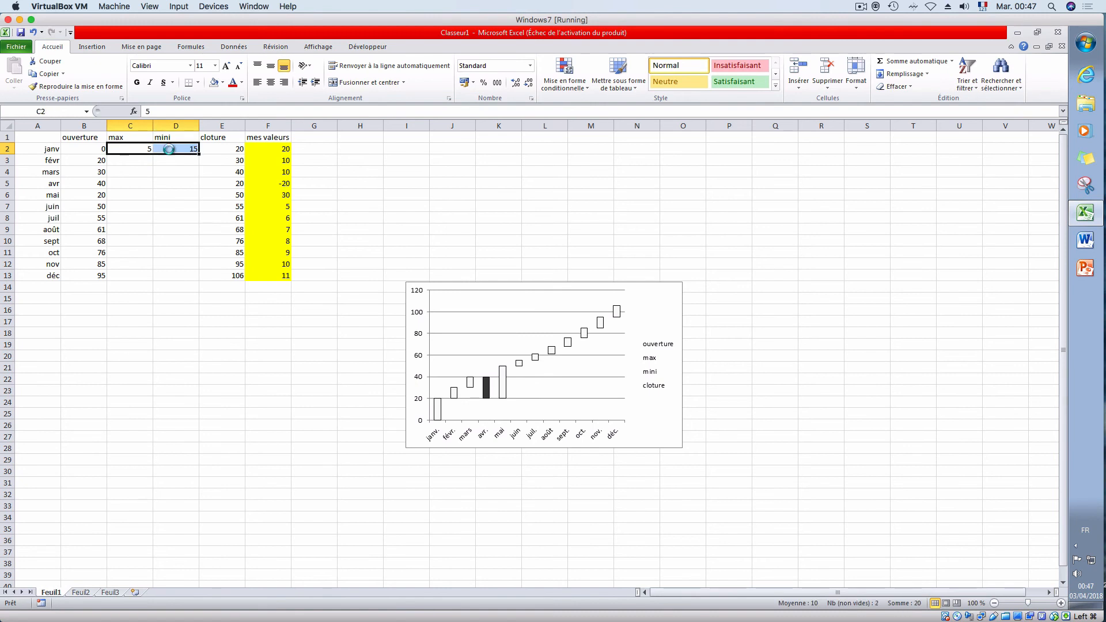
{"action": "key", "text": "Delete"}
{"action": "left_click", "coordinate": [173, 159]}
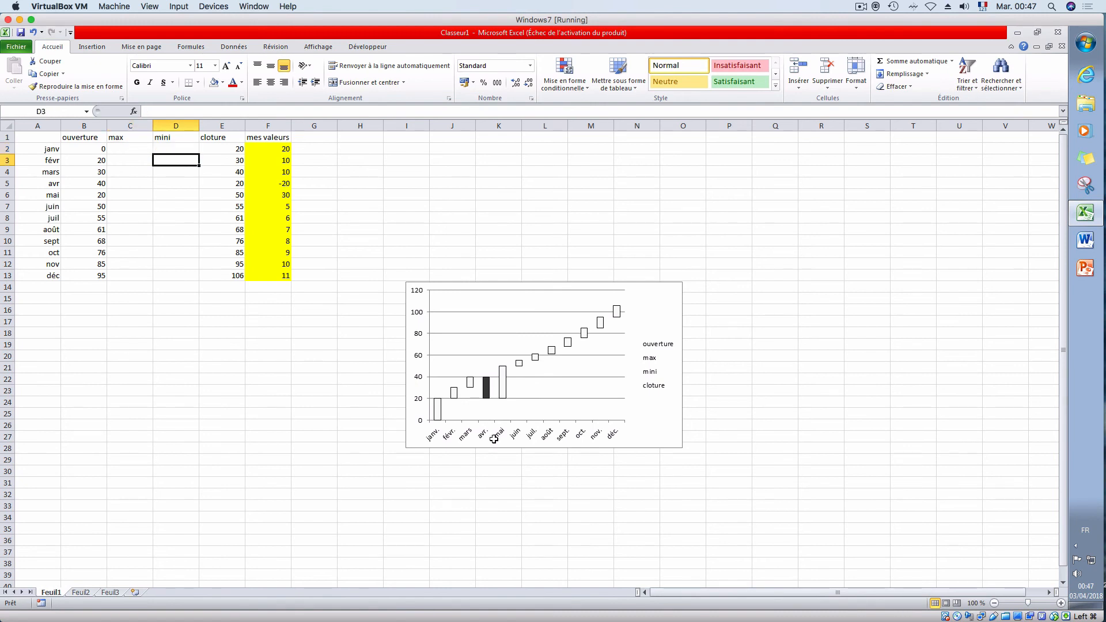
Step: Set January's mes valeurs amount in F2 to 50
{"action": "left_click", "coordinate": [241, 149]}
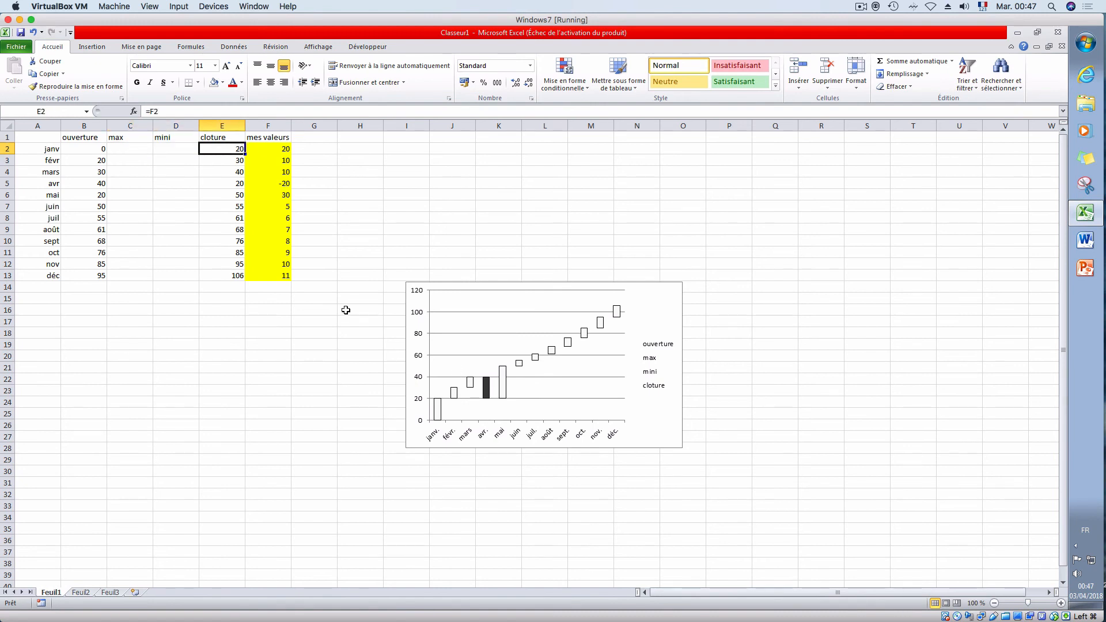
{"action": "left_click", "coordinate": [274, 149]}
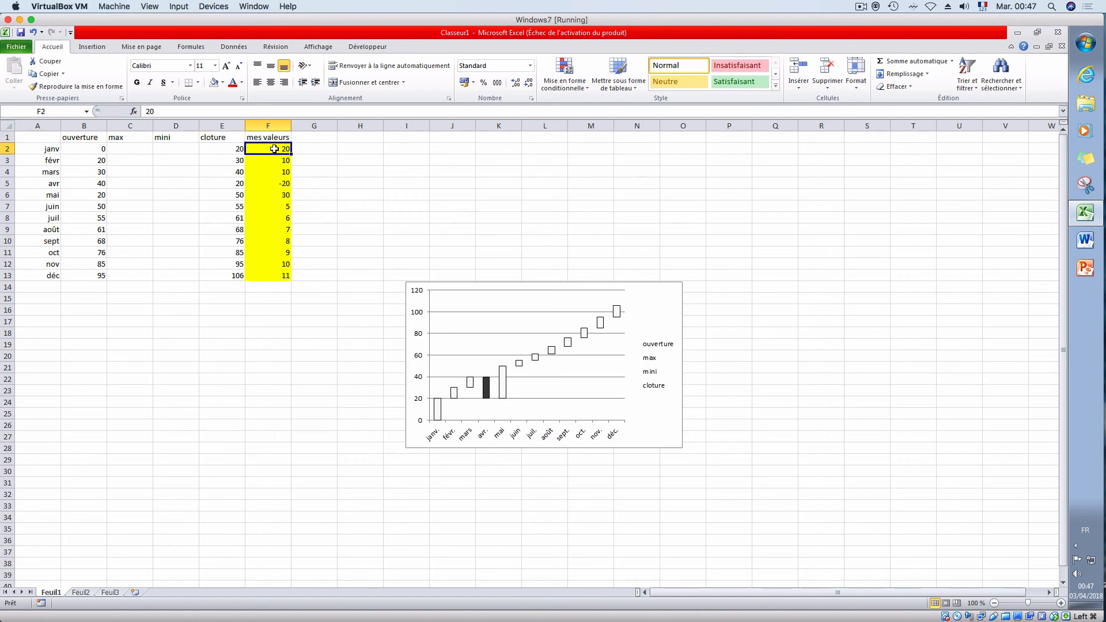
{"action": "type", "text": "50"}
{"action": "key", "text": "Return"}
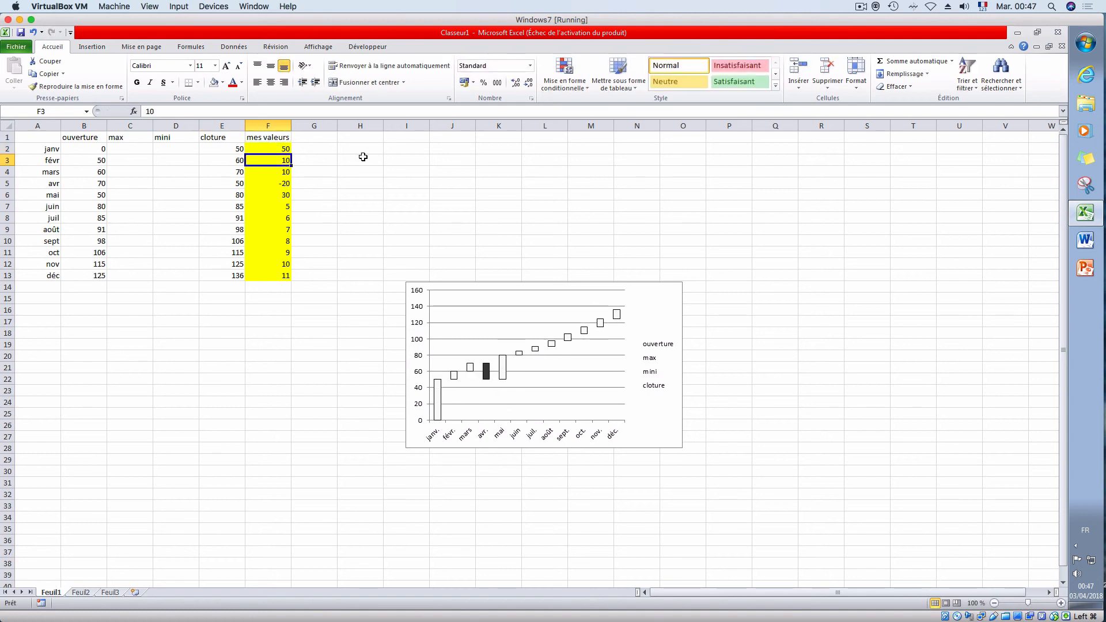
{"action": "left_click", "coordinate": [350, 286]}
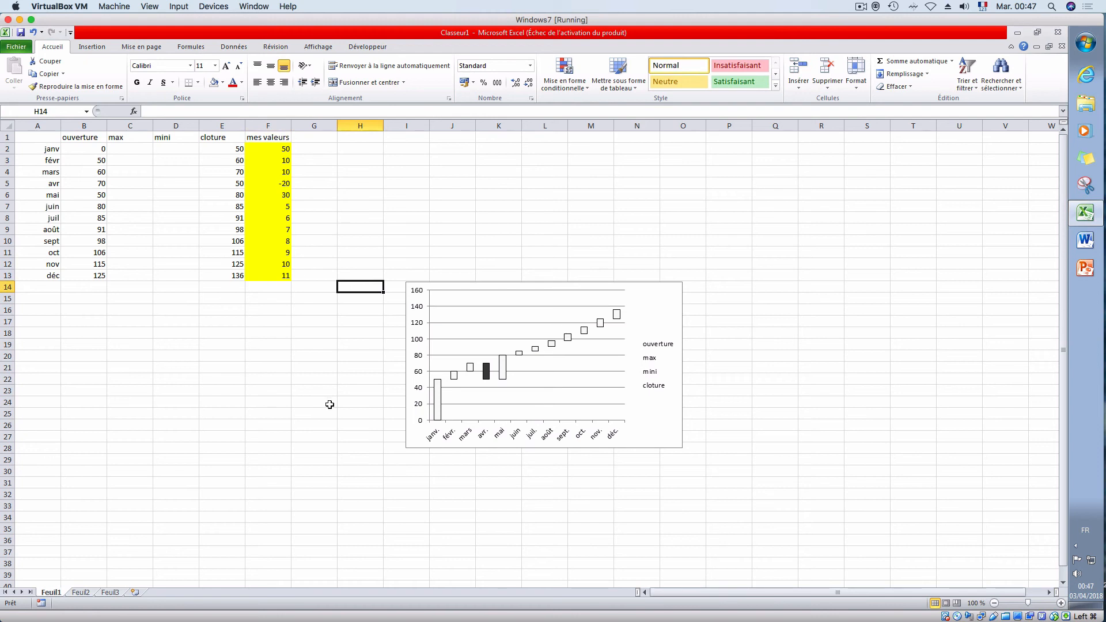
Step: Fill March's value of 10 in F4 down to the April and May cells F5:F6
{"action": "left_click", "coordinate": [276, 172]}
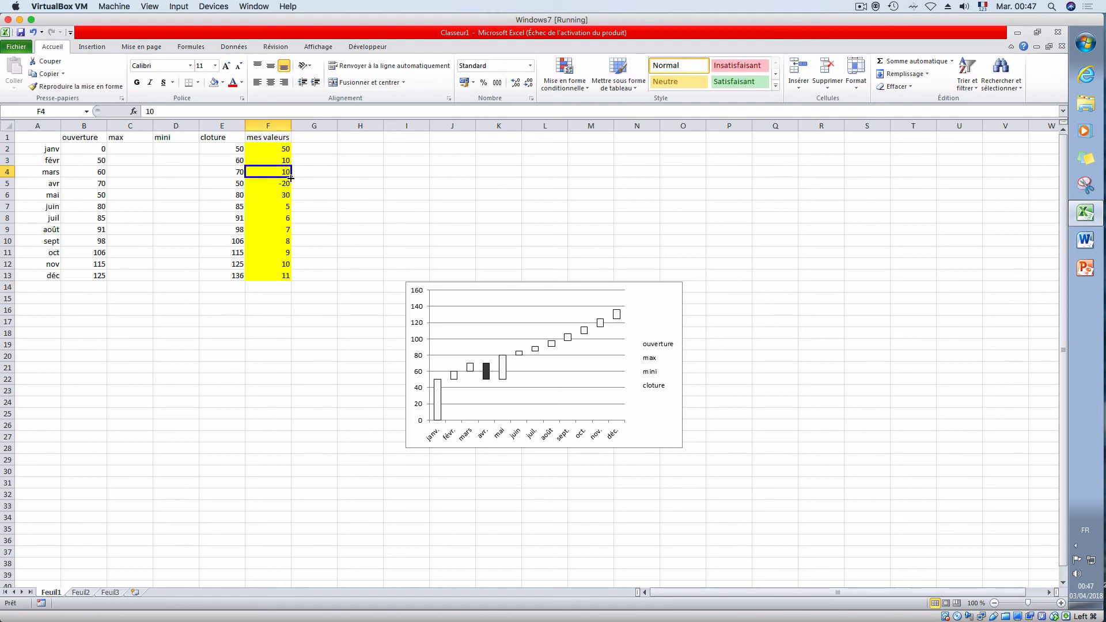
{"action": "left_click_drag", "start_coordinate": [291, 177], "coordinate": [293, 199]}
{"action": "left_click", "coordinate": [380, 217]}
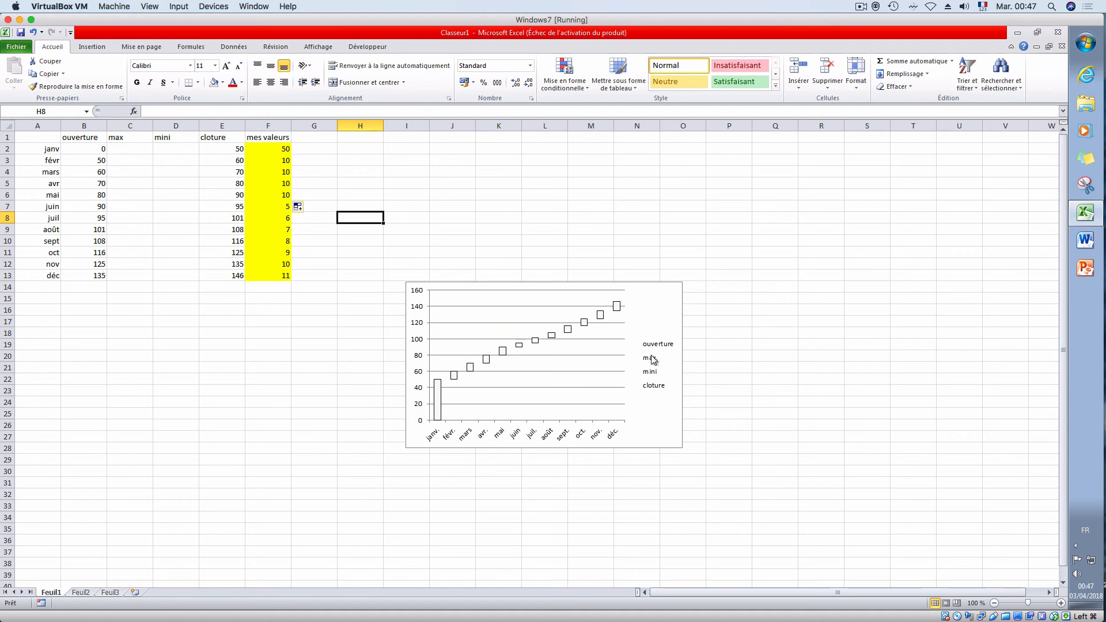
Step: Move the chart to just below the table, starting around column F, row 15
{"action": "left_click", "coordinate": [625, 346]}
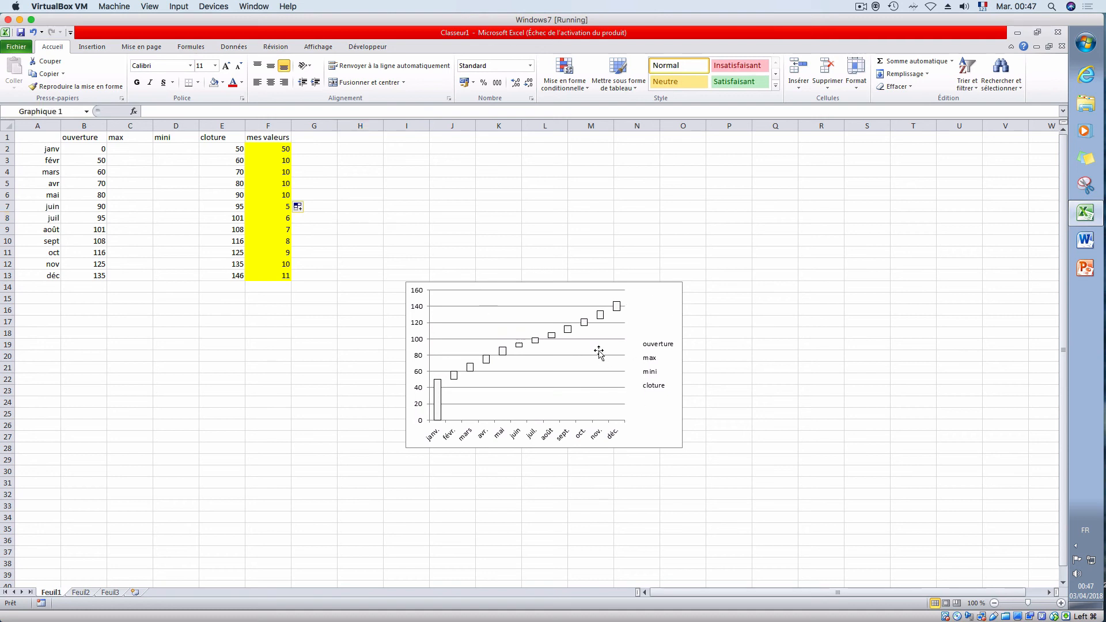
{"action": "left_click_drag", "start_coordinate": [500, 315], "coordinate": [357, 331]}
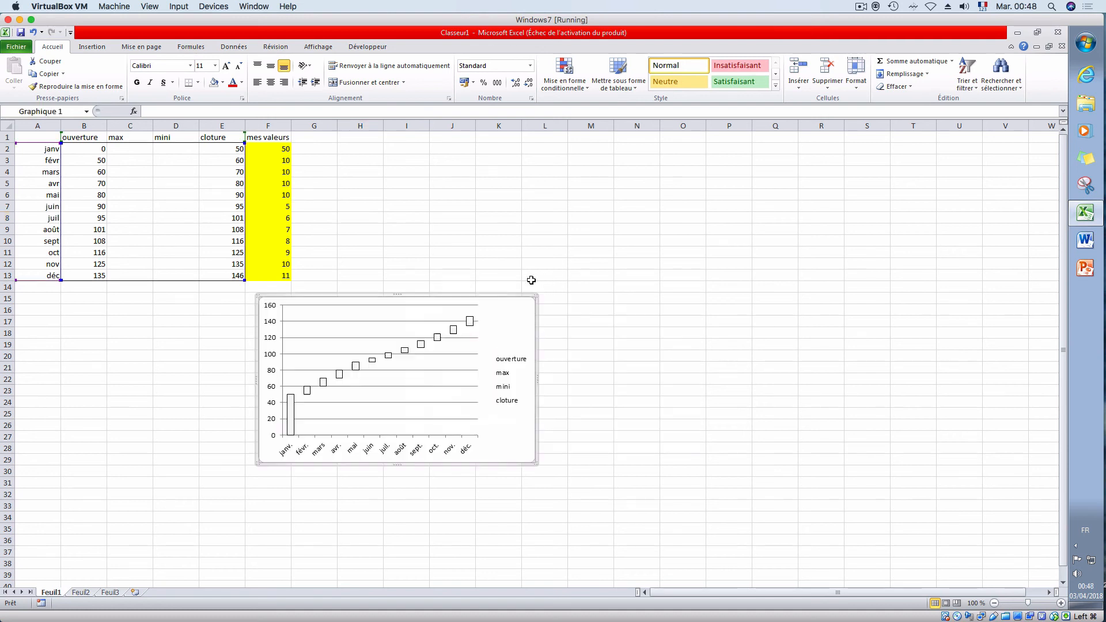
{"action": "left_click", "coordinate": [591, 414]}
Step: Delete the legend and the horizontal gridlines from the chart
{"action": "left_click", "coordinate": [504, 404]}
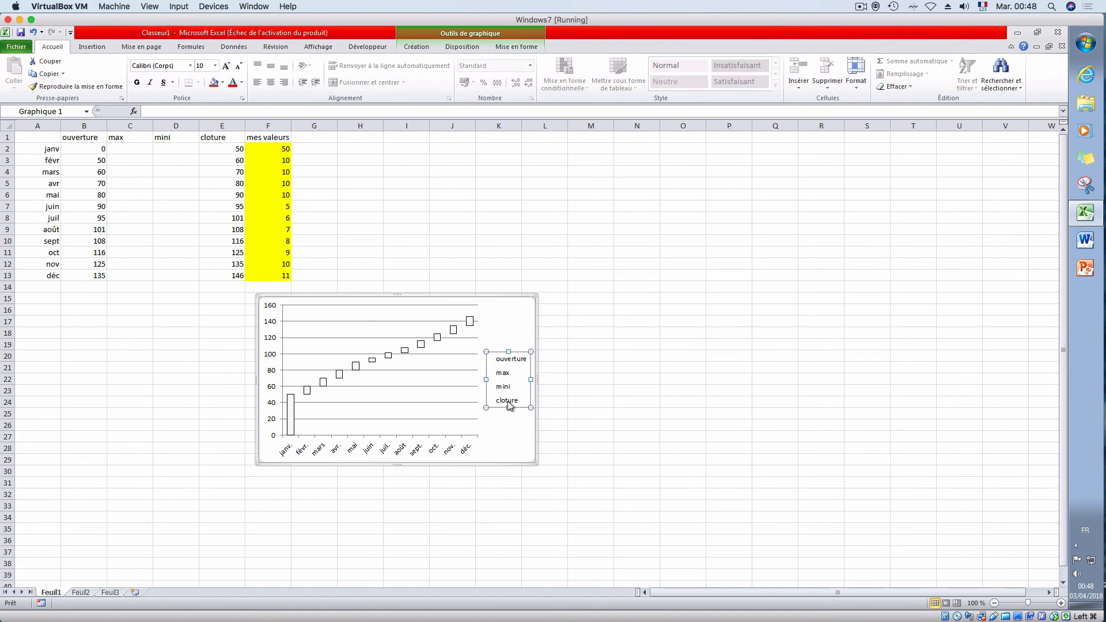
{"action": "key", "text": "Delete"}
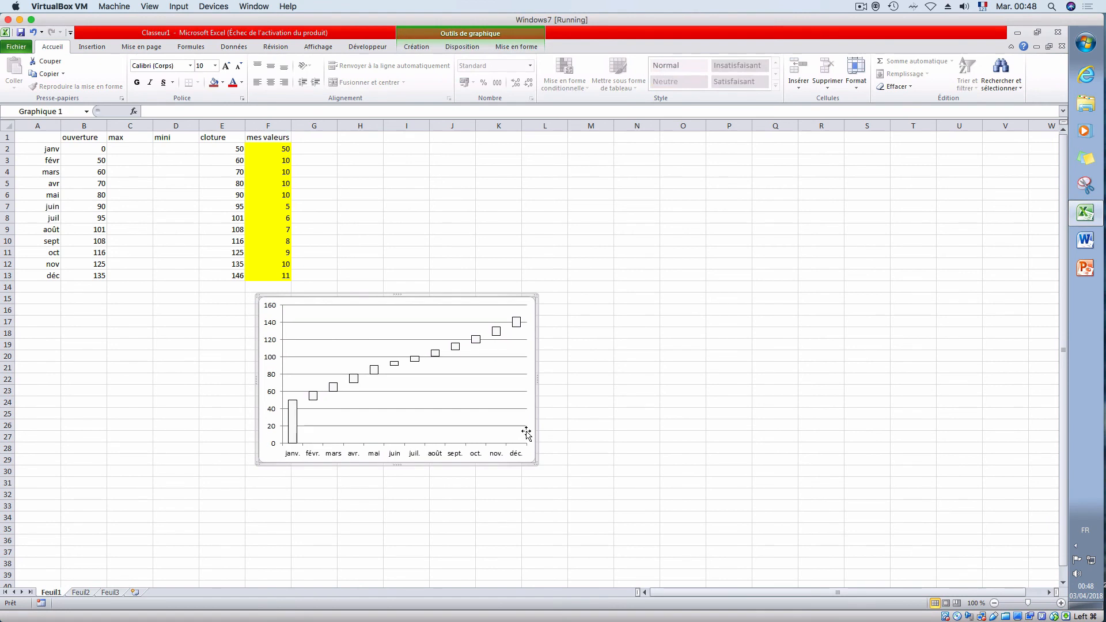
{"action": "left_click", "coordinate": [494, 426]}
{"action": "key", "text": "Delete"}
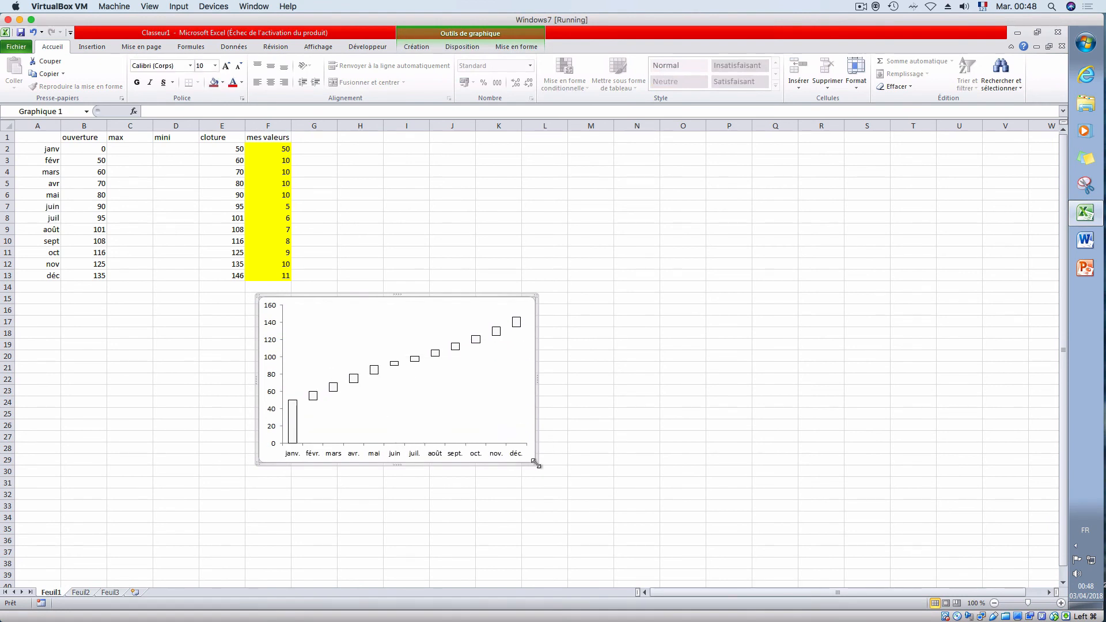
Step: Enlarge the chart to about 16.4 by 11 cm and lower the plot area's upper edge to make room for a title
{"action": "left_click_drag", "start_coordinate": [536, 463], "coordinate": [617, 534]}
{"action": "left_click", "coordinate": [423, 333]}
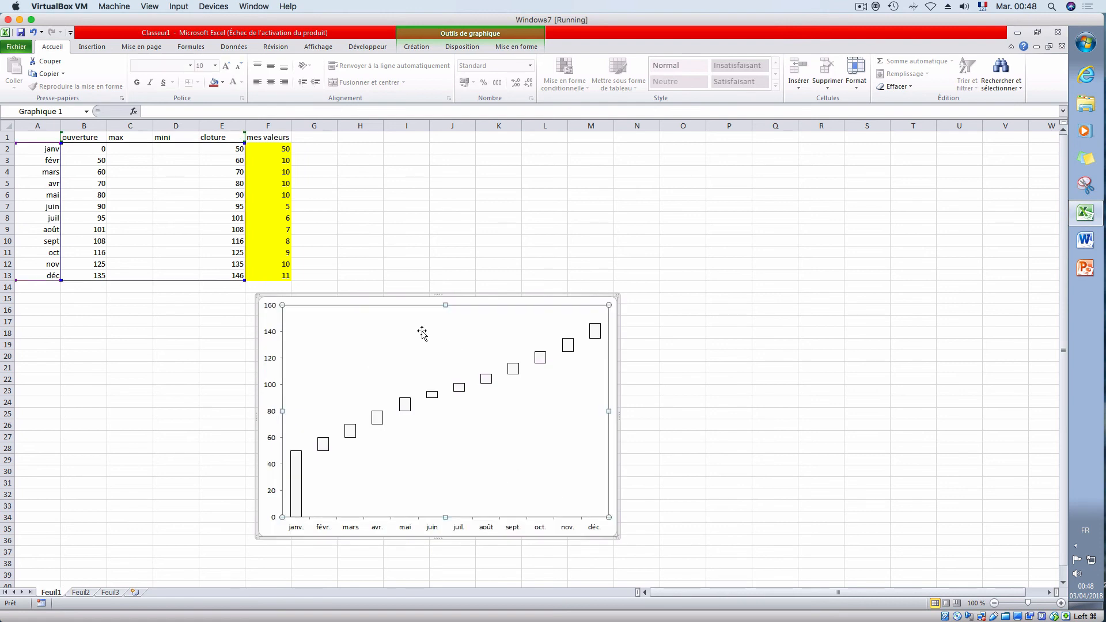
{"action": "left_click_drag", "start_coordinate": [446, 305], "coordinate": [446, 330]}
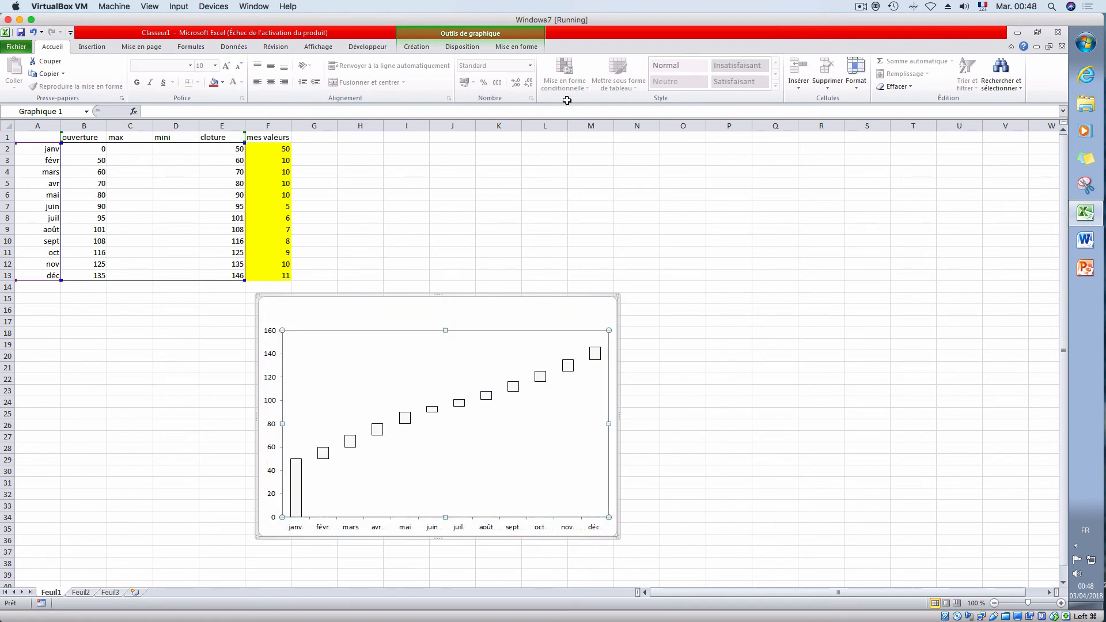
Step: Add a title above the chart's plot area reading "Histogramme CUMULE"
{"action": "left_click", "coordinate": [412, 47]}
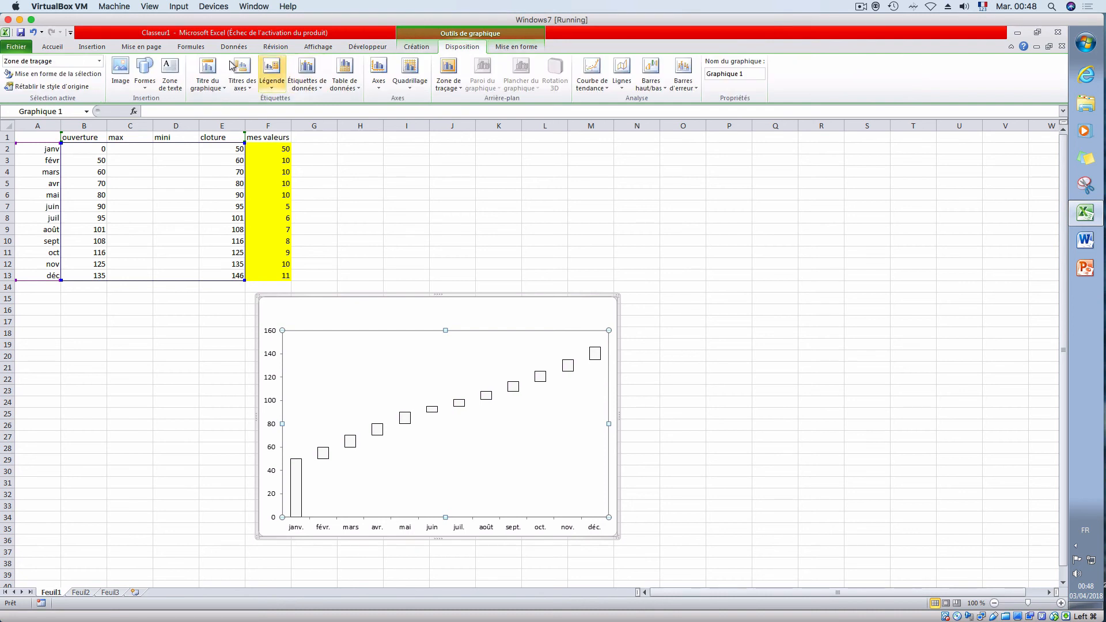
{"action": "left_click", "coordinate": [208, 81]}
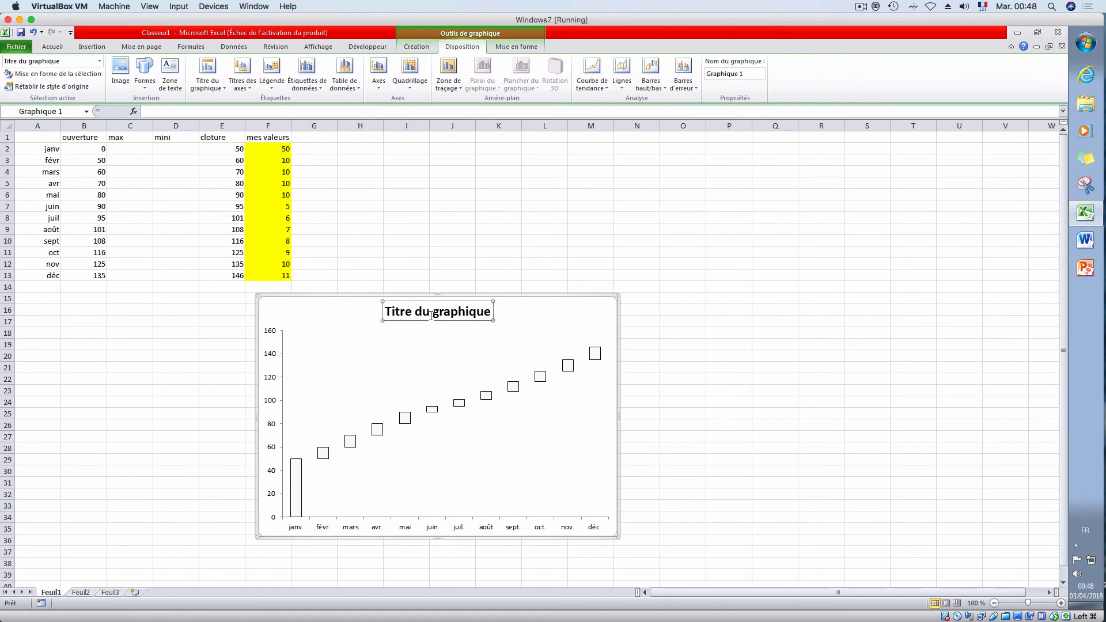
{"action": "triple_click", "coordinate": [433, 318]}
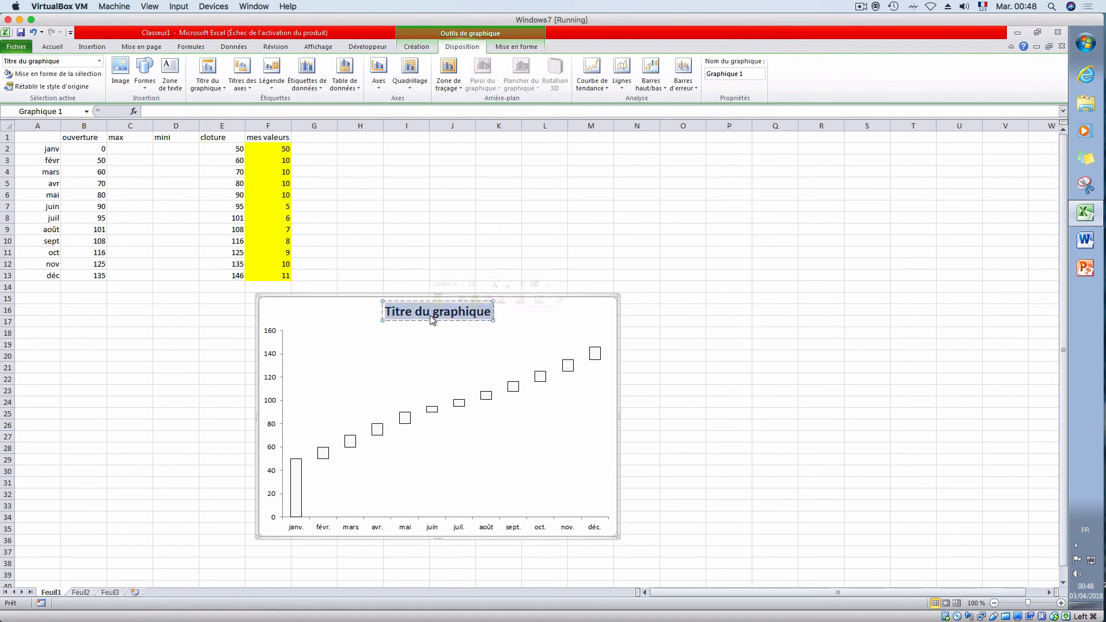
{"action": "type", "text": "Histo"}
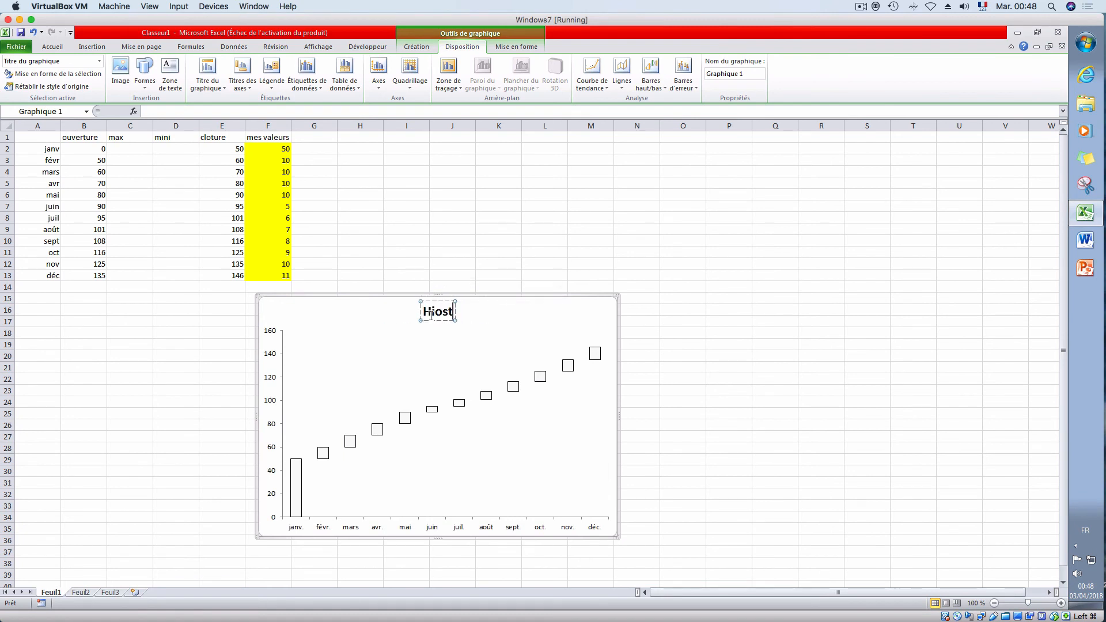
{"action": "type", "text": "gr"}
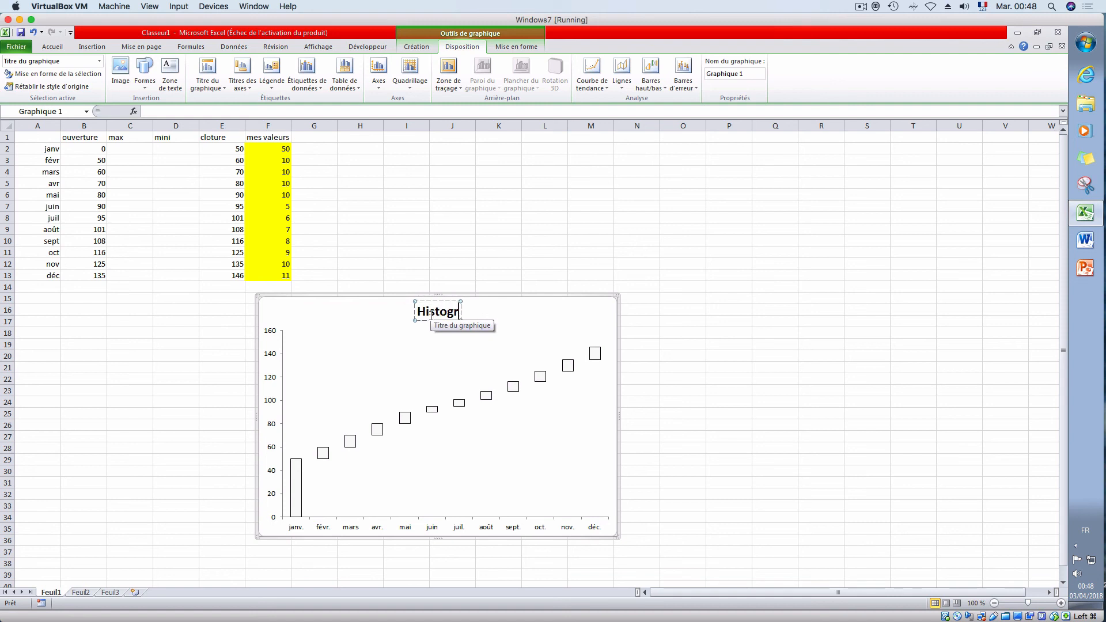
{"action": "type", "text": "amme"}
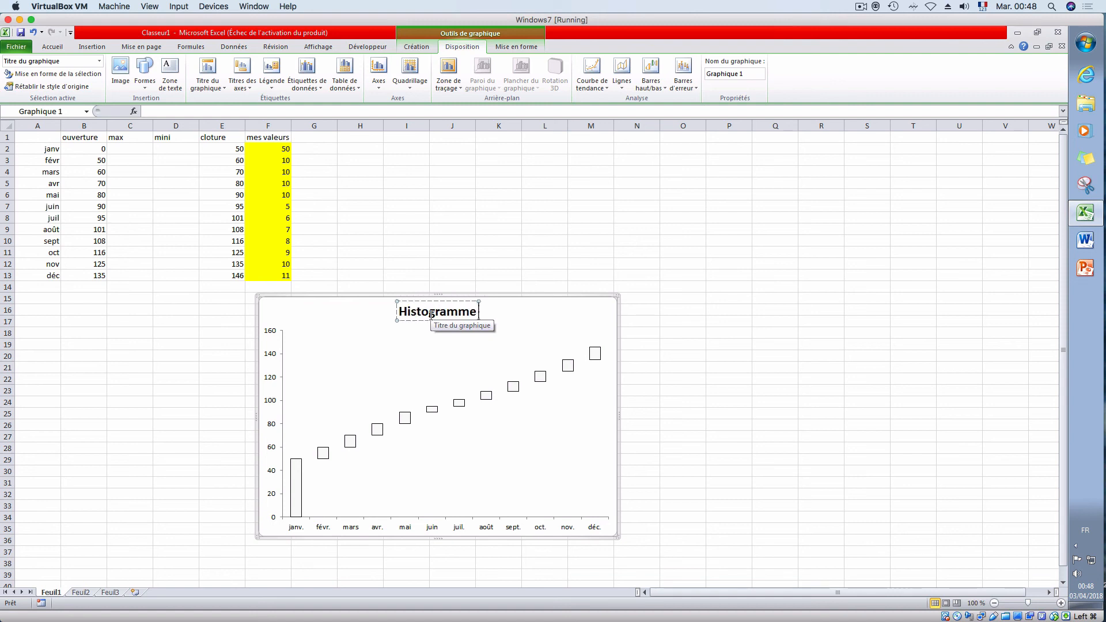
{"action": "type", "text": " CU"}
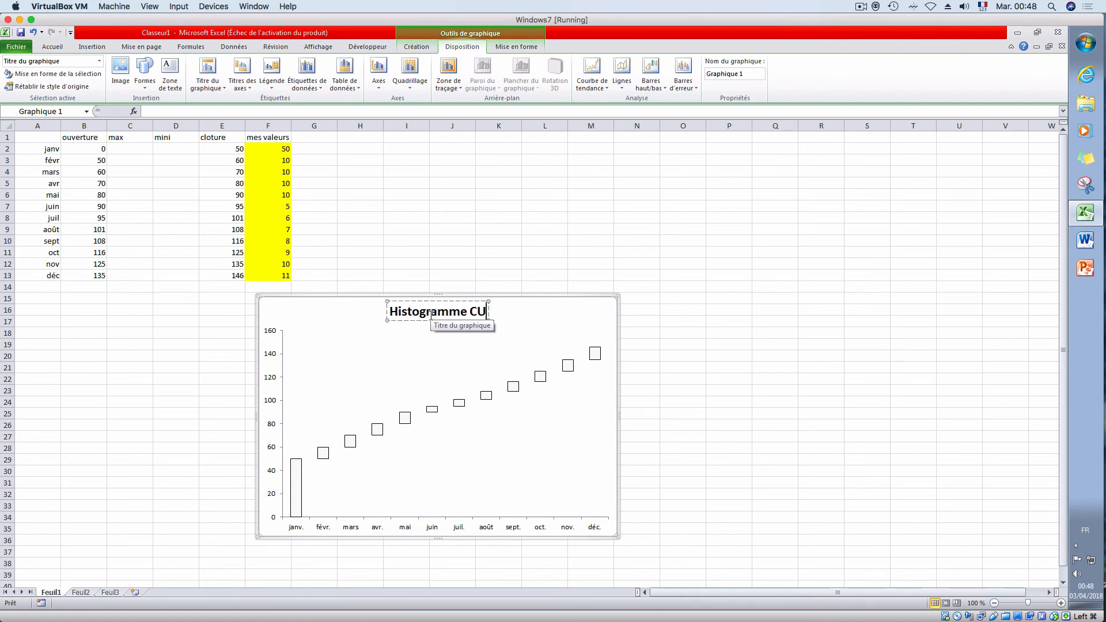
{"action": "type", "text": "MULE"}
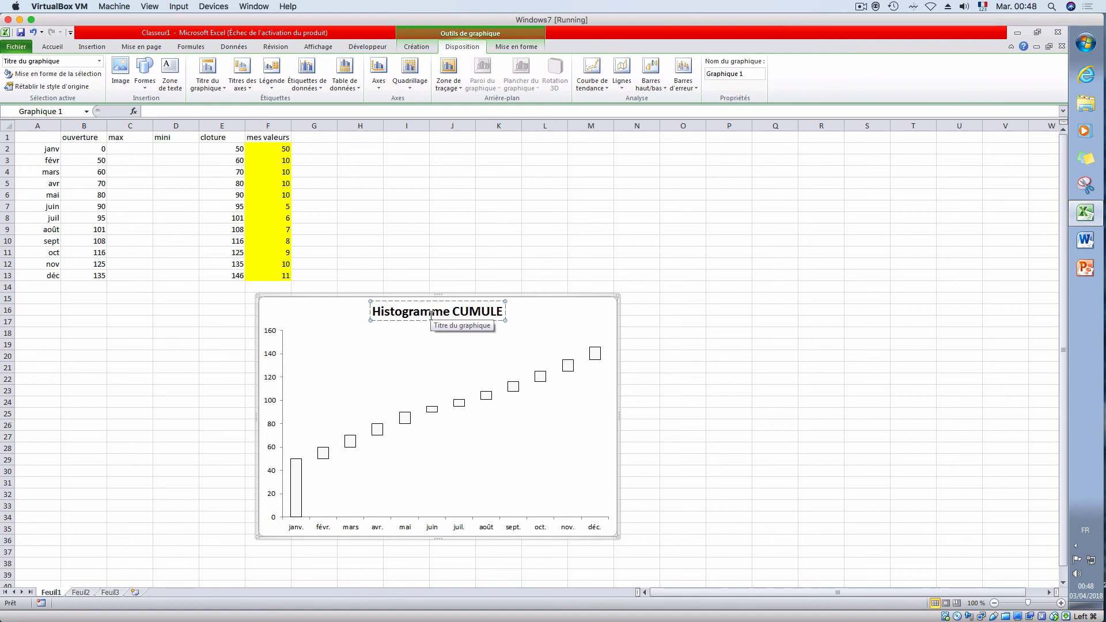
{"action": "left_click", "coordinate": [781, 340]}
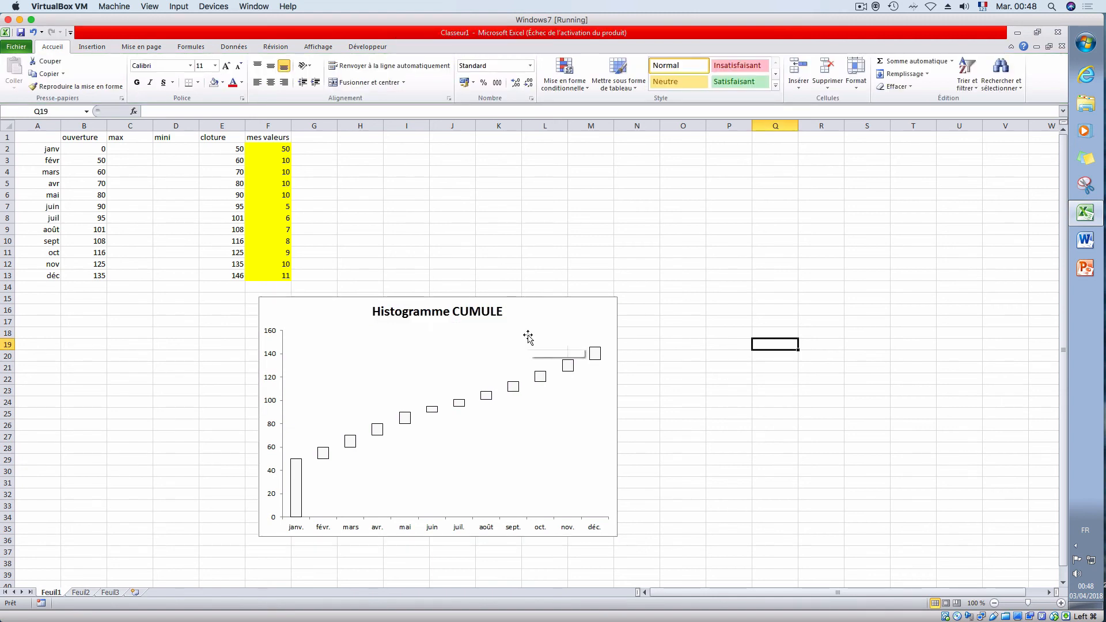
{"action": "left_click", "coordinate": [525, 353]}
{"action": "left_click", "coordinate": [747, 357]}
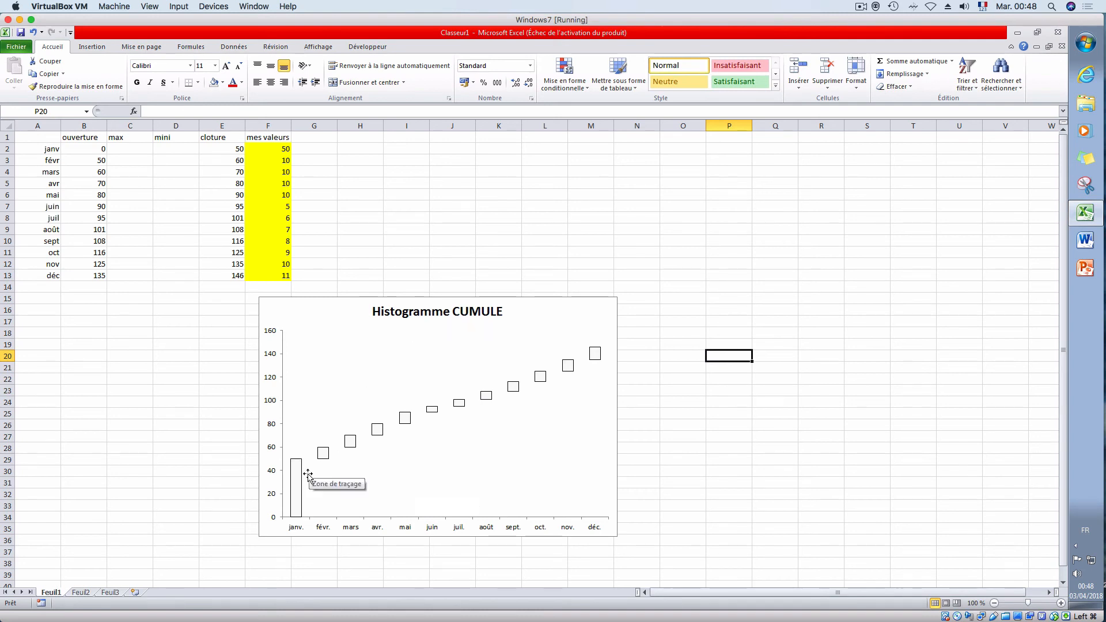
Step: Remove the outline from the chart's up bars
{"action": "left_click", "coordinate": [300, 492]}
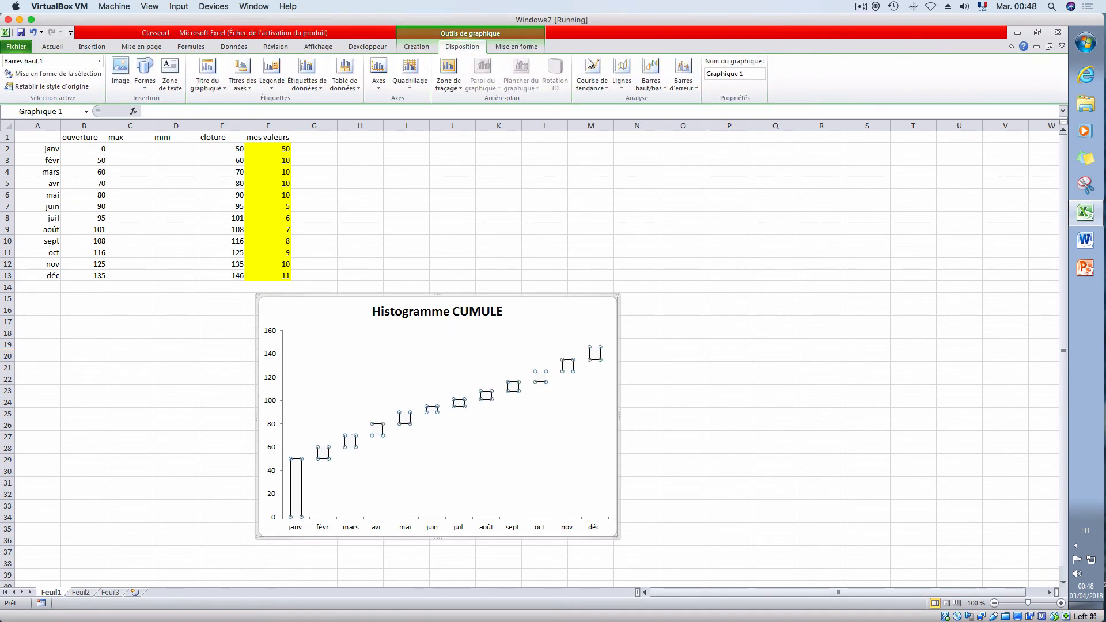
{"action": "left_click", "coordinate": [430, 51]}
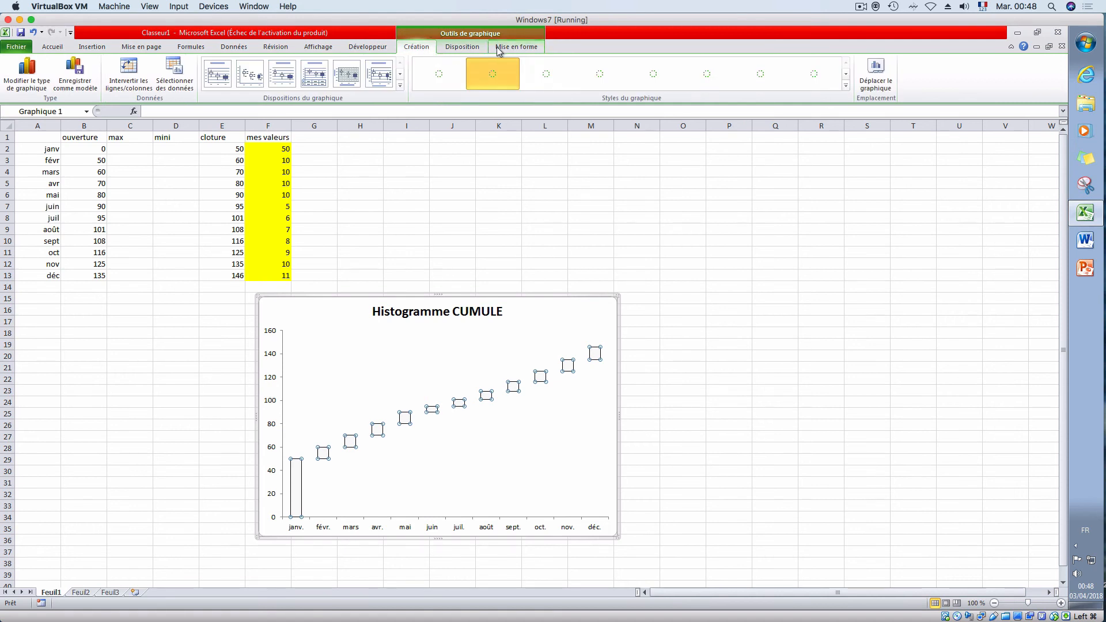
{"action": "left_click", "coordinate": [517, 48]}
{"action": "left_click", "coordinate": [385, 74]}
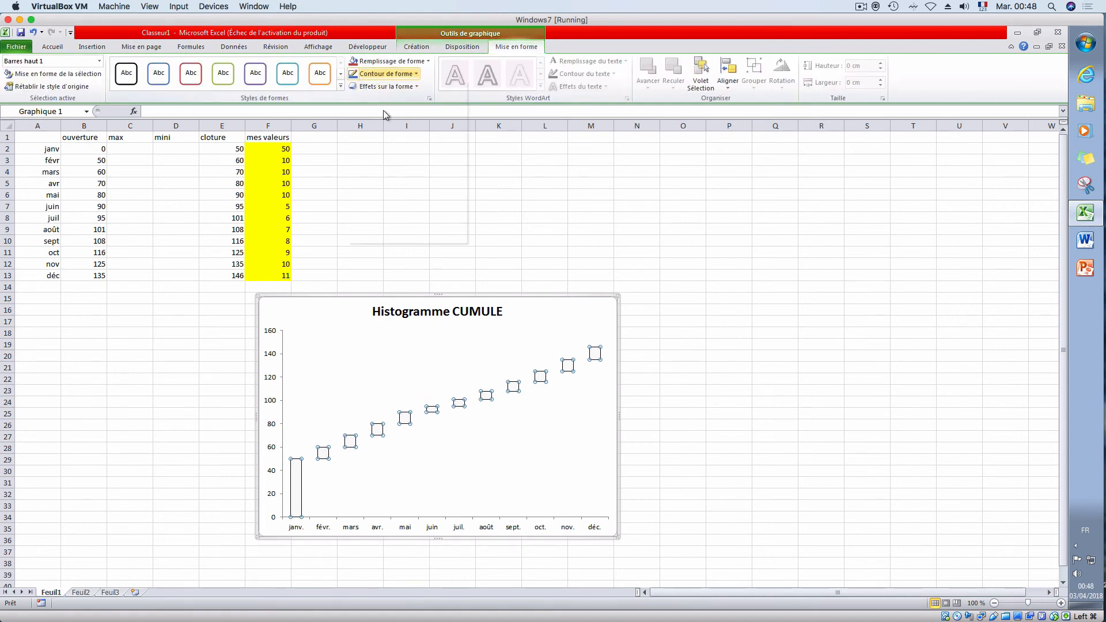
{"action": "left_click", "coordinate": [385, 183]}
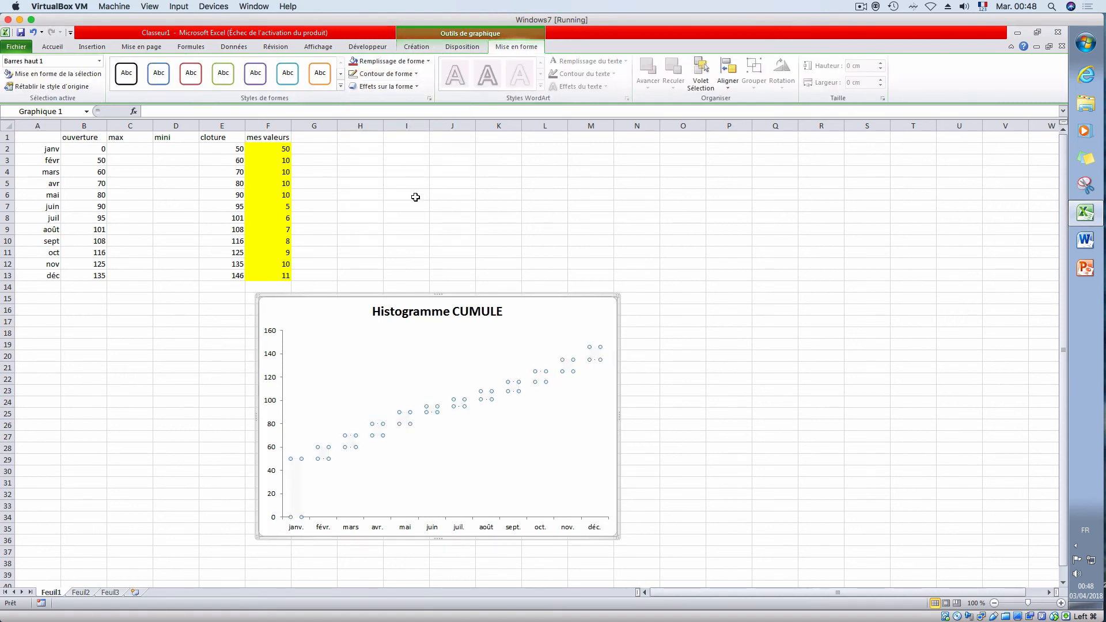
Step: Fill the chart's up bars with the standard light green colour
{"action": "left_click", "coordinate": [391, 61]}
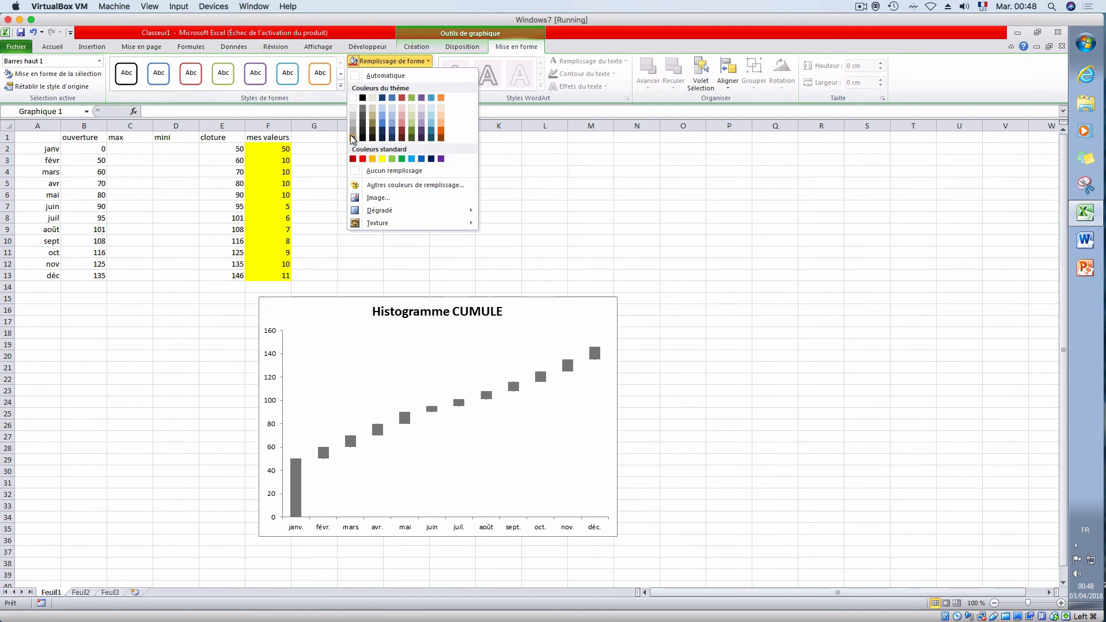
{"action": "left_click", "coordinate": [394, 160]}
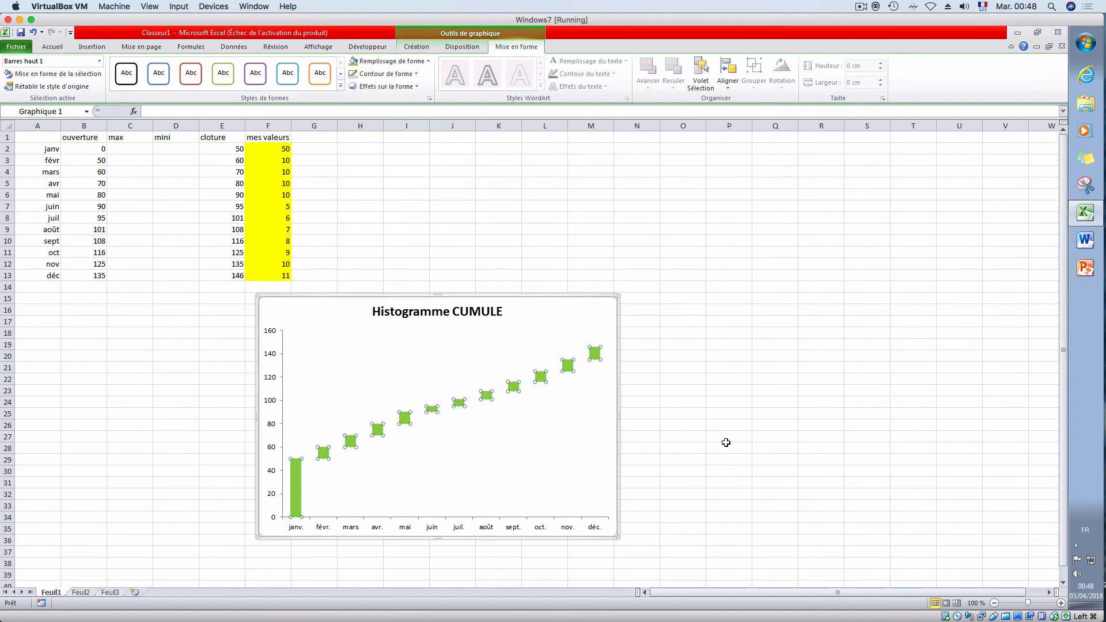
{"action": "left_click", "coordinate": [723, 447]}
{"action": "left_click", "coordinate": [298, 490]}
{"action": "left_click", "coordinate": [323, 460]}
{"action": "left_click", "coordinate": [323, 448]}
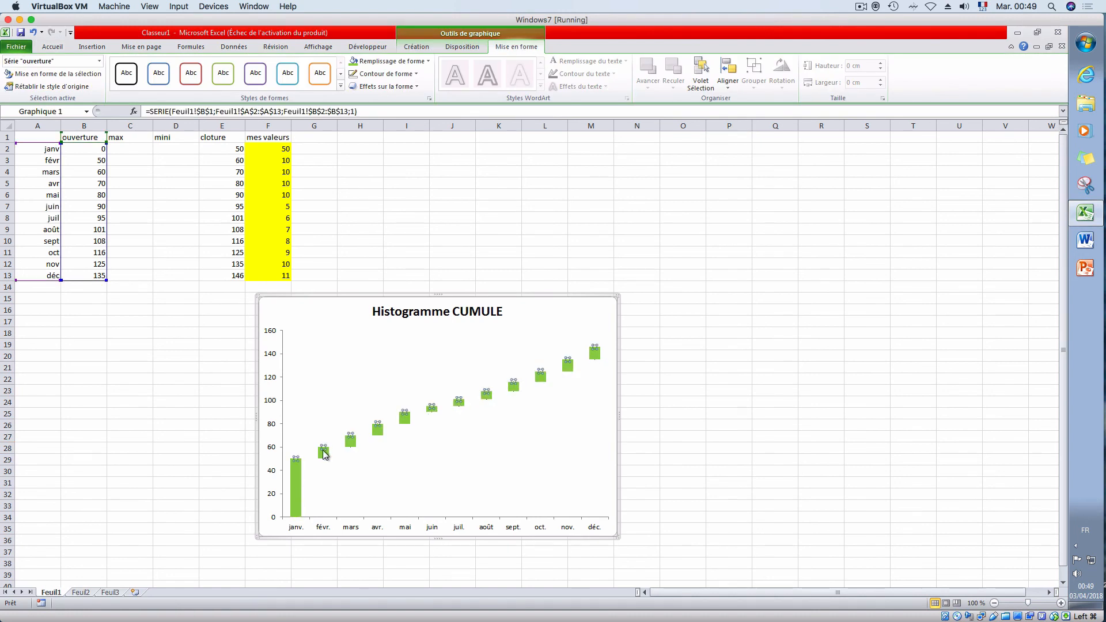
{"action": "left_click", "coordinate": [299, 487]}
{"action": "left_click", "coordinate": [320, 484]}
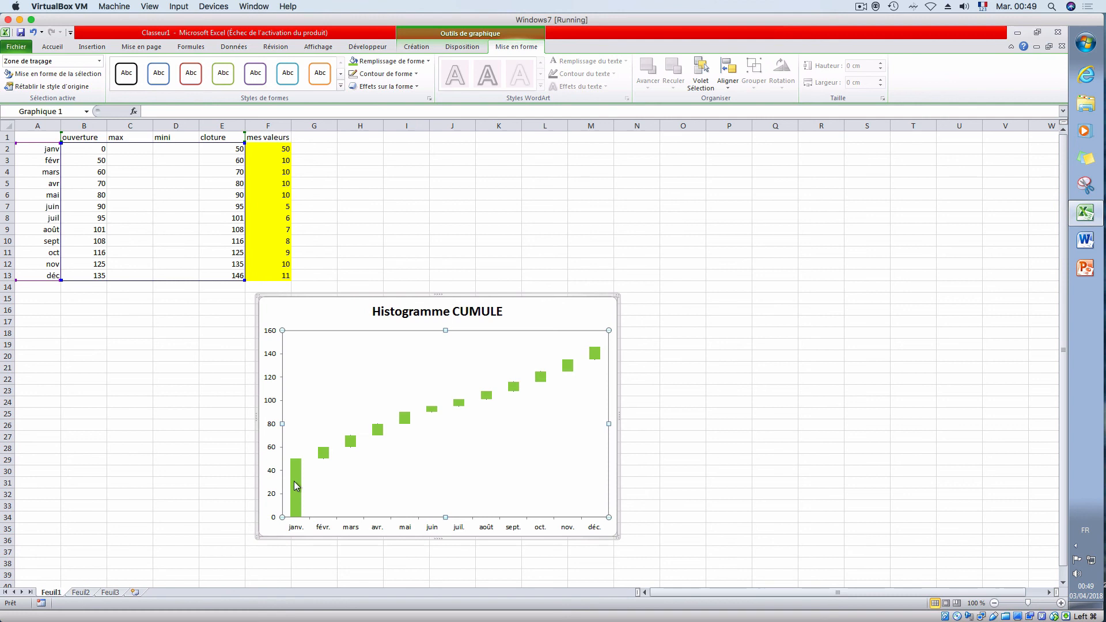
{"action": "left_click", "coordinate": [296, 484]}
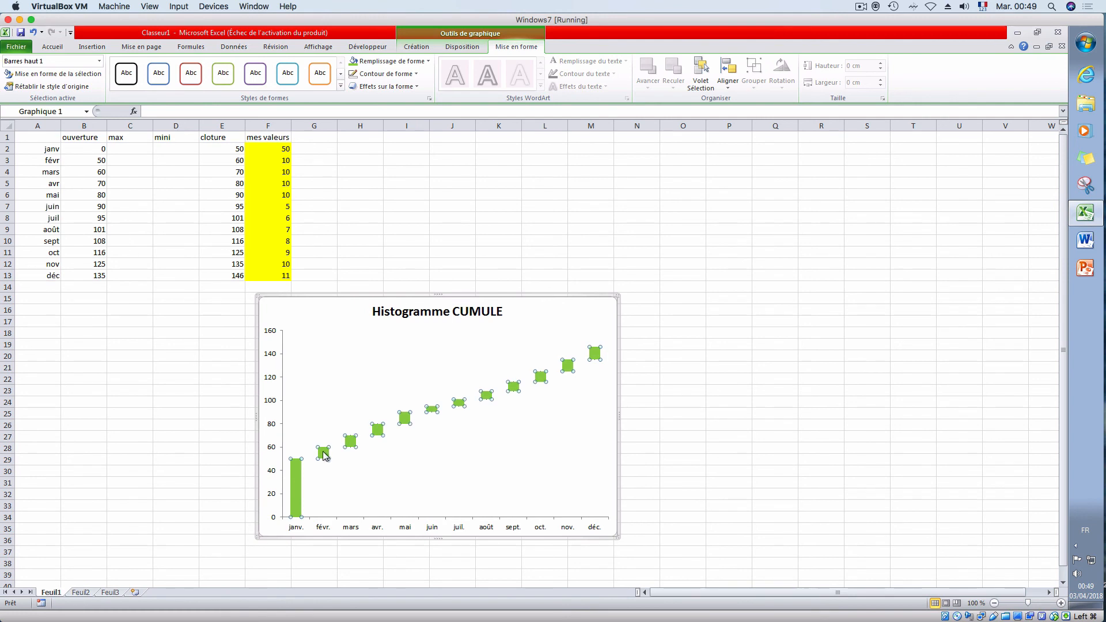
{"action": "left_click", "coordinate": [360, 445]}
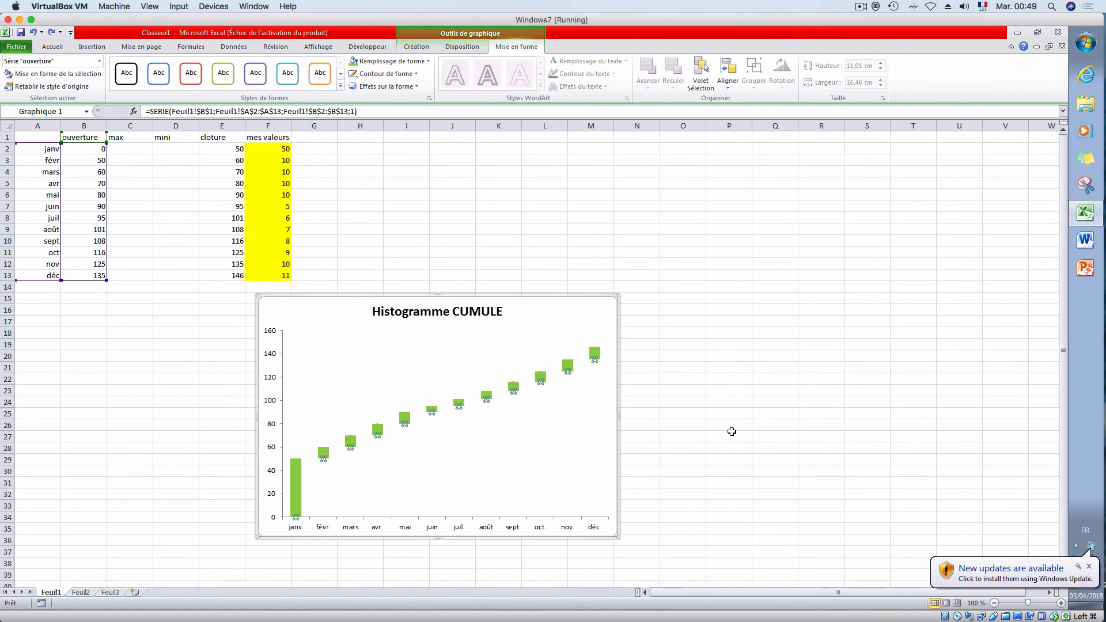
Step: Set the font colour of the chart's vertical axis labels to the standard green
{"action": "left_click", "coordinate": [721, 428]}
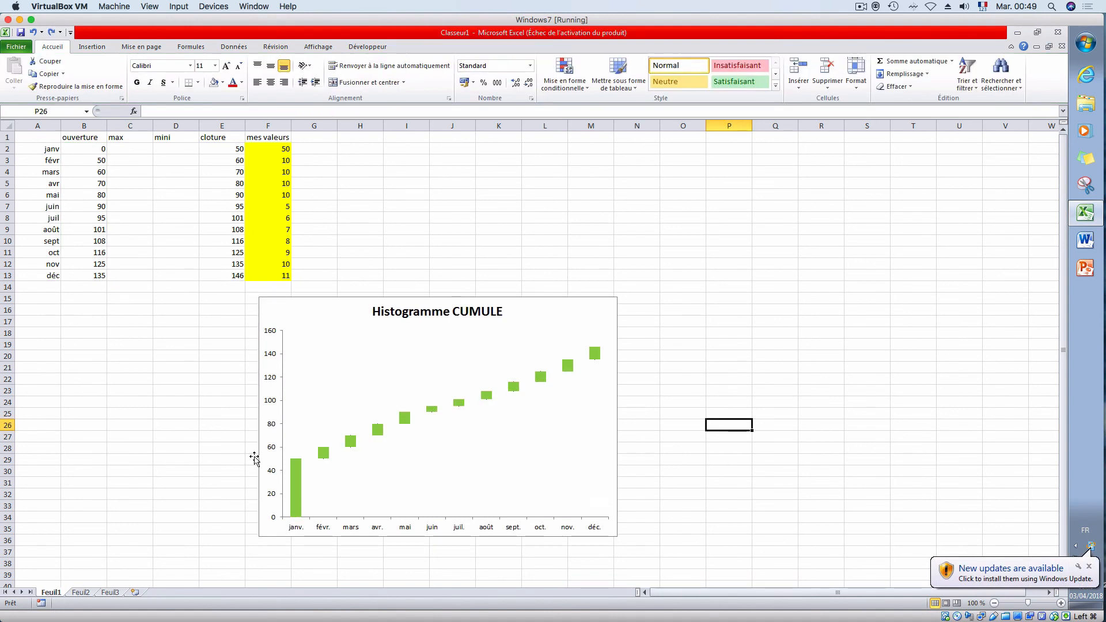
{"action": "left_click", "coordinate": [274, 404]}
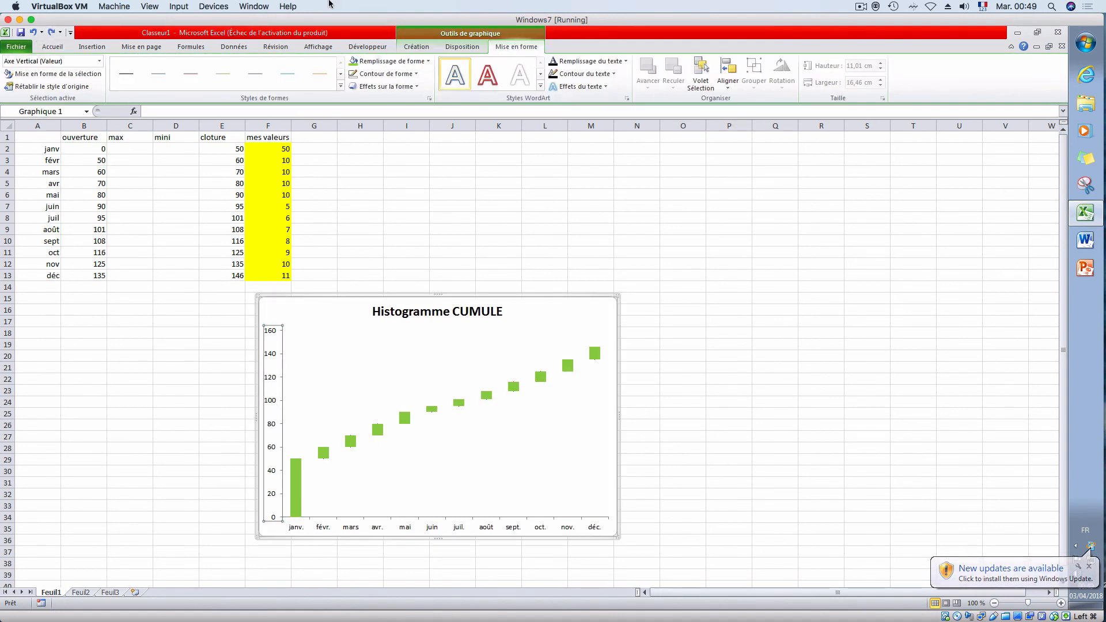
{"action": "left_click", "coordinate": [52, 47]}
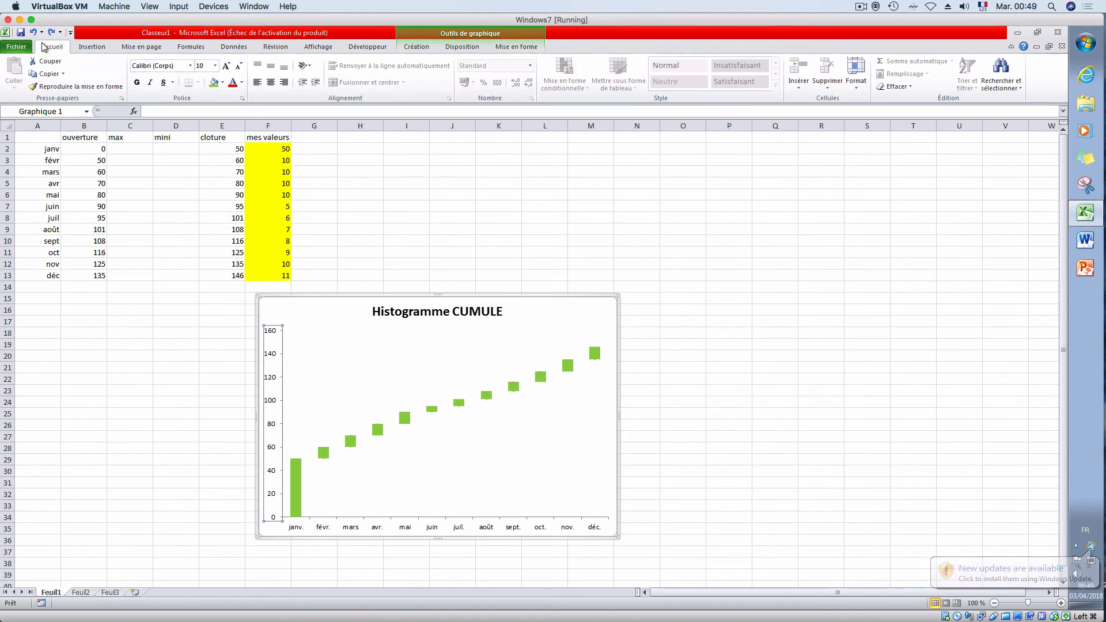
{"action": "left_click", "coordinate": [242, 82]}
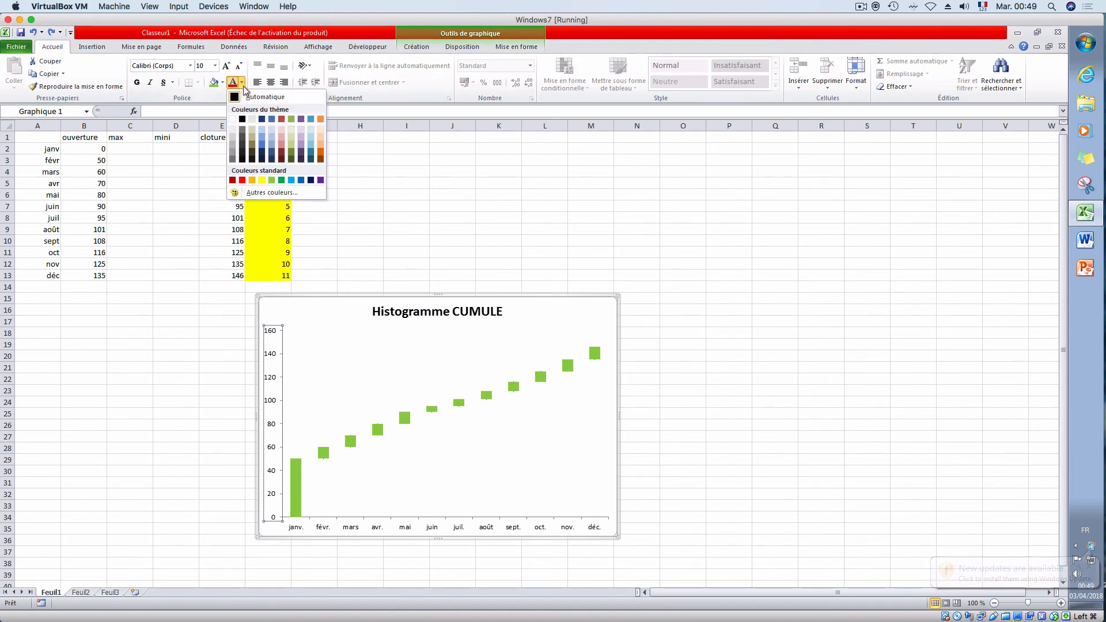
{"action": "left_click", "coordinate": [280, 181]}
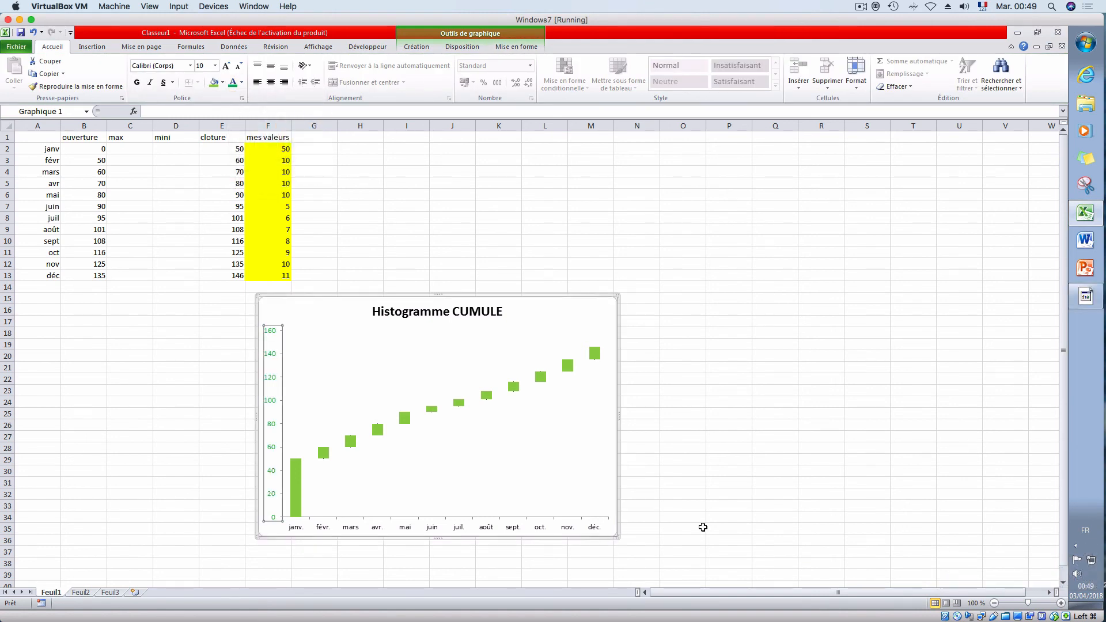
{"action": "left_click", "coordinate": [705, 479]}
{"action": "left_click", "coordinate": [756, 460]}
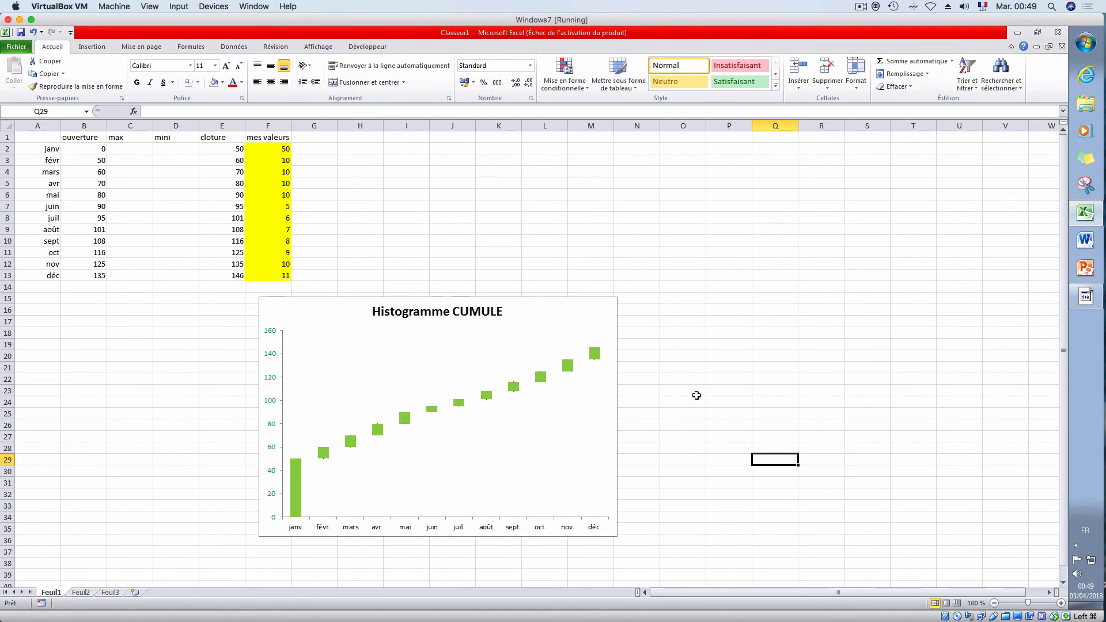
Step: Remove the outline around the chart area
{"action": "left_click", "coordinate": [591, 309]}
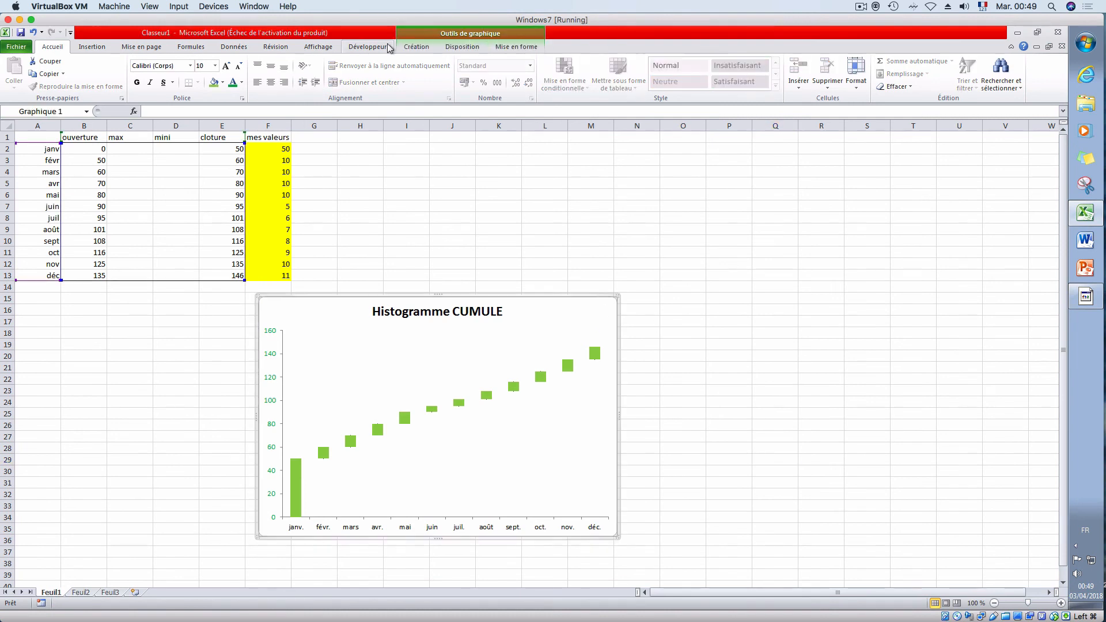
{"action": "left_click", "coordinate": [510, 47]}
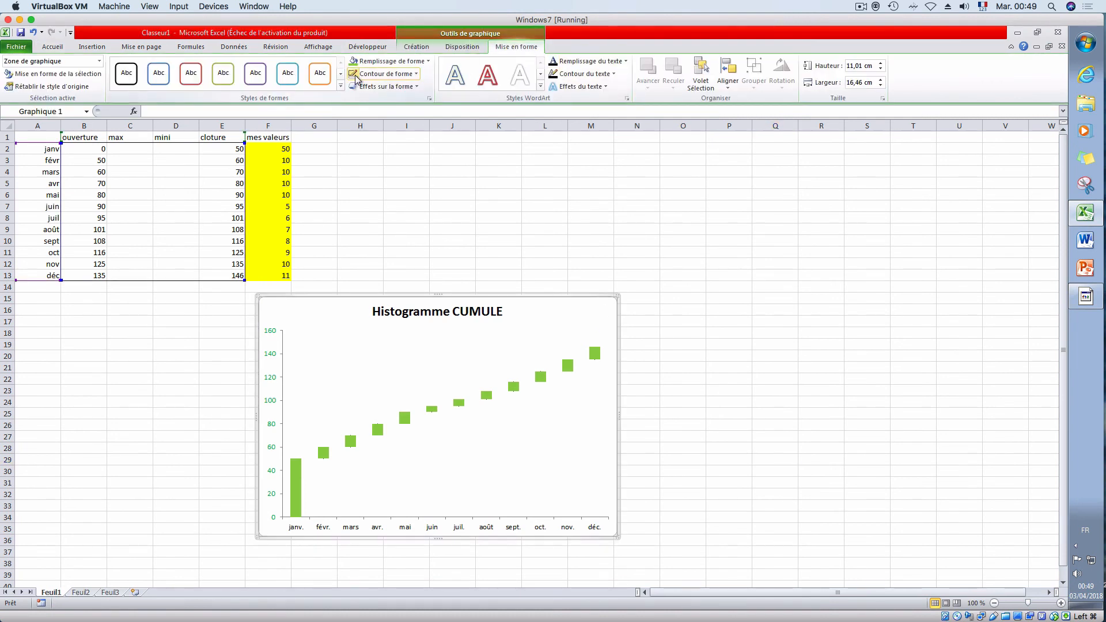
{"action": "left_click", "coordinate": [762, 437]}
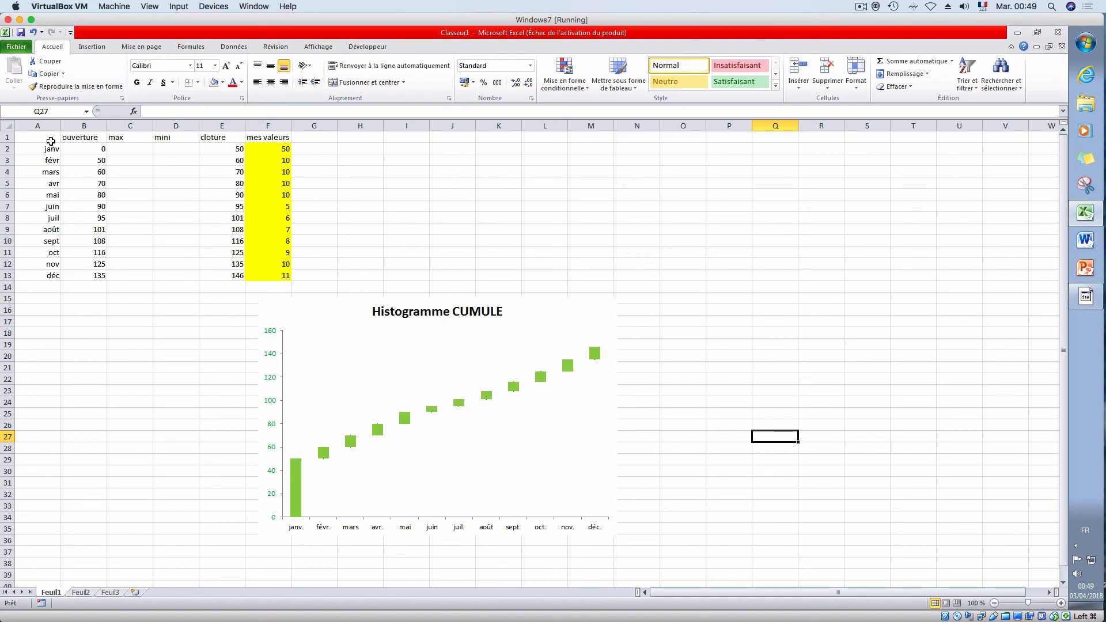
Step: Apply the short date format to the December cell A13
{"action": "left_click", "coordinate": [33, 138]}
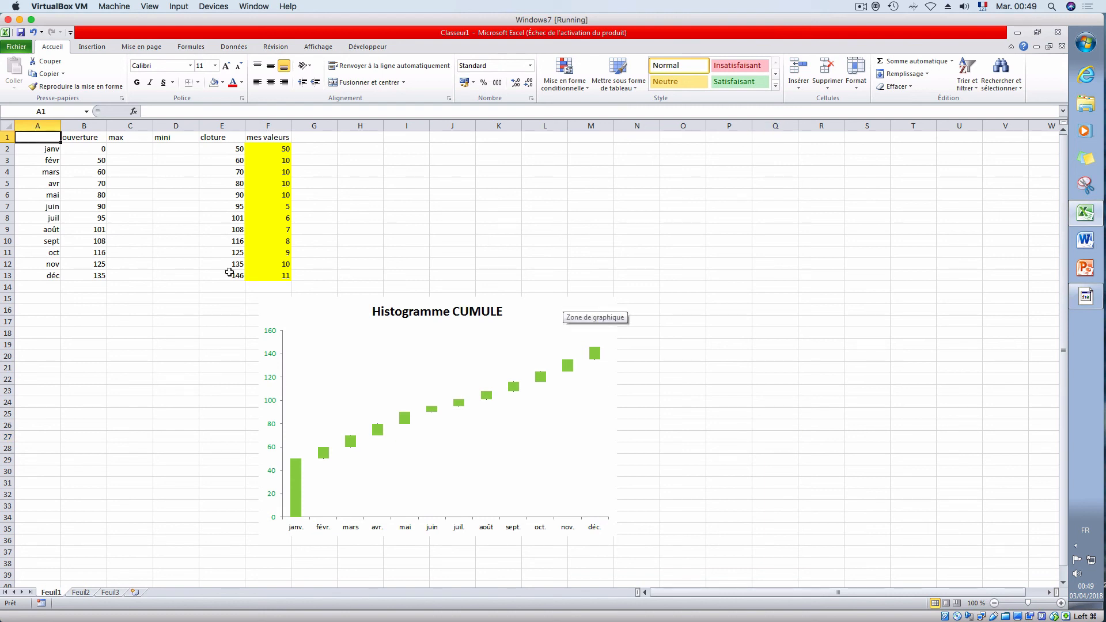
{"action": "left_click_drag", "start_coordinate": [55, 150], "coordinate": [55, 276]}
{"action": "left_click", "coordinate": [49, 266]}
{"action": "left_click", "coordinate": [50, 278]}
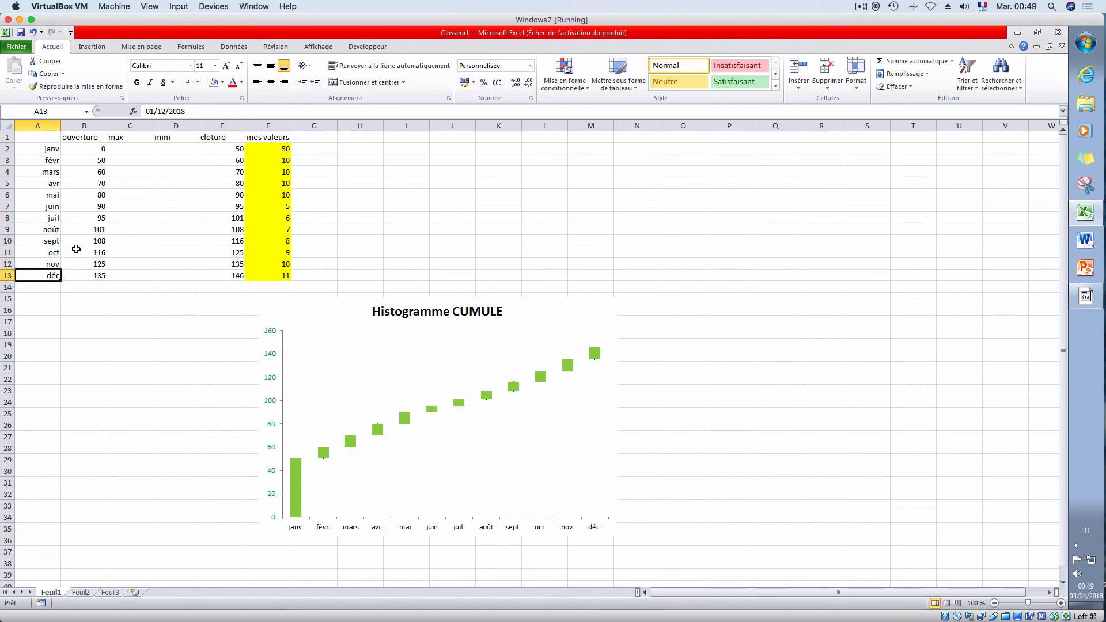
{"action": "left_click", "coordinate": [530, 65]}
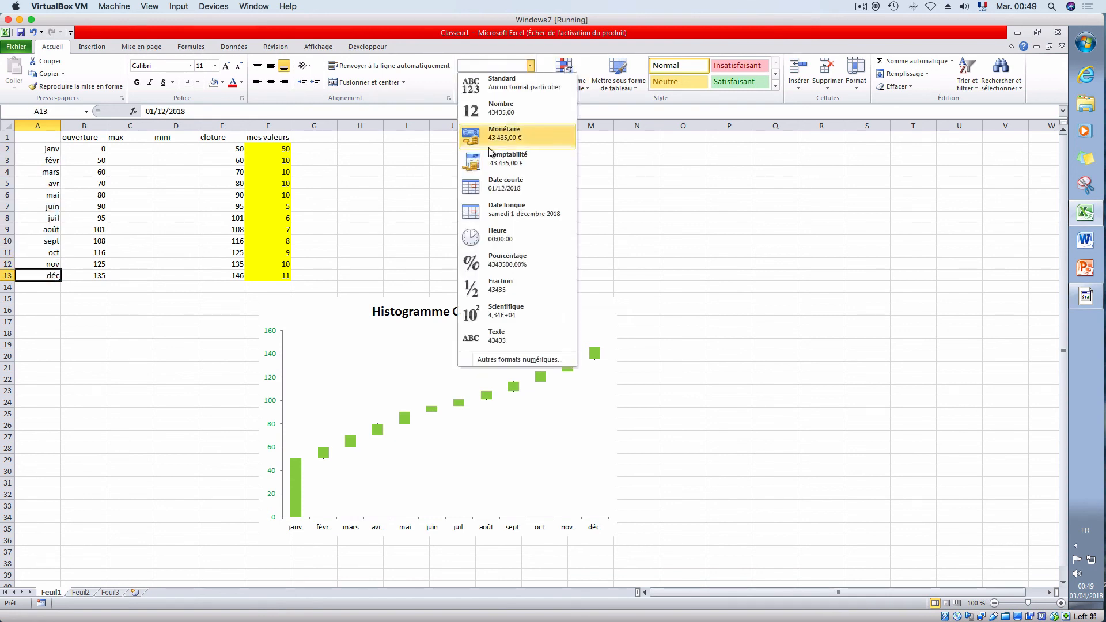
{"action": "left_click", "coordinate": [479, 188]}
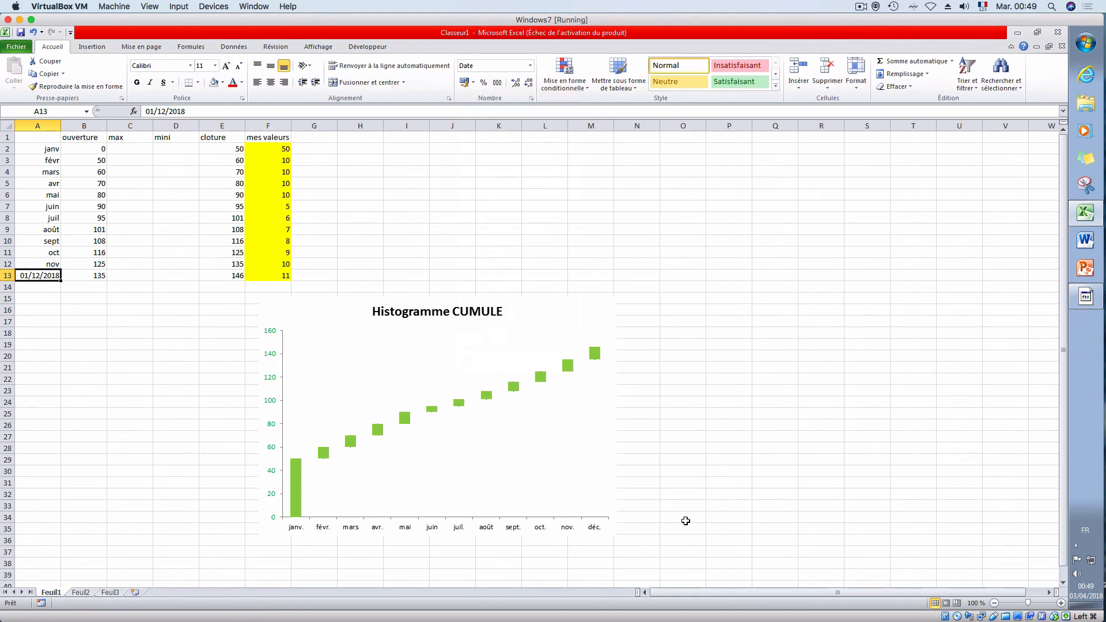
Step: Copy the short date format from A13 to all the month cells in A2:A13 and select the chart's horizontal axis
{"action": "left_click", "coordinate": [18, 308]}
{"action": "left_click", "coordinate": [15, 279]}
{"action": "left_click", "coordinate": [75, 86]}
{"action": "left_click_drag", "start_coordinate": [37, 149], "coordinate": [37, 275]}
{"action": "left_click", "coordinate": [867, 552]}
{"action": "left_click", "coordinate": [514, 527]}
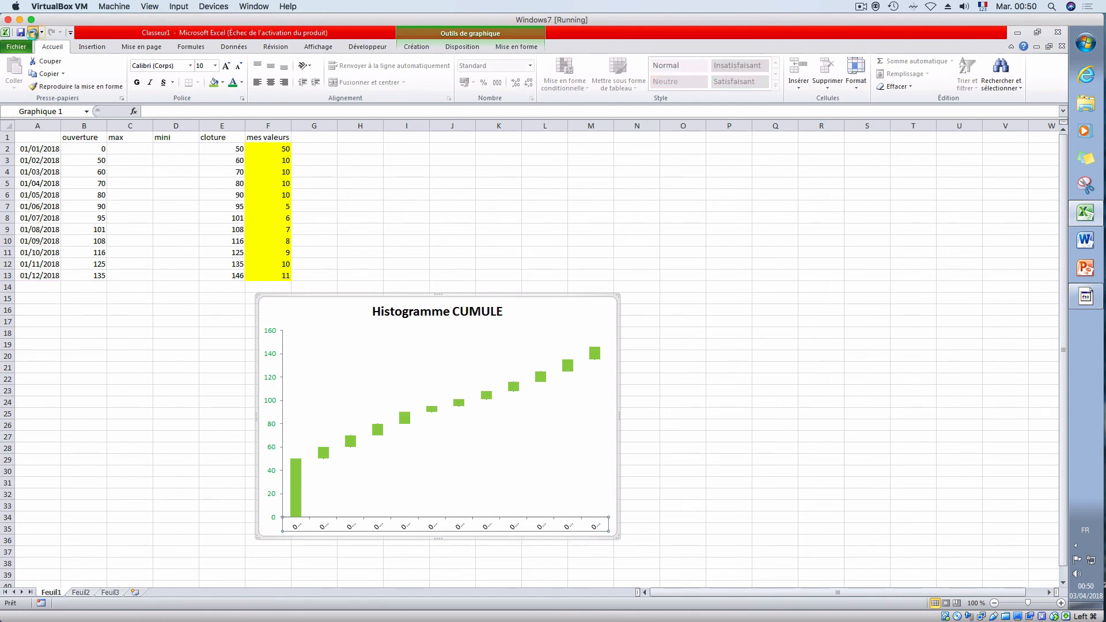
Step: Undo the date format changes on the month column and cancel the pending format copy
{"action": "left_click", "coordinate": [33, 34]}
{"action": "left_click", "coordinate": [34, 33]}
{"action": "left_click", "coordinate": [53, 368]}
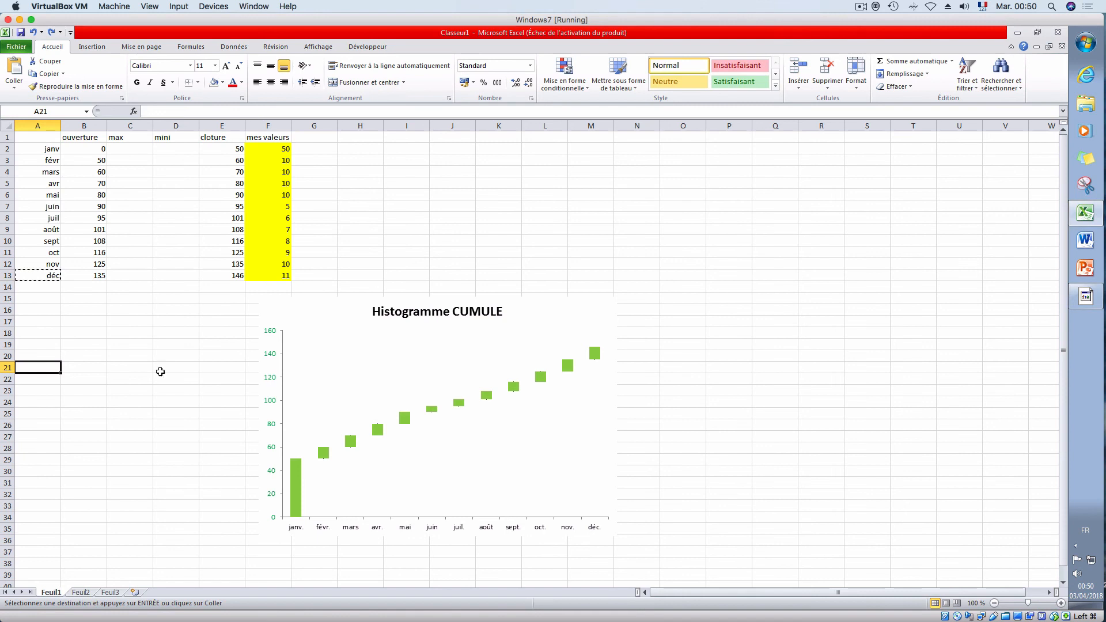
{"action": "key", "text": "Escape"}
{"action": "left_click", "coordinate": [815, 422]}
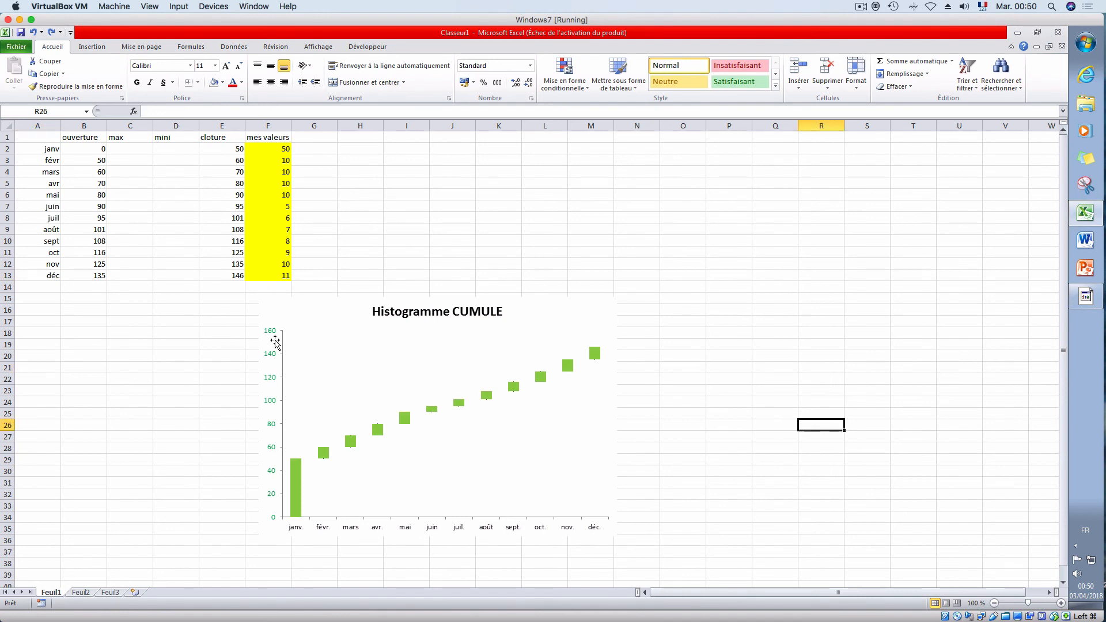
Step: Fix the chart's vertical axis bounds at a minimum of 0 and a maximum of 160
{"action": "double_click", "coordinate": [262, 398]}
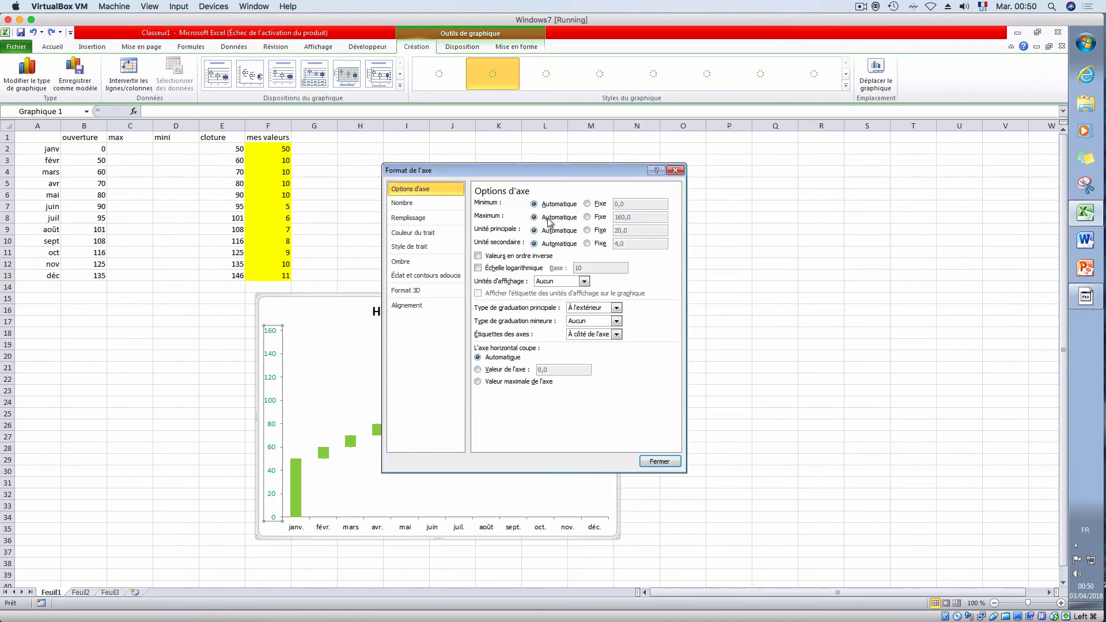
{"action": "left_click", "coordinate": [603, 204]}
{"action": "left_click", "coordinate": [602, 217]}
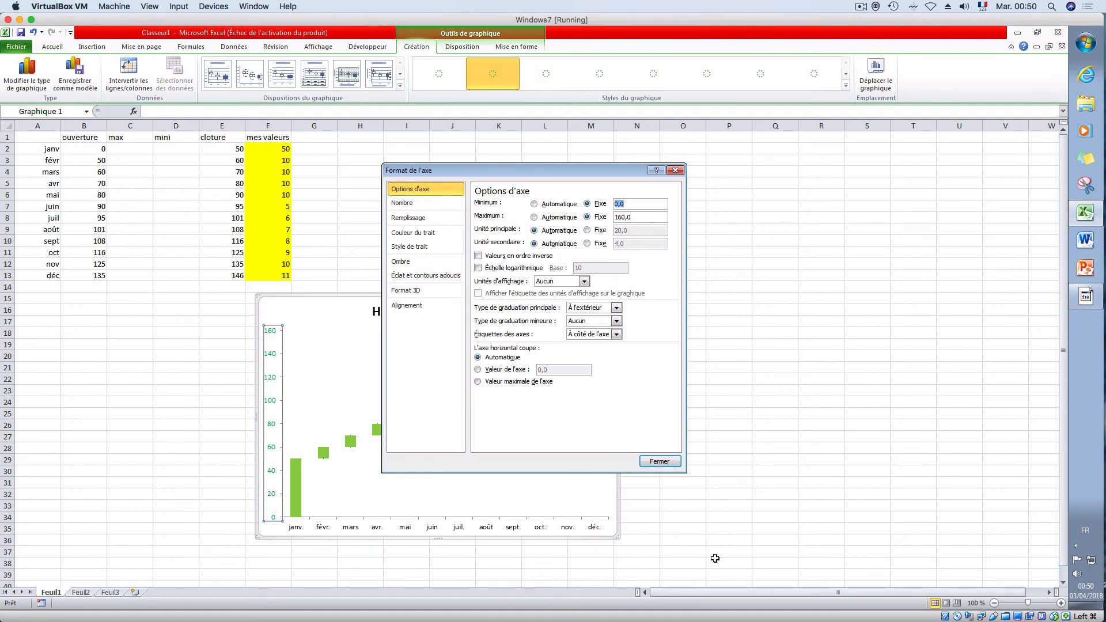
{"action": "left_click", "coordinate": [697, 470]}
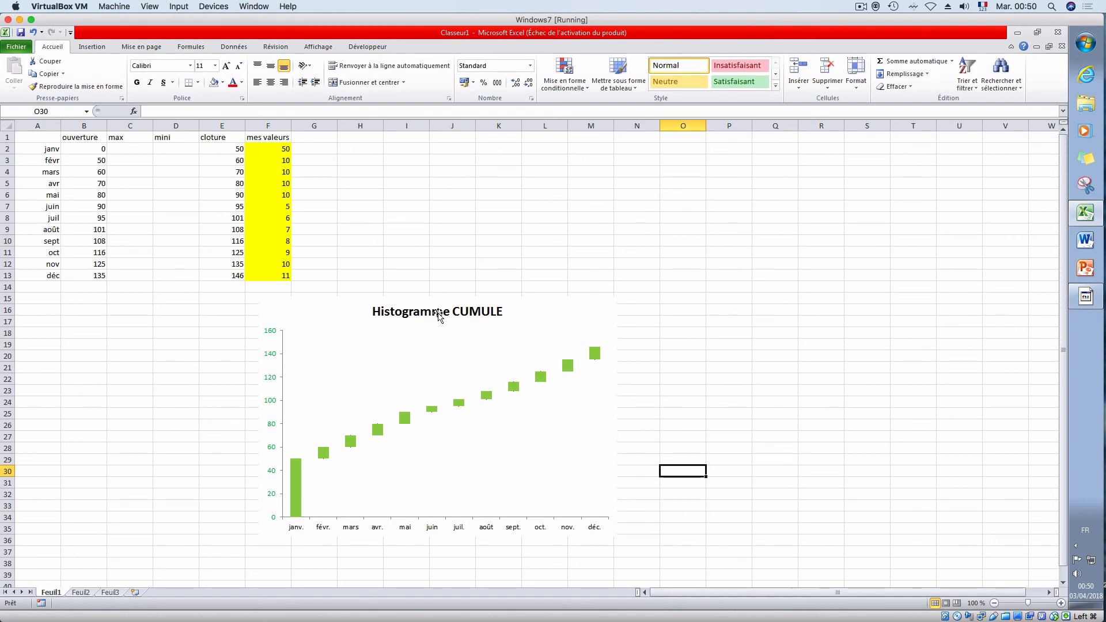
Step: Open the up bars' formatting options and try adjusting the glow and soft edge sizes
{"action": "left_click", "coordinate": [298, 503]}
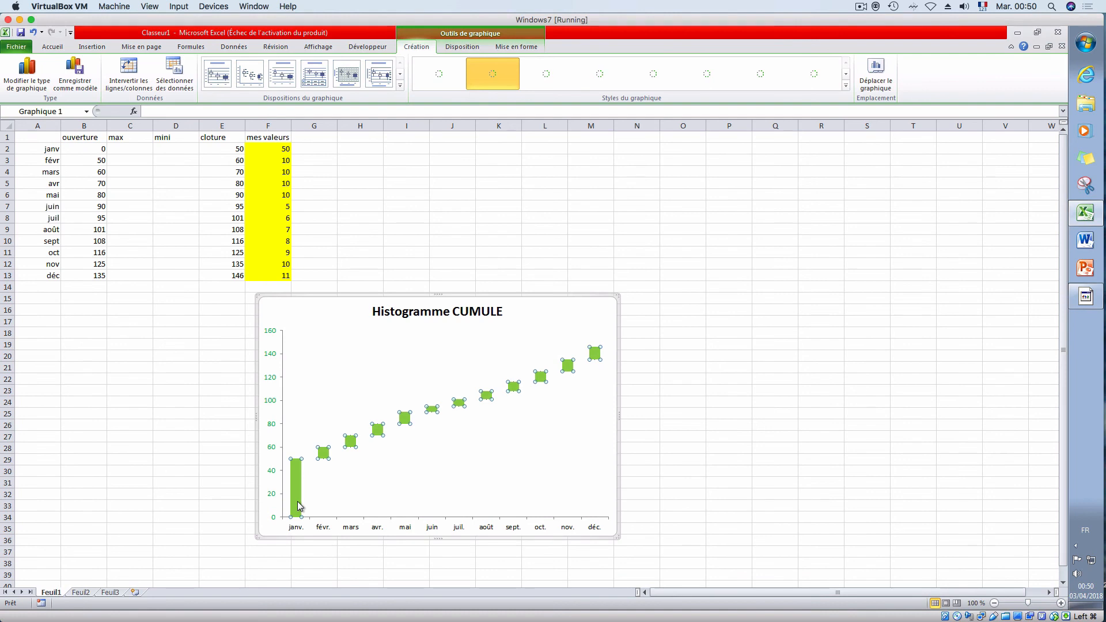
{"action": "right_click", "coordinate": [299, 506]}
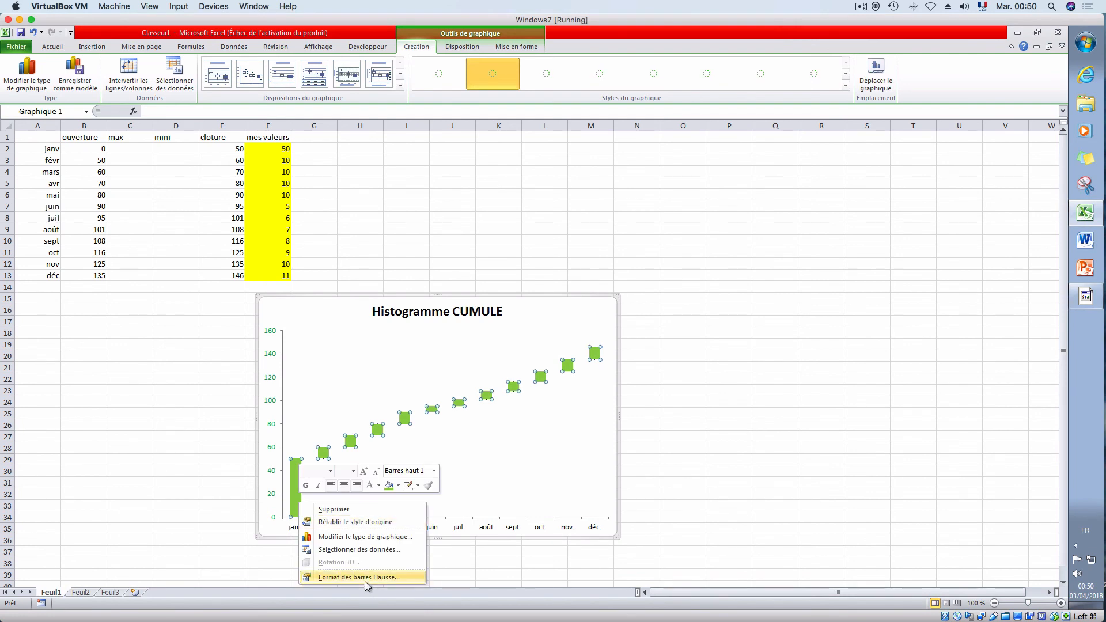
{"action": "left_click", "coordinate": [364, 577]}
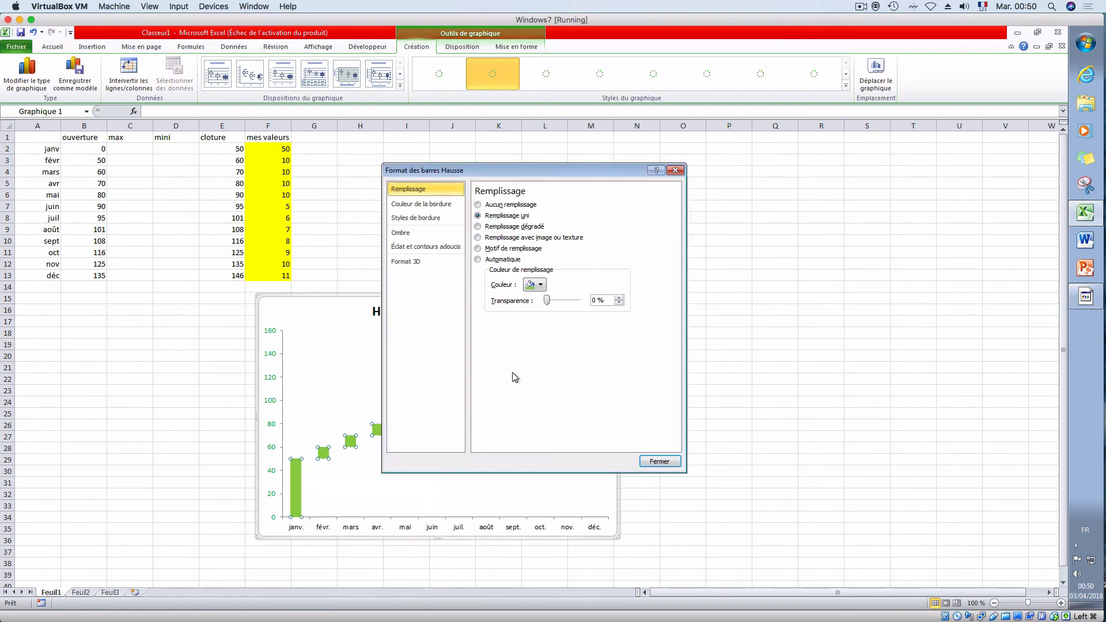
{"action": "left_click", "coordinate": [430, 250]}
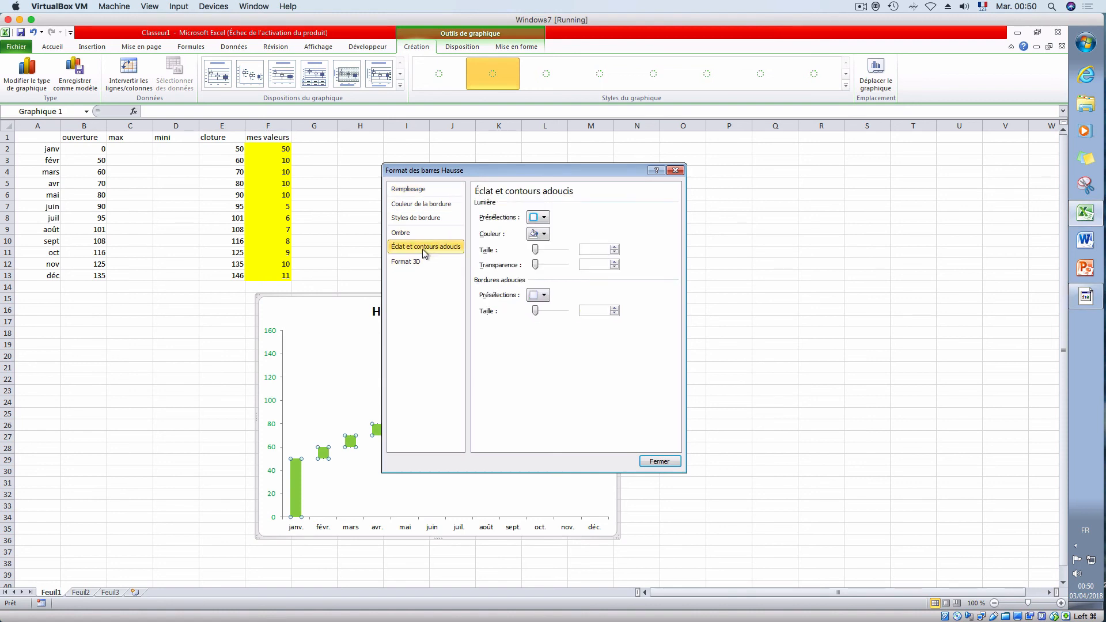
{"action": "mouse_move", "coordinate": [536, 249]}
{"action": "left_mouse_down"}
{"action": "mouse_move", "coordinate": [558, 253]}
{"action": "mouse_move", "coordinate": [535, 252]}
{"action": "left_mouse_up"}
{"action": "mouse_move", "coordinate": [535, 311]}
{"action": "left_mouse_down"}
{"action": "mouse_move", "coordinate": [545, 320]}
{"action": "mouse_move", "coordinate": [520, 313]}
{"action": "left_mouse_up"}
{"action": "left_click", "coordinate": [614, 314]}
Step: View the up bars' 3D format options and set their shadow size to 1 %
{"action": "left_click", "coordinate": [417, 263]}
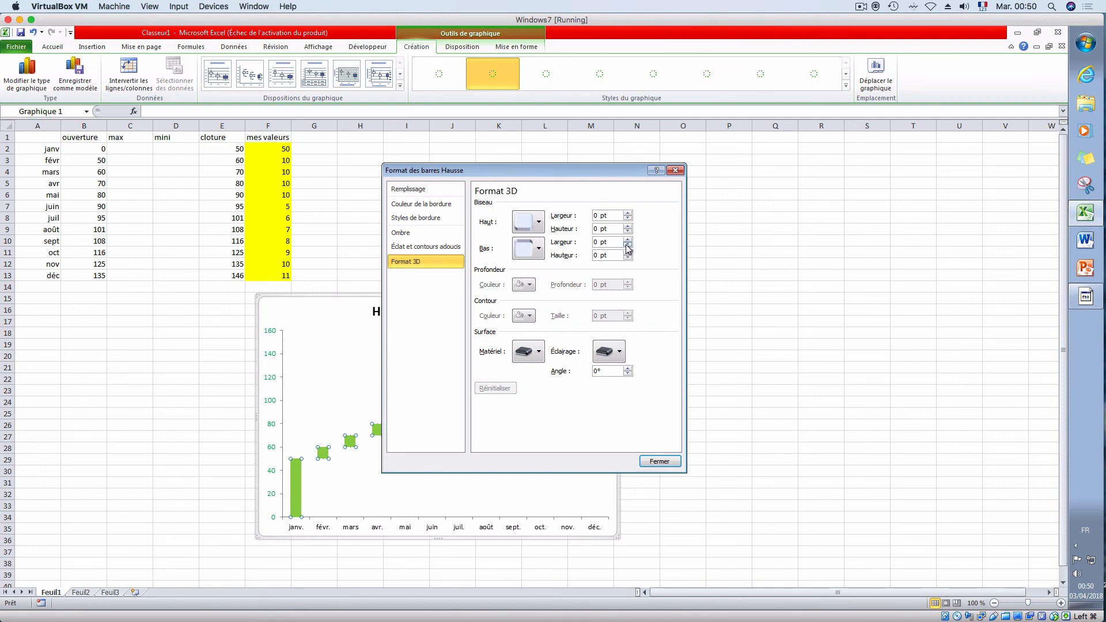
{"action": "left_click", "coordinate": [427, 234]}
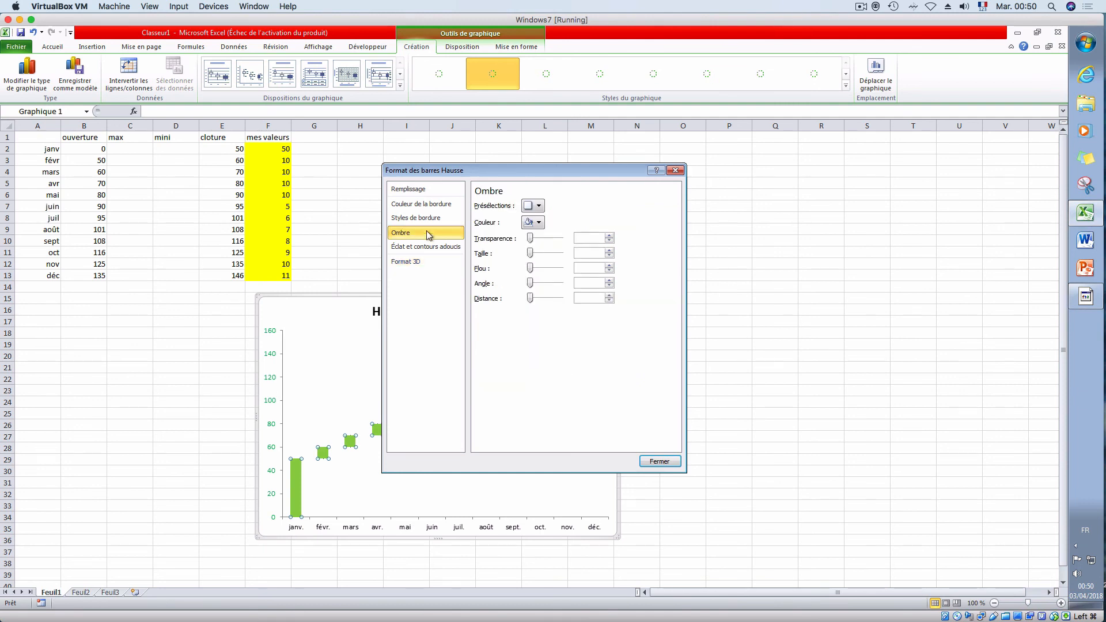
{"action": "left_click_drag", "start_coordinate": [531, 254], "coordinate": [467, 251]}
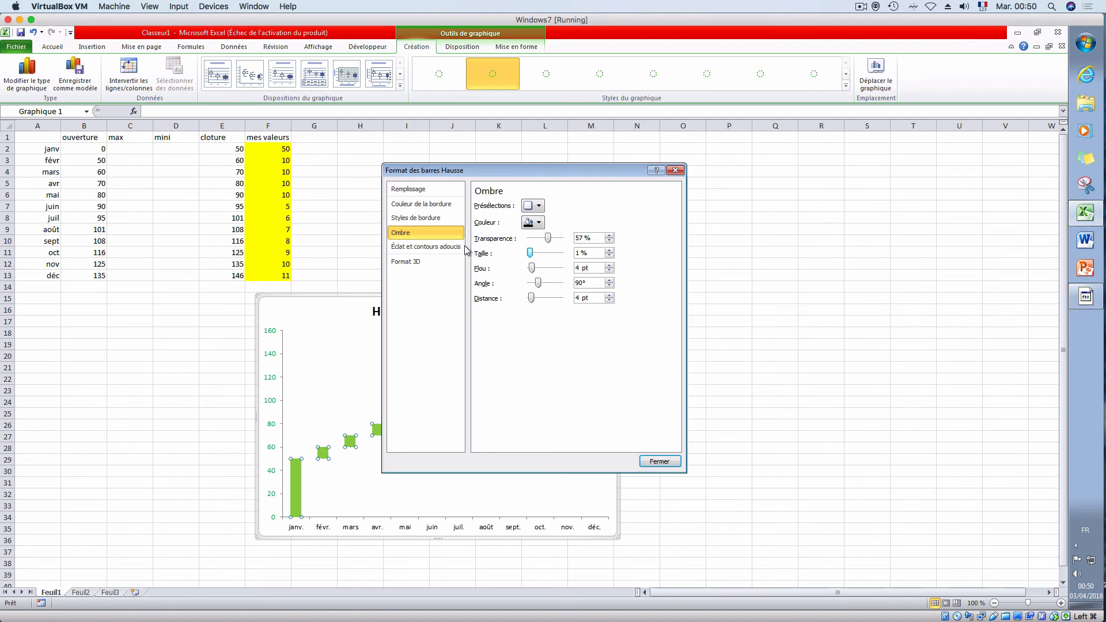
Step: Try a 1 pt border on the chart's up bars and undo it
{"action": "left_click", "coordinate": [426, 222]}
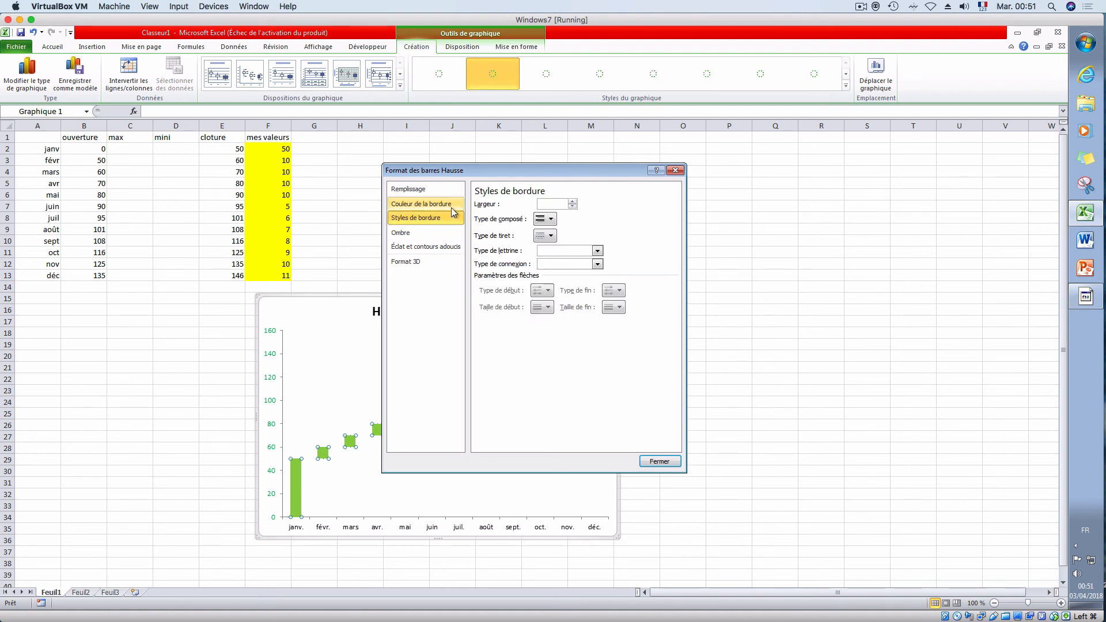
{"action": "left_click", "coordinate": [574, 201]}
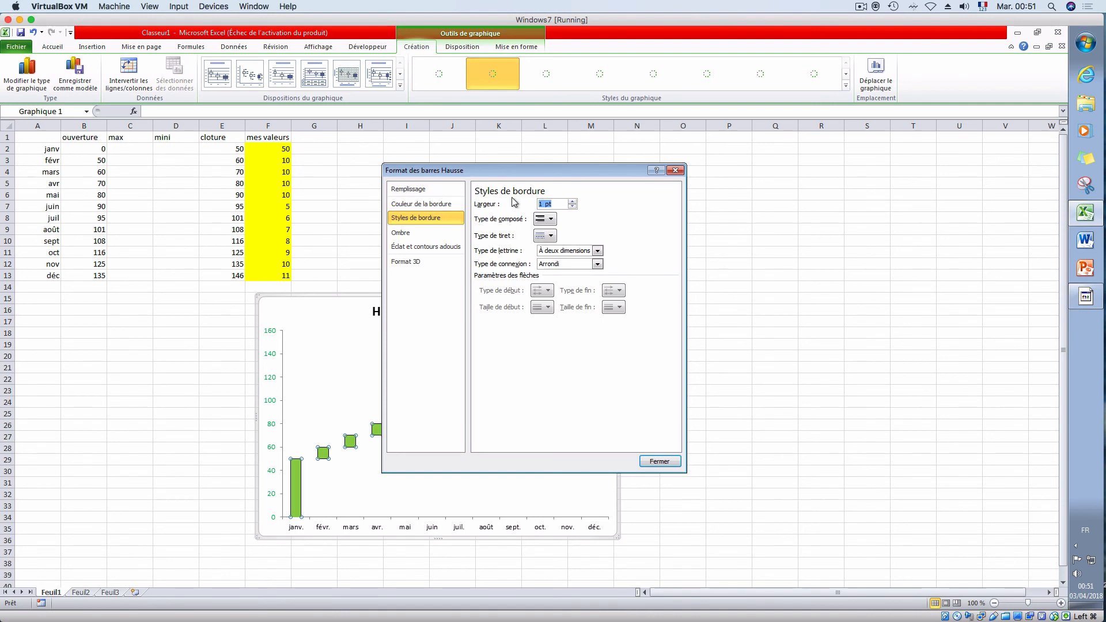
{"action": "key", "text": "Return"}
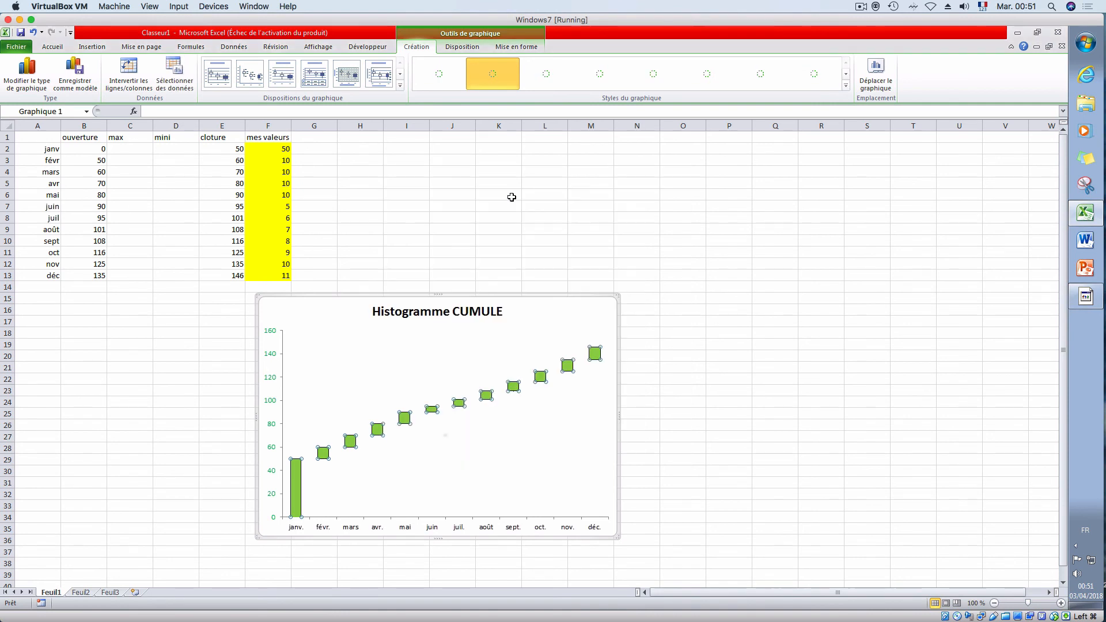
{"action": "left_click", "coordinate": [677, 451]}
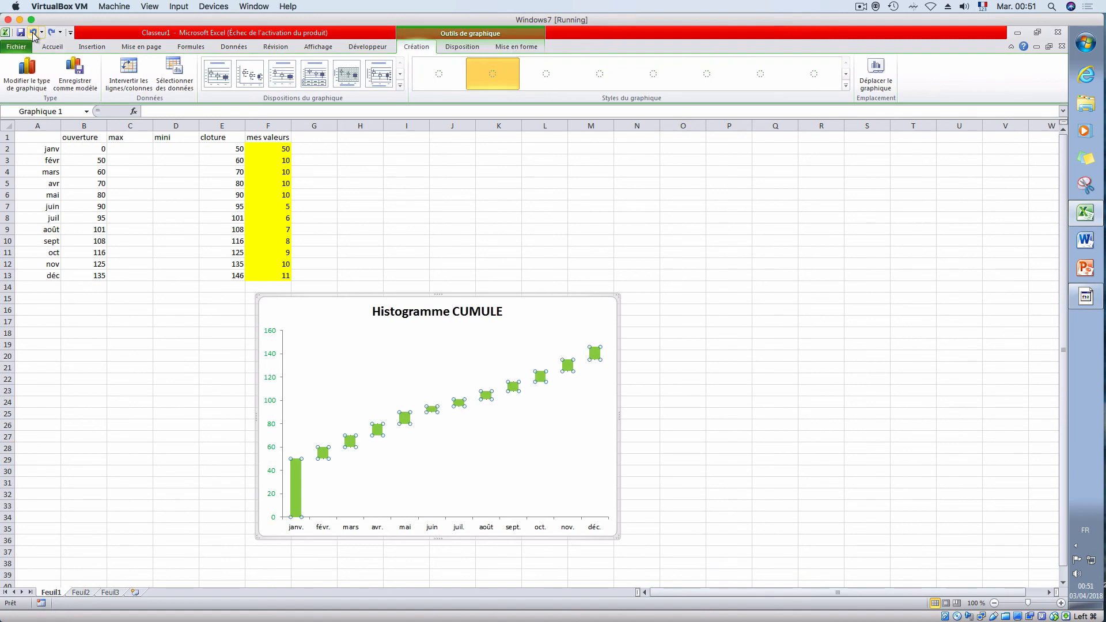
{"action": "left_click", "coordinate": [846, 390]}
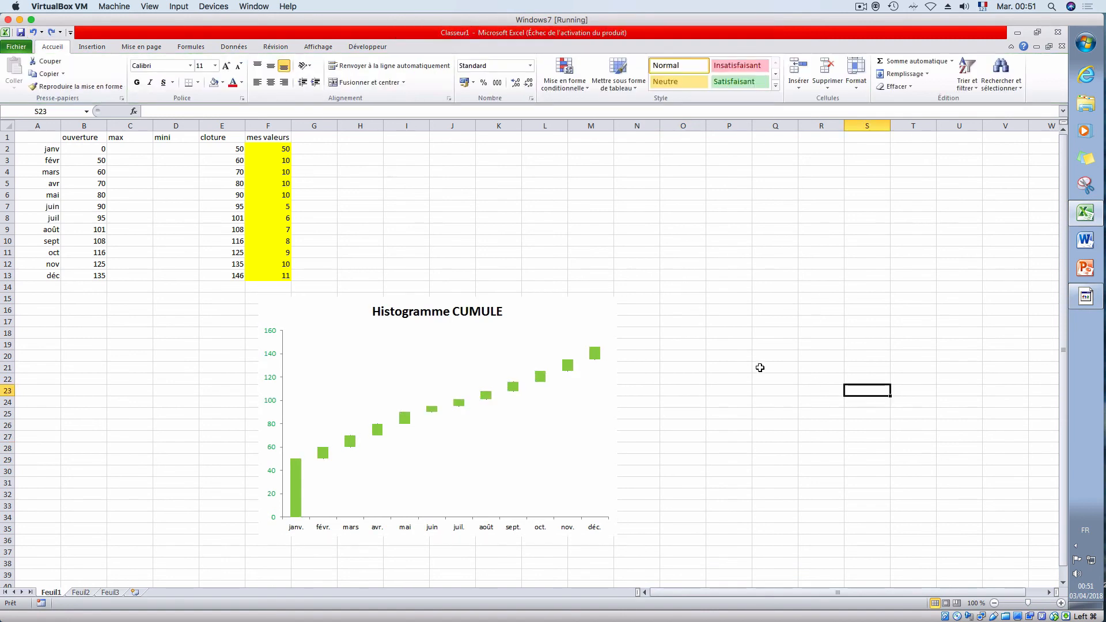
Step: Select the empty max and mini columns together with their headers, range C1:D13
{"action": "left_click", "coordinate": [434, 303]}
{"action": "left_click", "coordinate": [1013, 434]}
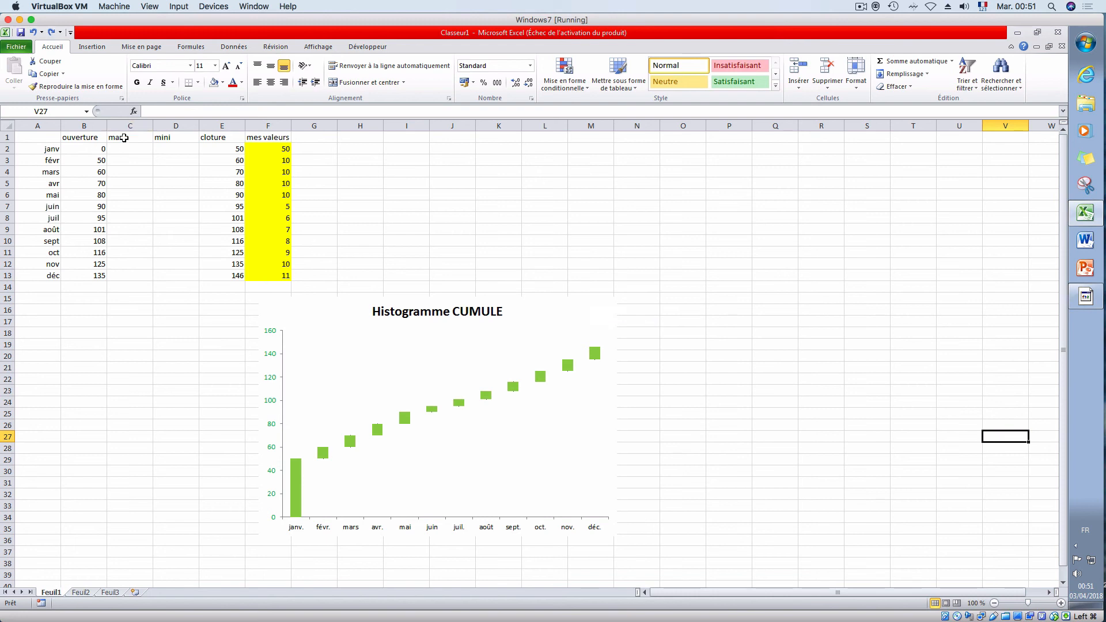
{"action": "left_click_drag", "start_coordinate": [123, 138], "coordinate": [168, 276]}
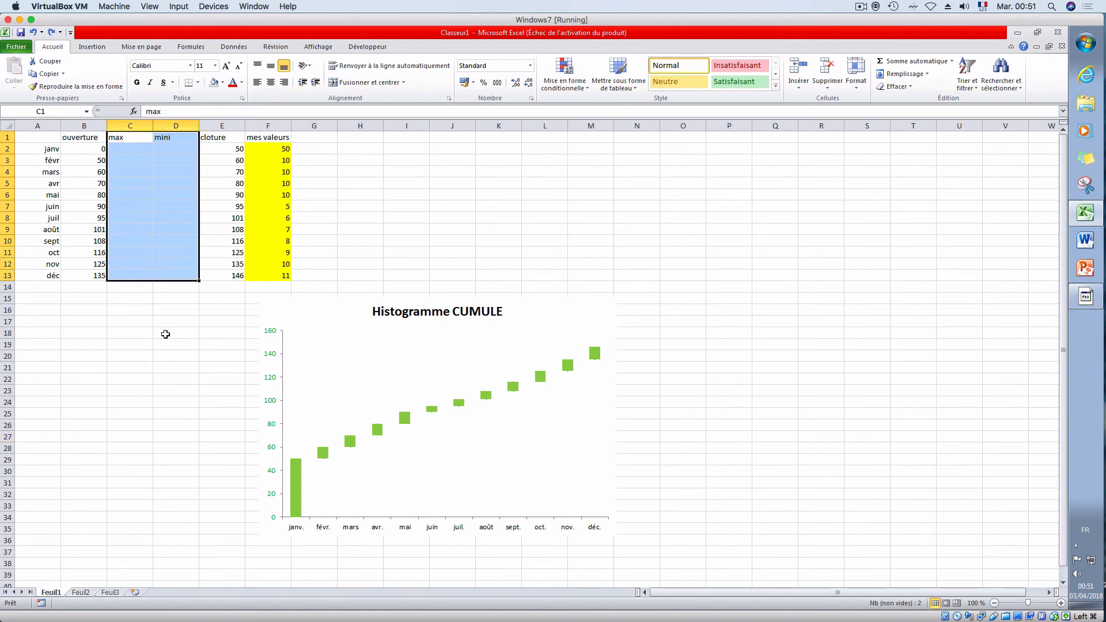